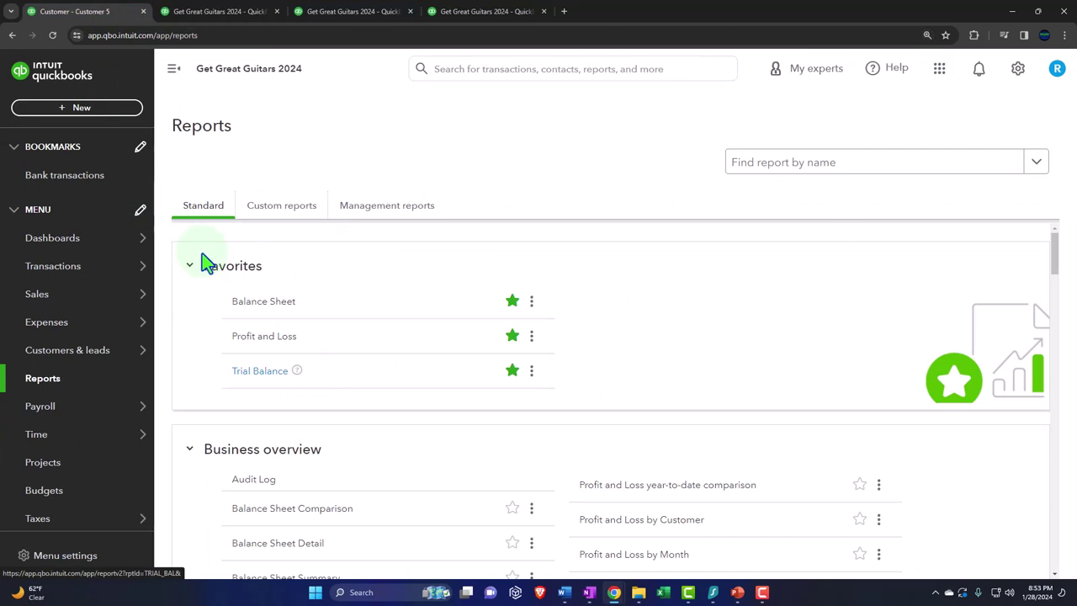
List all sales transactions and filter the list to estimates only.
{"action": "left_click", "coordinate": [60, 305]}
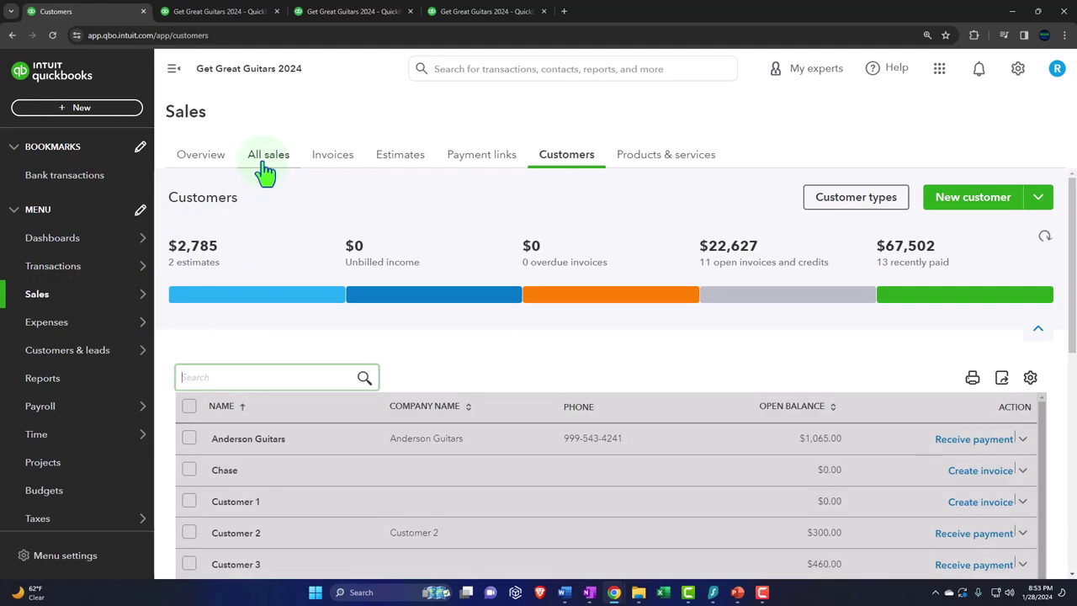
{"action": "left_click", "coordinate": [267, 157]}
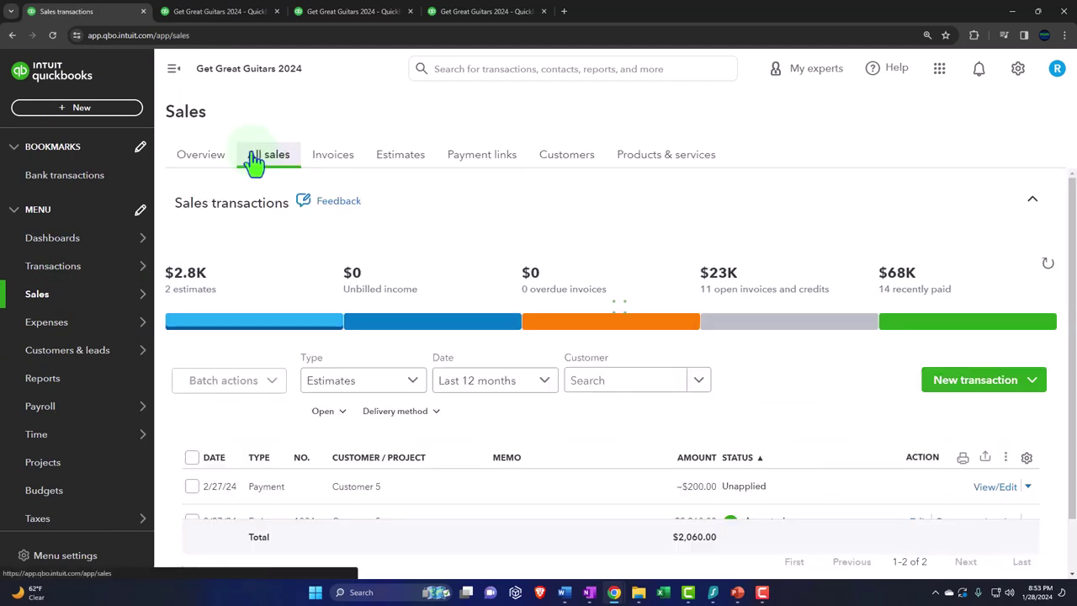
{"action": "left_click", "coordinate": [173, 68]}
{"action": "left_click", "coordinate": [101, 313]}
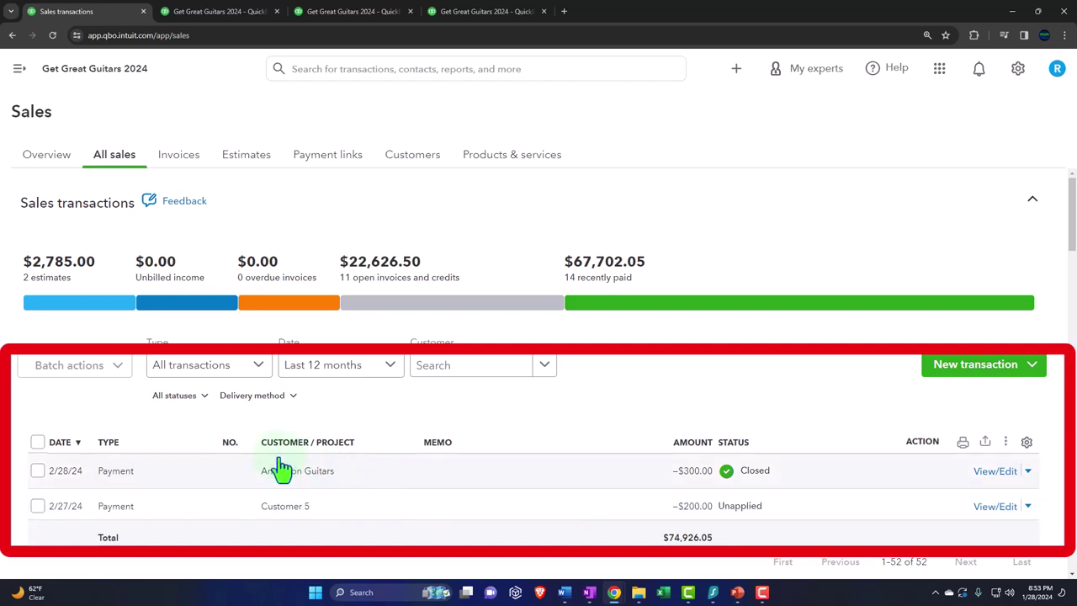
{"action": "left_click", "coordinate": [106, 306]}
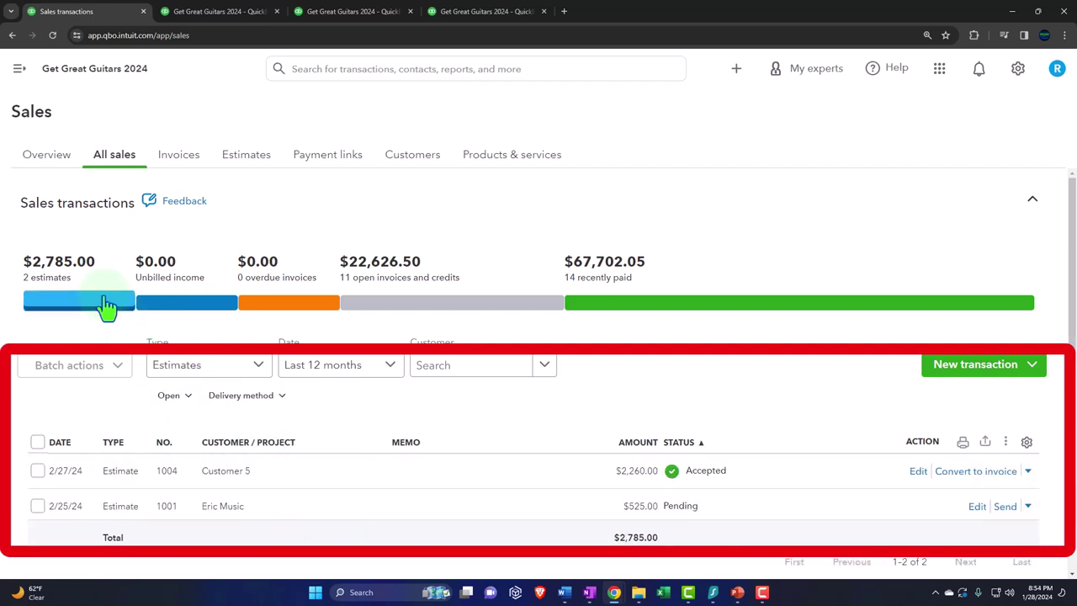
{"action": "scroll", "coordinate": [106, 306], "scroll_direction": "down", "scroll_amount": 1}
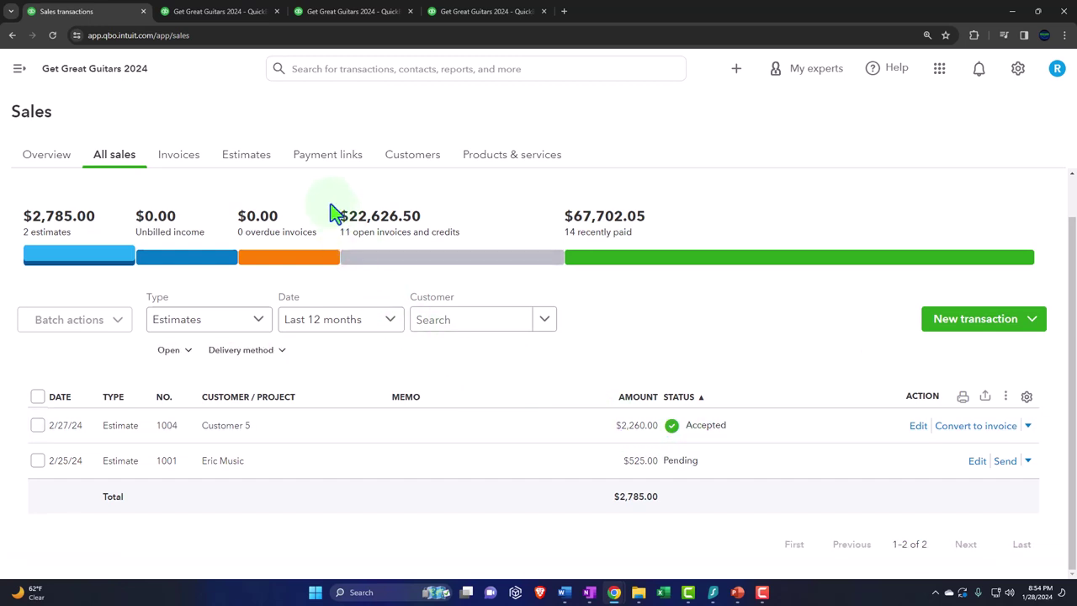
Filter the full estimates list to Accepted, showing Customer 5's $2,260 estimate, then view Customers.
{"action": "left_click", "coordinate": [266, 167]}
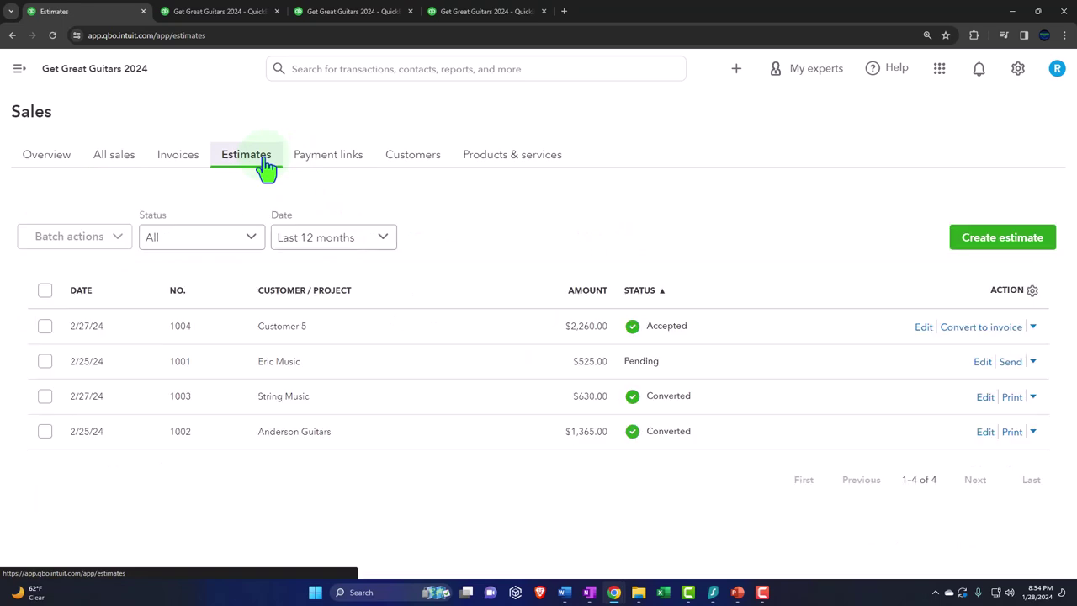
{"action": "left_click", "coordinate": [242, 251]}
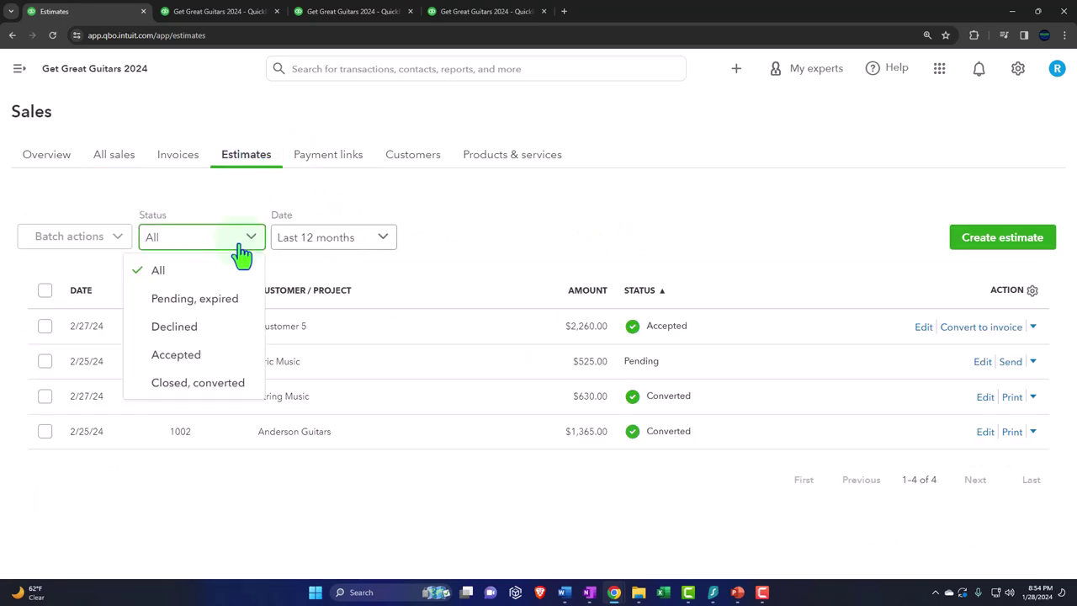
{"action": "left_click", "coordinate": [225, 313]}
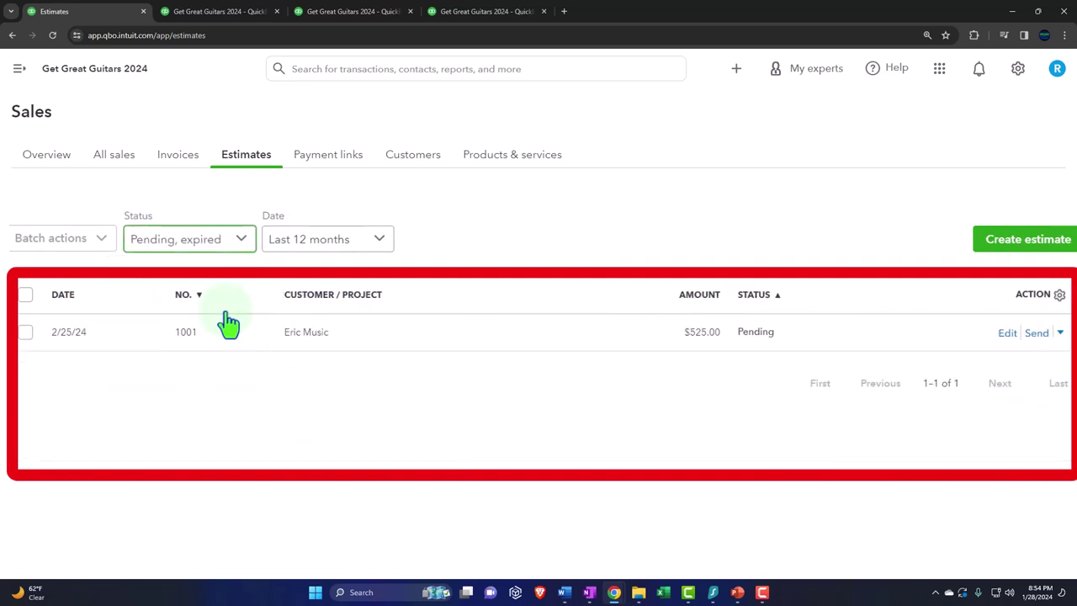
{"action": "left_click", "coordinate": [241, 242]}
{"action": "left_click", "coordinate": [221, 361]}
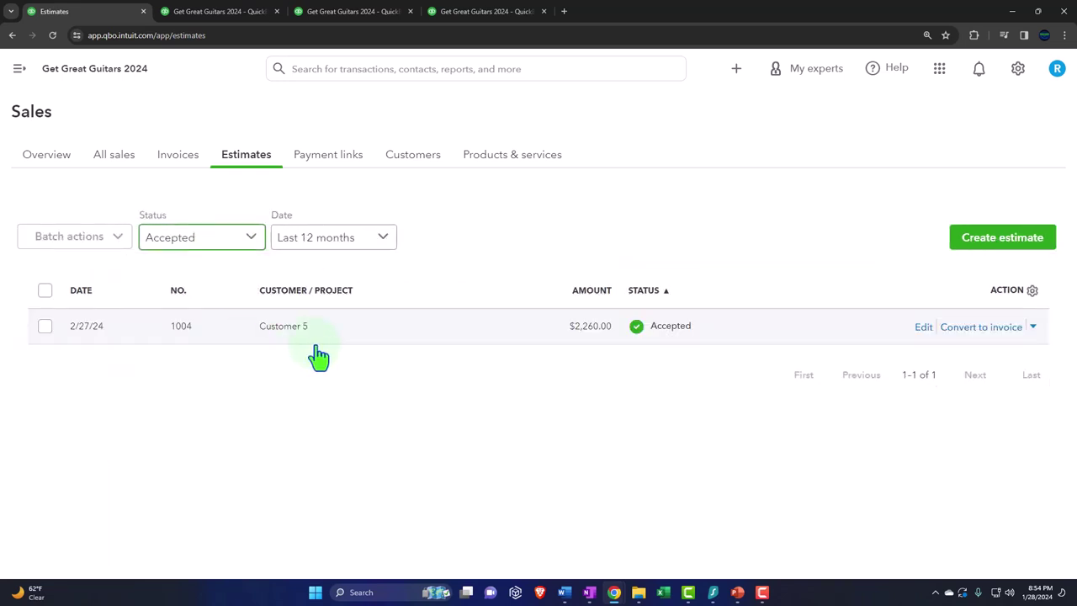
{"action": "left_click", "coordinate": [401, 165]}
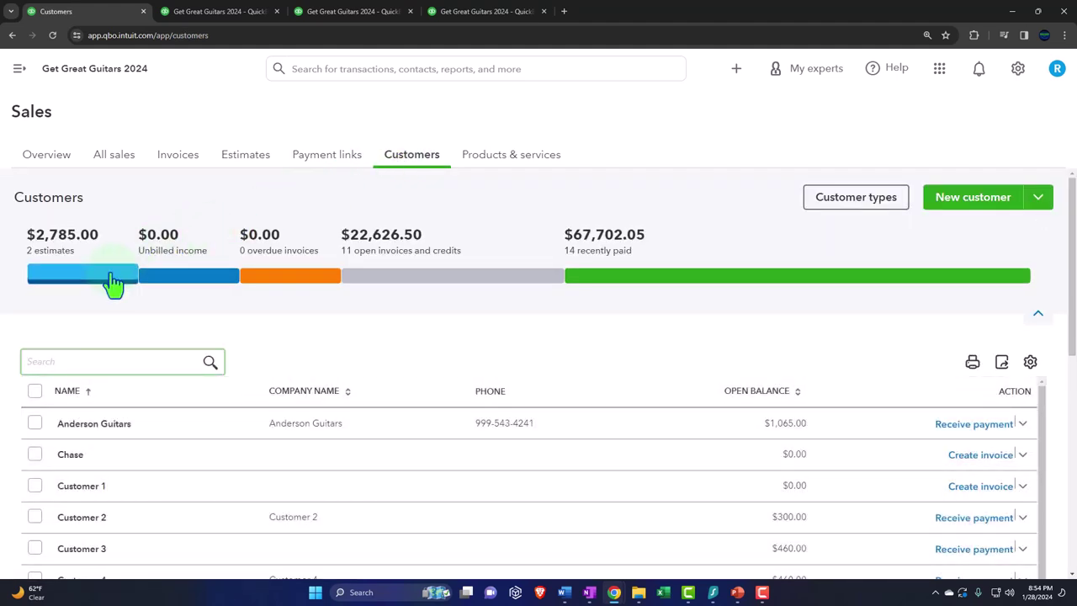
Filter customers to open estimates and open Customer 5's page with the -$200.00 payment and $2,260.00 estimate.
{"action": "left_click", "coordinate": [112, 277]}
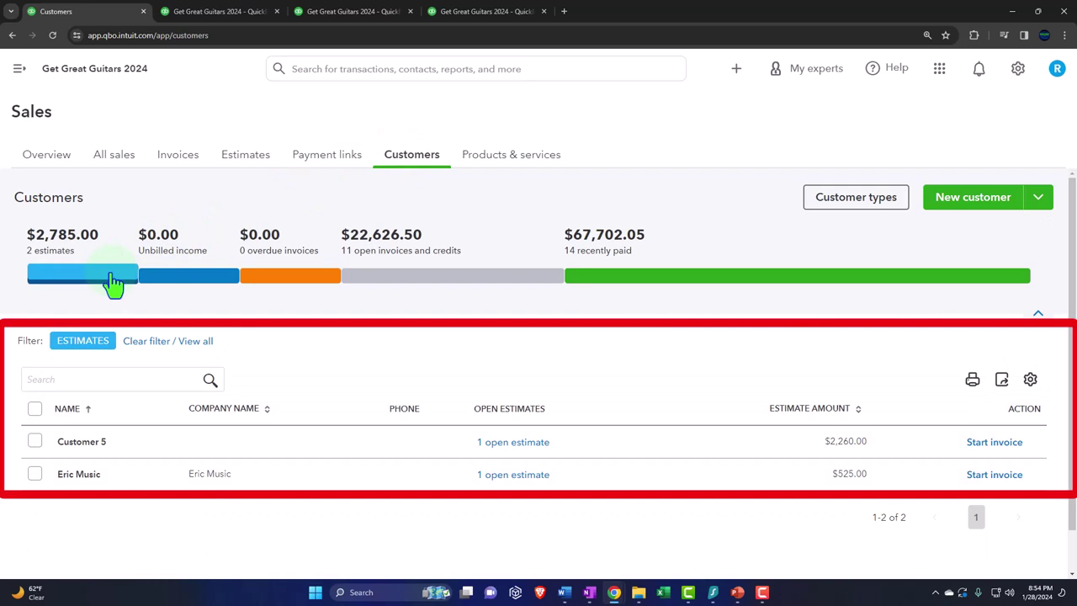
{"action": "left_click", "coordinate": [105, 453]}
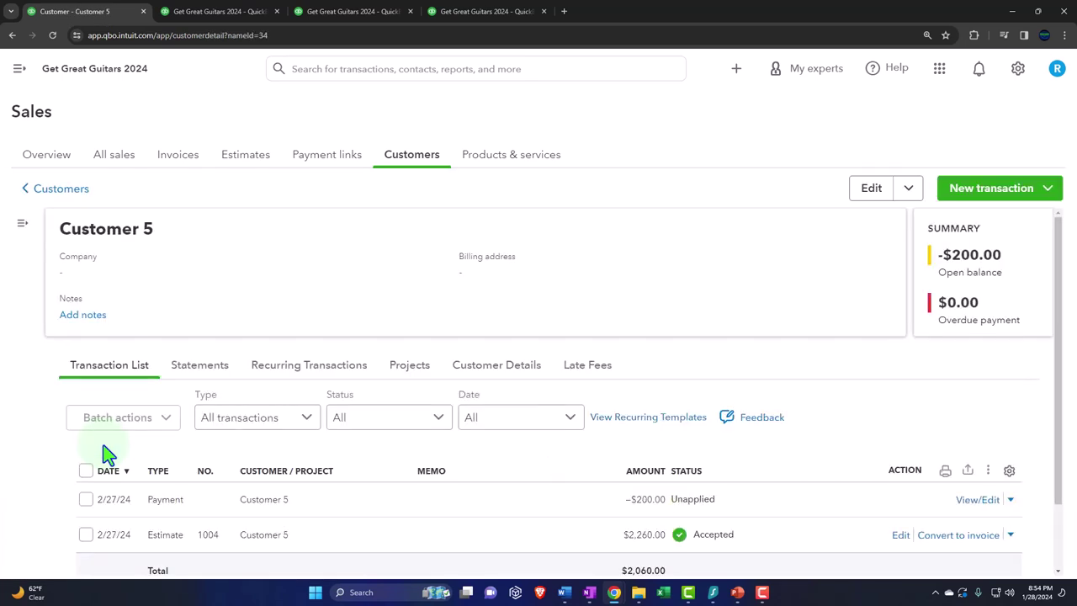
{"action": "scroll", "coordinate": [105, 452], "scroll_direction": "down", "scroll_amount": 1}
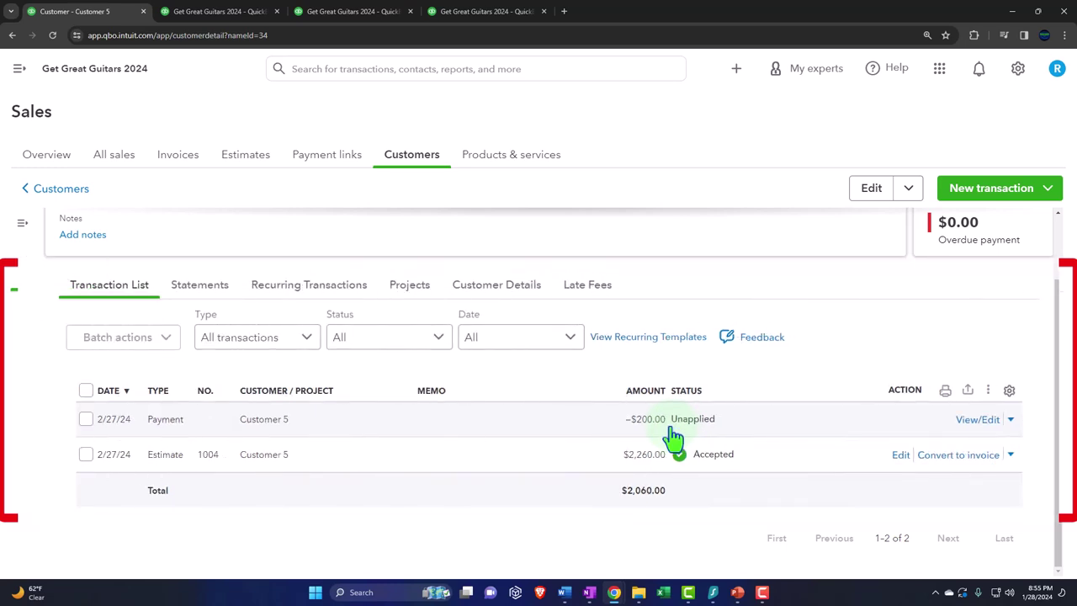
Duplicate the Trial Balance report tab into a new tab.
{"action": "left_click", "coordinate": [493, 17]}
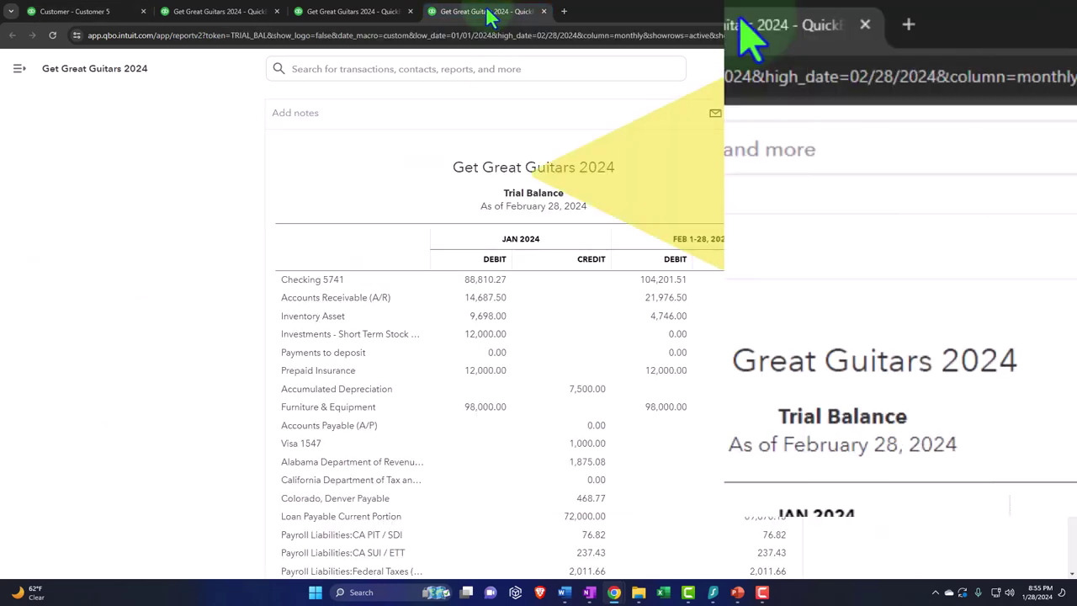
{"action": "right_click", "coordinate": [485, 10]}
{"action": "left_click", "coordinate": [547, 107]}
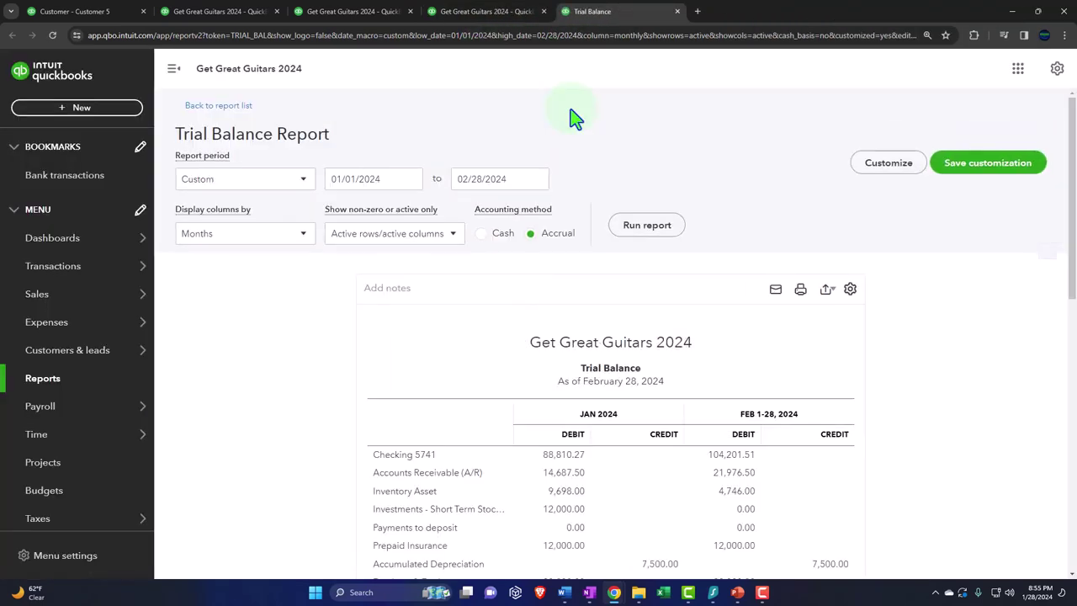
Open the Customer Balance Detail report, enlarged, to check Customer 5's -200.00 open balance.
{"action": "scroll", "coordinate": [569, 115], "scroll_direction": "down", "scroll_amount": 2}
{"action": "mouse_move", "coordinate": [53, 297]}
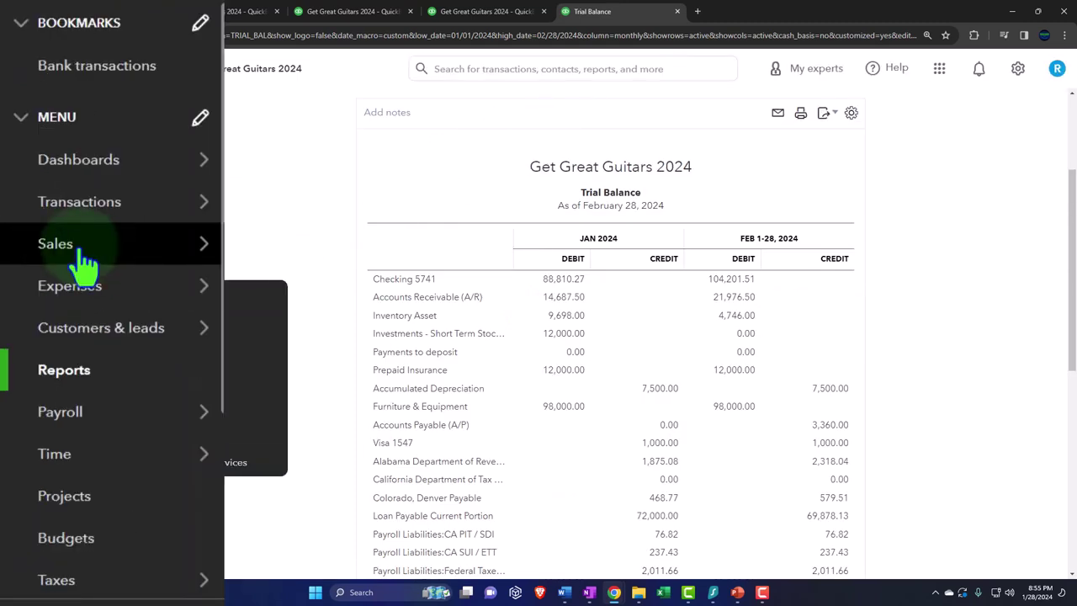
{"action": "left_click", "coordinate": [69, 371]}
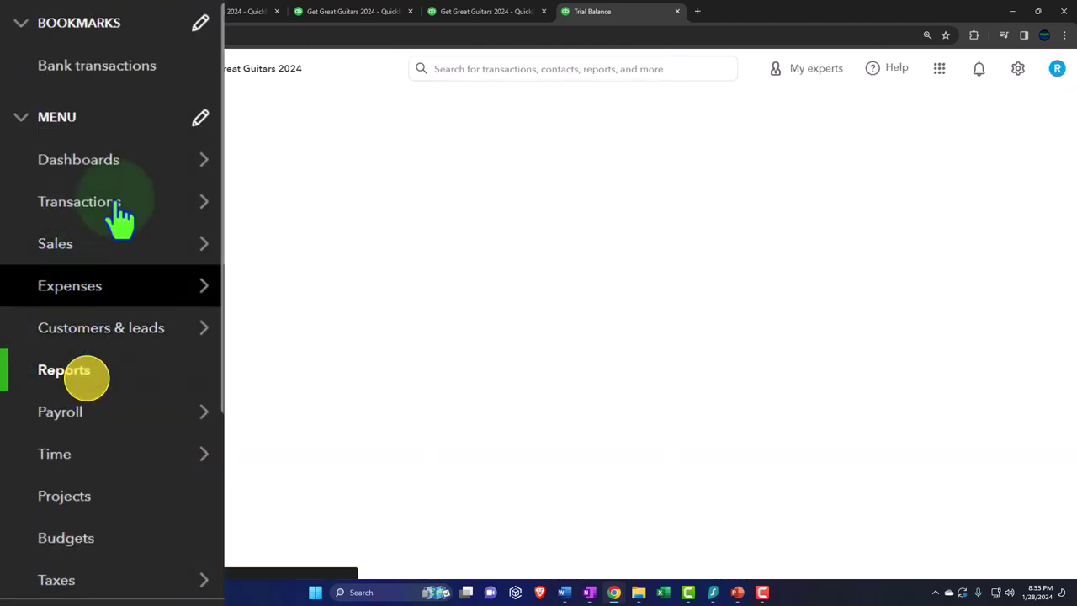
{"action": "left_click", "coordinate": [172, 68]}
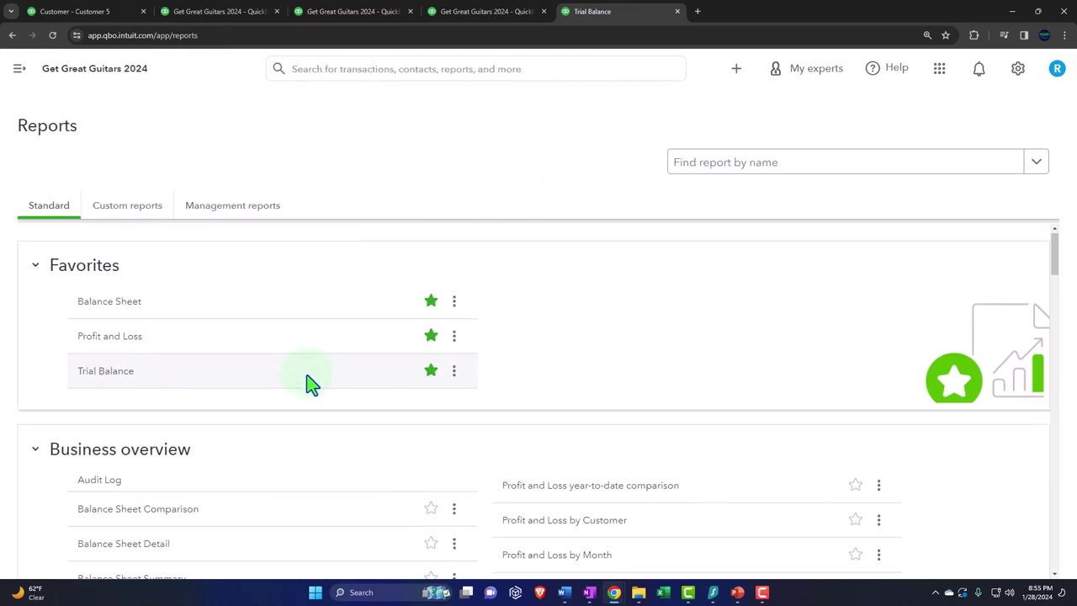
{"action": "scroll", "coordinate": [308, 382], "scroll_direction": "down", "scroll_amount": 3}
{"action": "scroll", "coordinate": [308, 387], "scroll_direction": "down", "scroll_amount": 5}
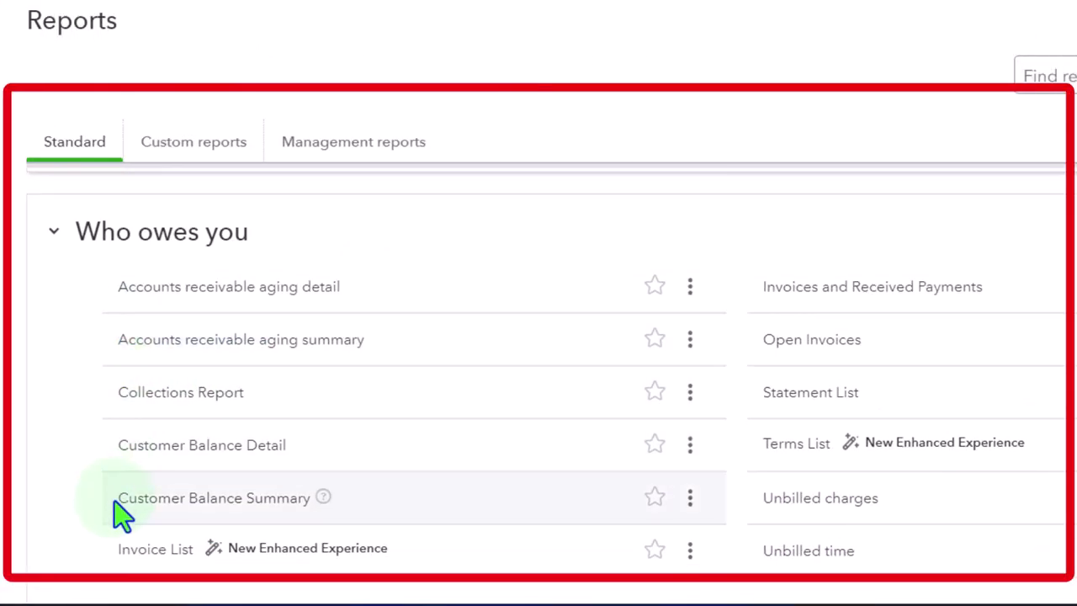
{"action": "left_click", "coordinate": [258, 465]}
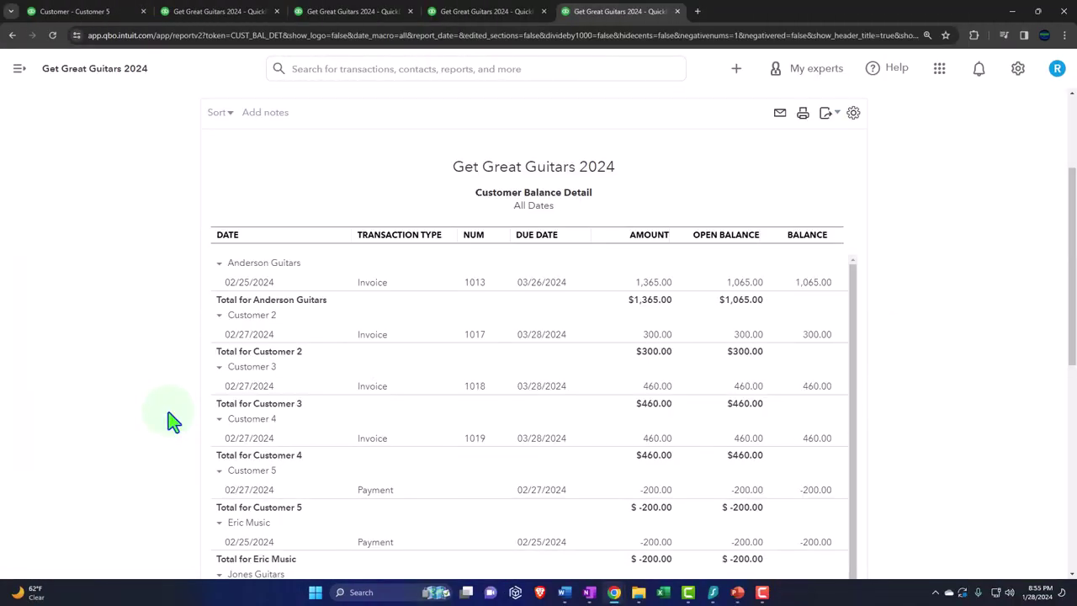
{"action": "key", "text": "ctrl+plus"}
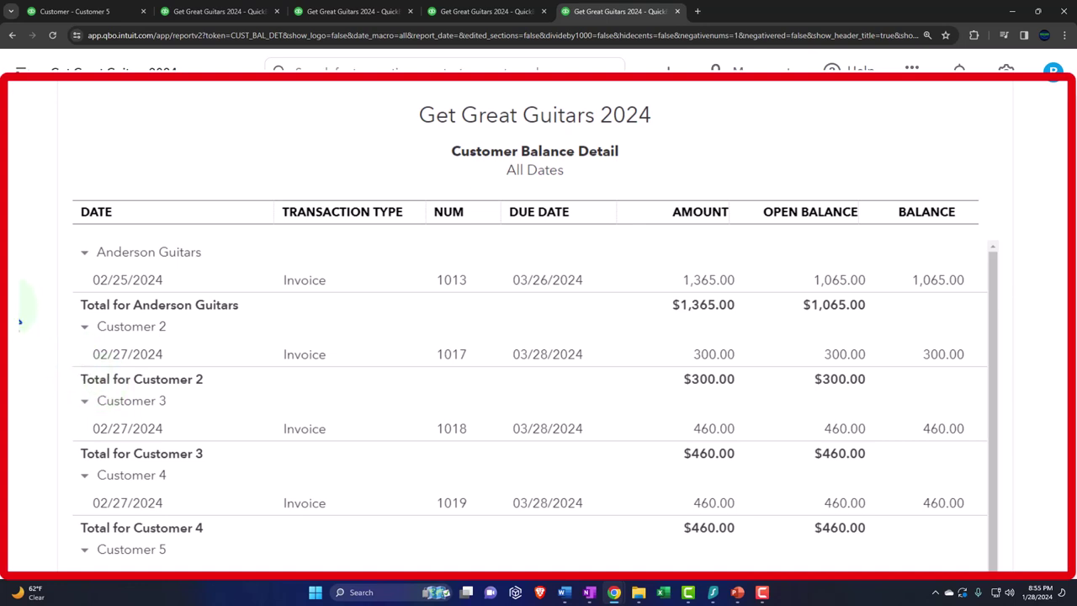
{"action": "scroll", "coordinate": [20, 321], "scroll_direction": "down", "scroll_amount": 3}
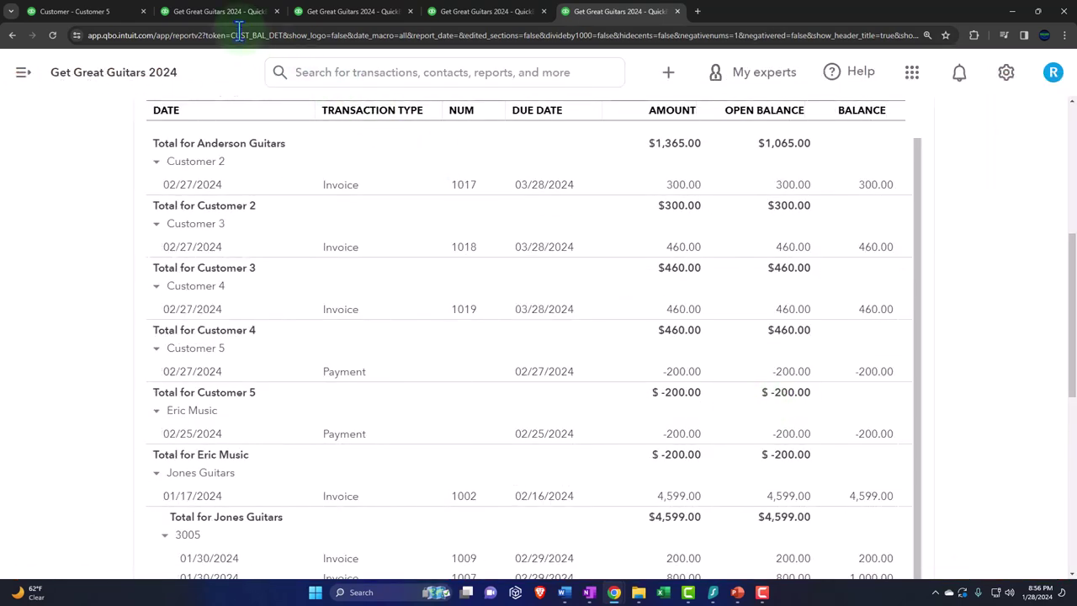
{"action": "left_click", "coordinate": [95, 14]}
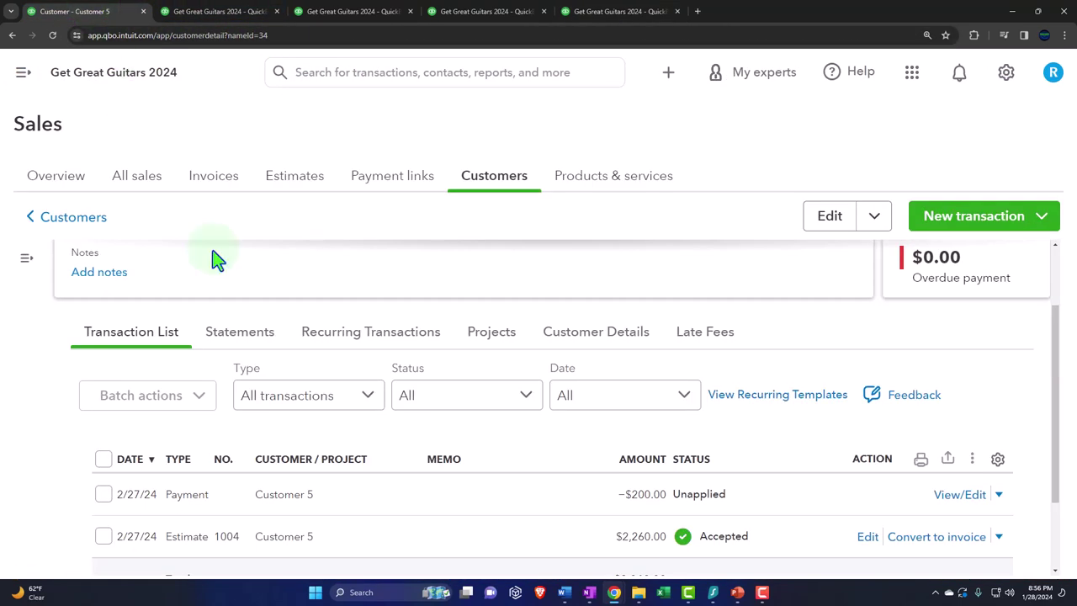
Convert Customer 5's accepted $2,260.00 estimate 1004 into an invoice.
{"action": "scroll", "coordinate": [217, 320], "scroll_direction": "down", "scroll_amount": 1}
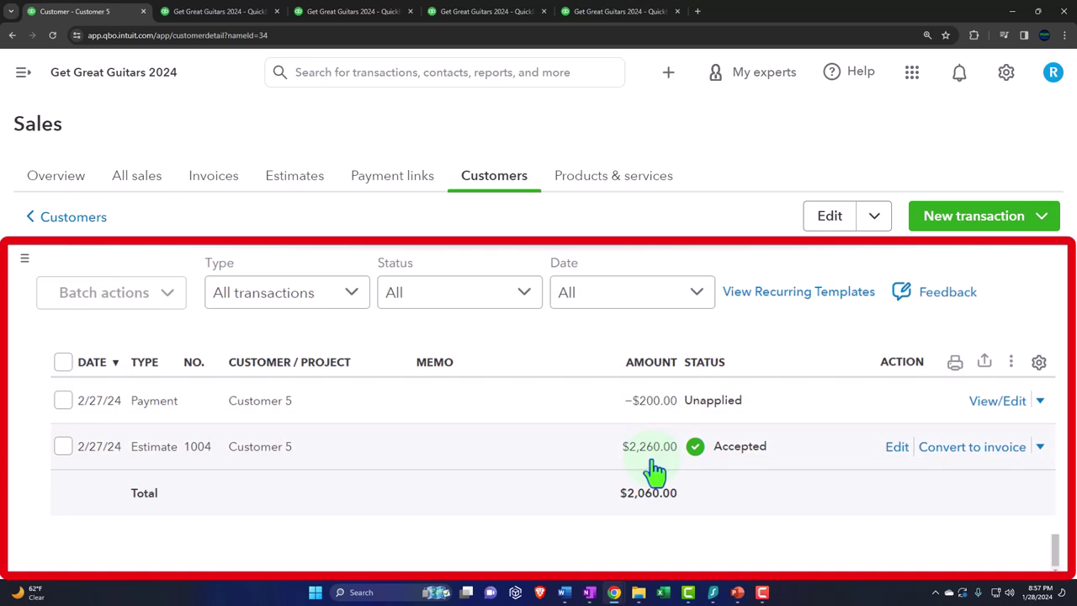
{"action": "left_click", "coordinate": [937, 460]}
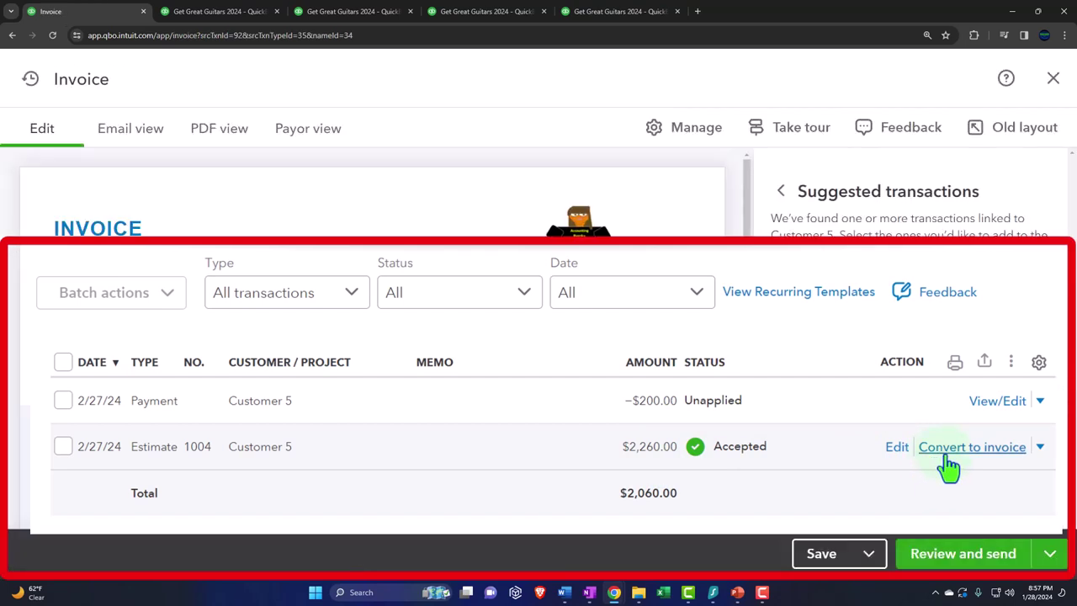
Set invoice 1020's date to 02/28/2024, making it due 03/29/2024, and close the side panels.
{"action": "left_click", "coordinate": [782, 193]}
{"action": "left_click", "coordinate": [1043, 180]}
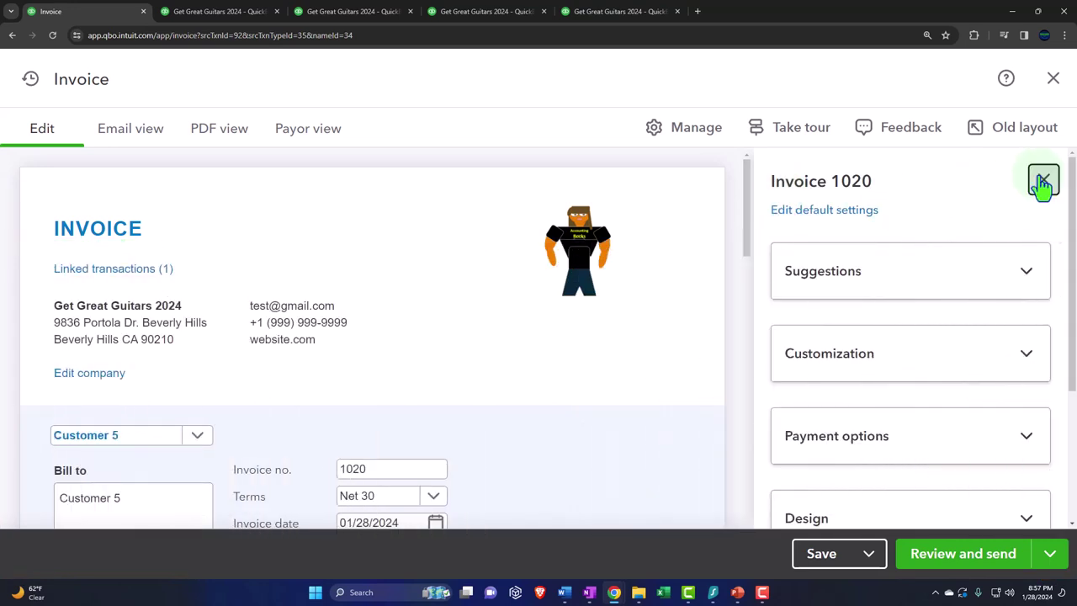
{"action": "scroll", "coordinate": [437, 360], "scroll_direction": "down", "scroll_amount": 1}
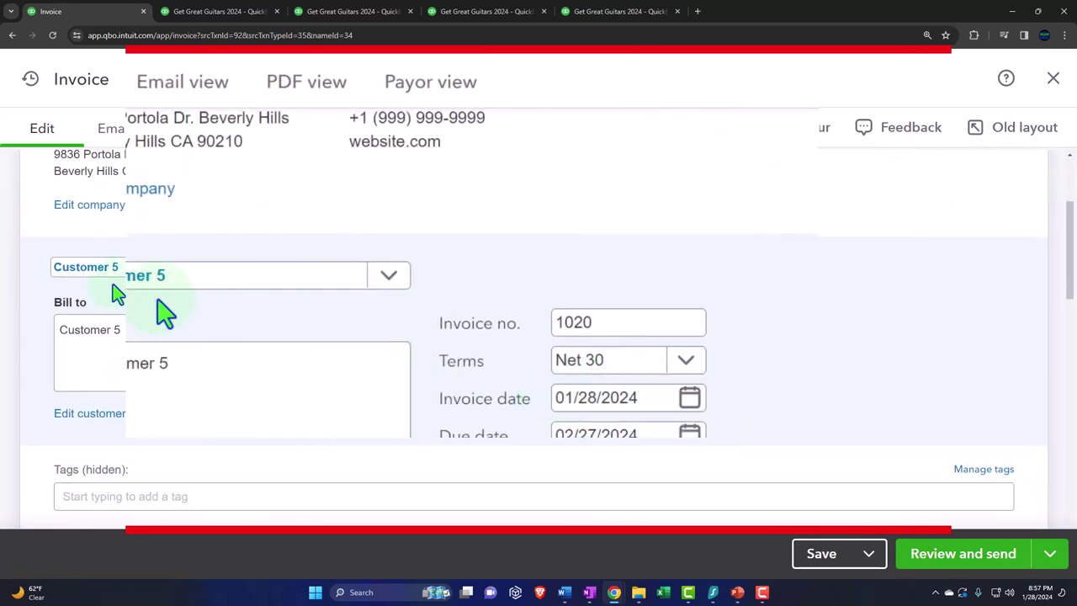
{"action": "scroll", "coordinate": [164, 309], "scroll_direction": "down", "scroll_amount": 2}
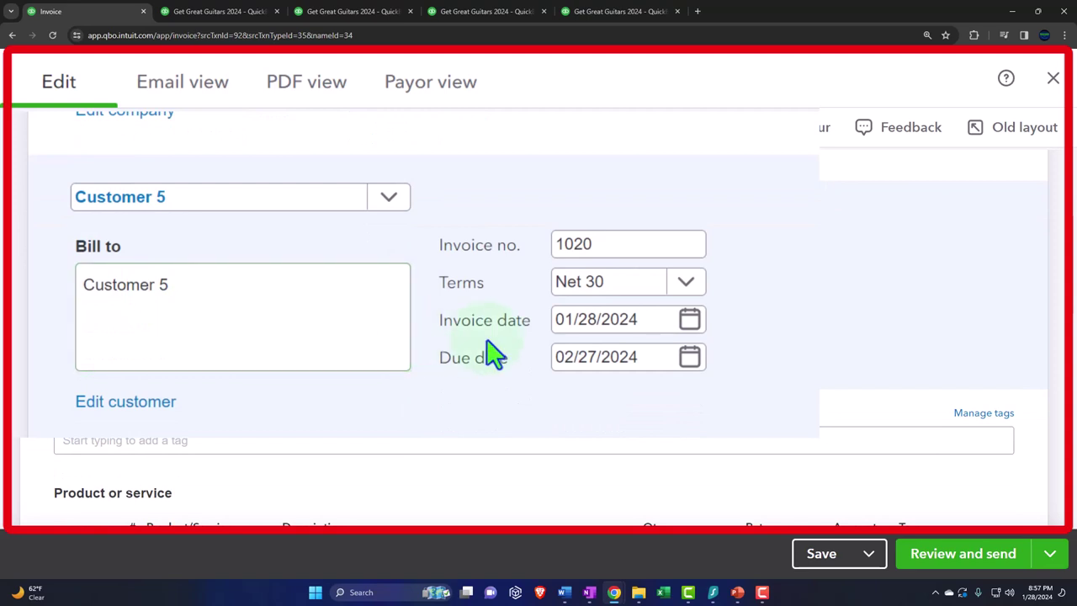
{"action": "left_click", "coordinate": [644, 318]}
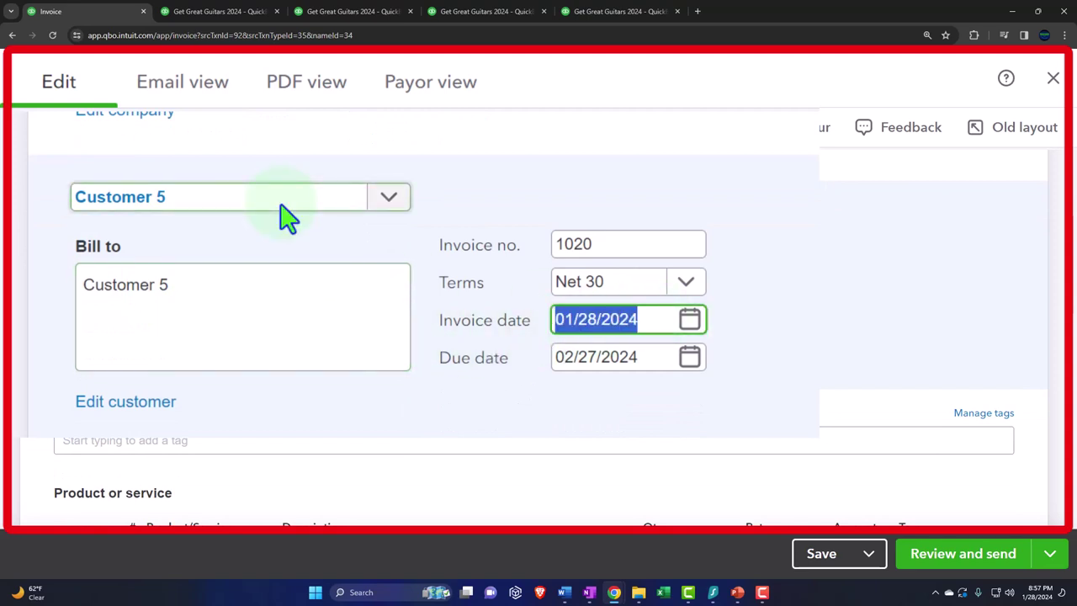
{"action": "type", "text": "02/28/2024"}
{"action": "key", "text": "Tab"}
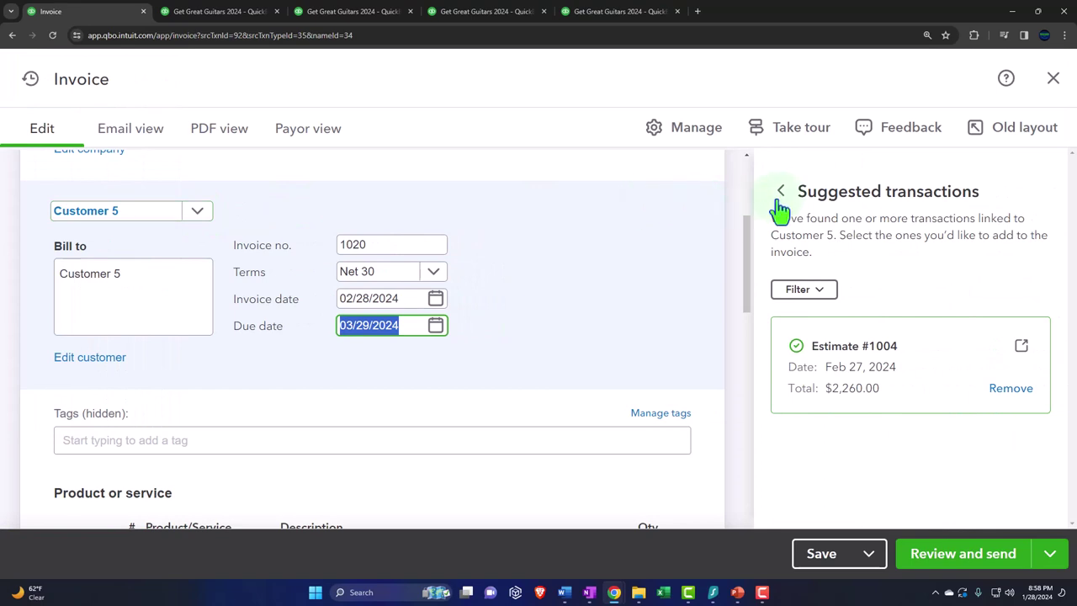
{"action": "left_click", "coordinate": [782, 193]}
{"action": "left_click", "coordinate": [1044, 181]}
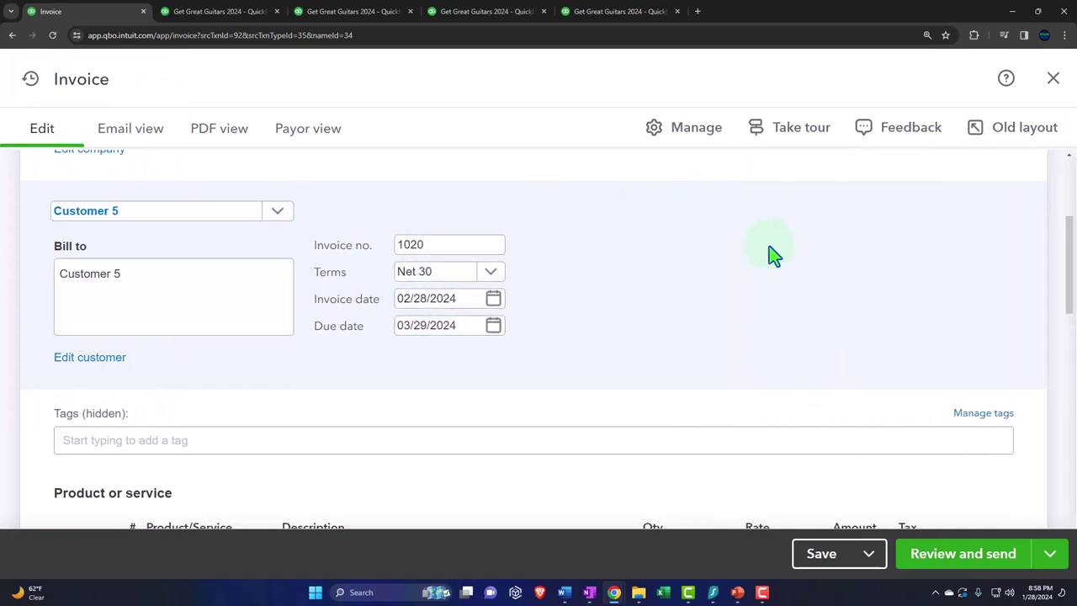
Review invoice 1020's line items and $2,260.00 total, then choose Save and close.
{"action": "scroll", "coordinate": [425, 352], "scroll_direction": "down", "scroll_amount": 3}
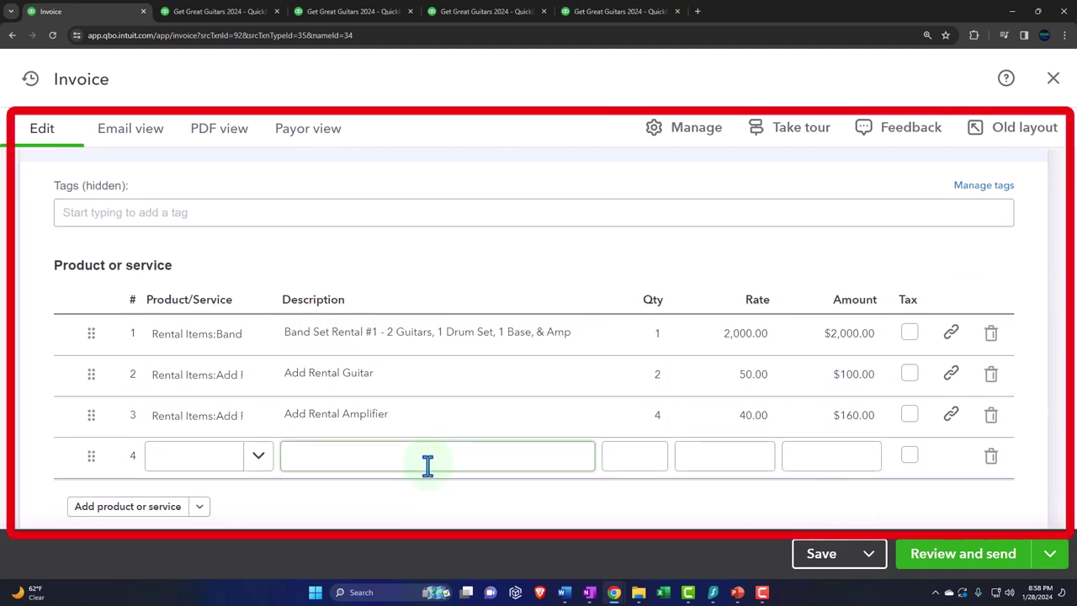
{"action": "scroll", "coordinate": [428, 465], "scroll_direction": "down", "scroll_amount": 2}
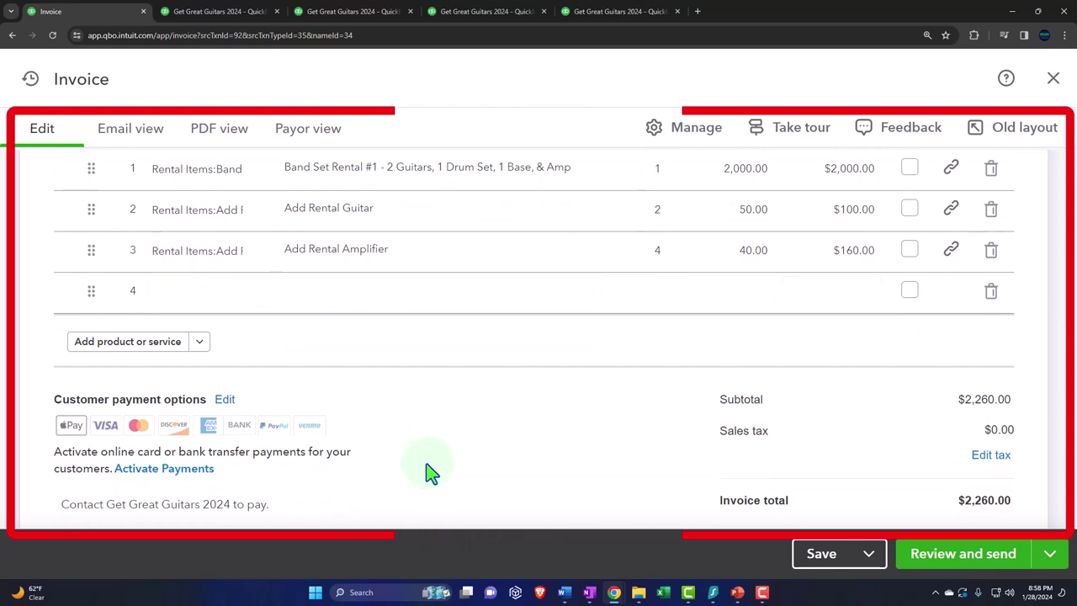
{"action": "scroll", "coordinate": [429, 470], "scroll_direction": "down", "scroll_amount": 1}
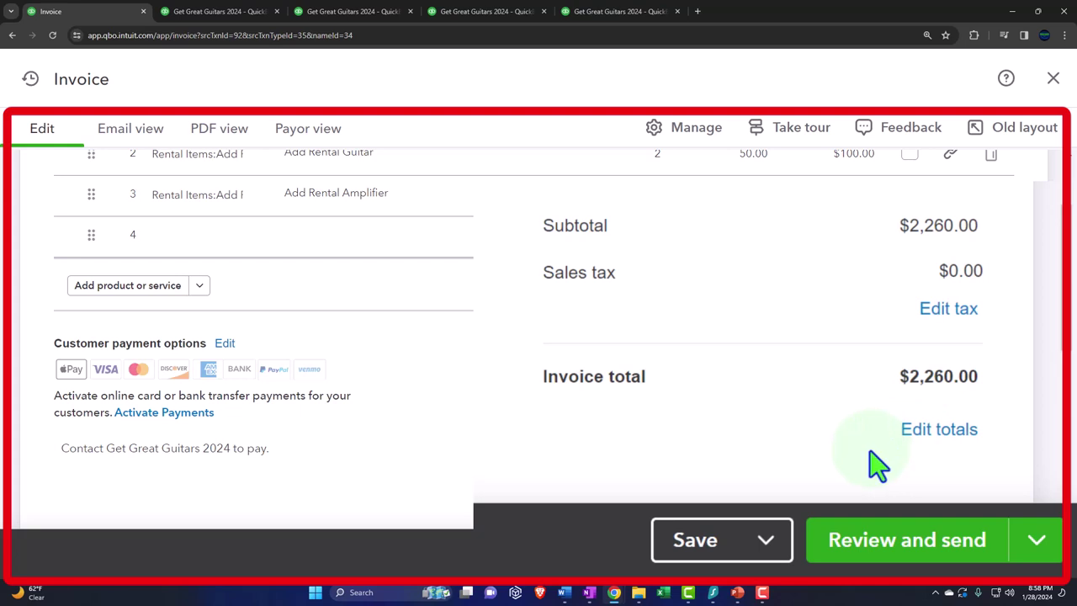
{"action": "scroll", "coordinate": [878, 462], "scroll_direction": "up", "scroll_amount": 2}
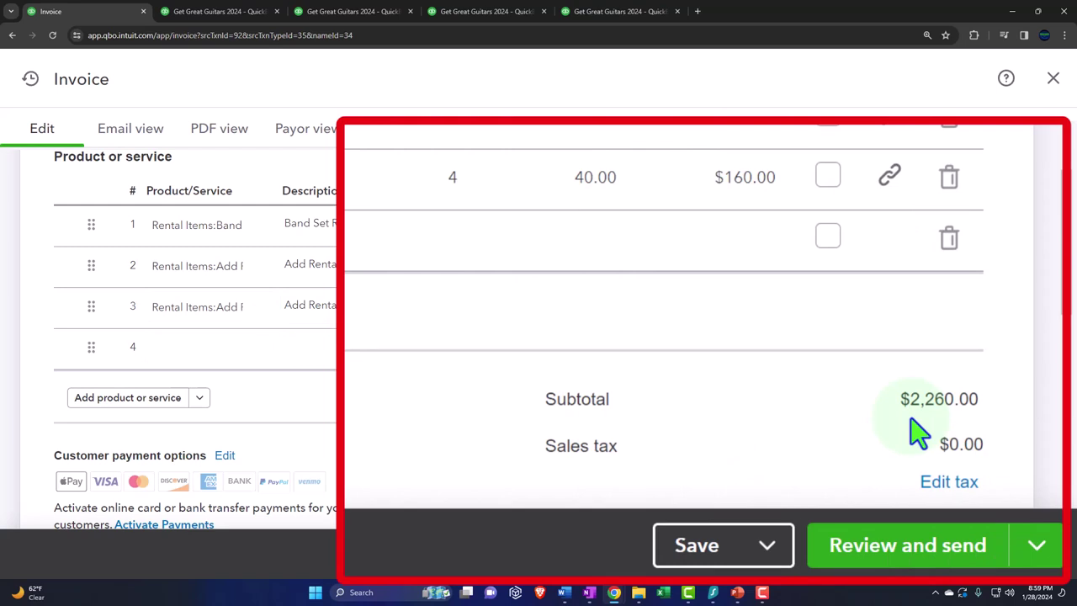
{"action": "scroll", "coordinate": [916, 433], "scroll_direction": "down", "scroll_amount": 2}
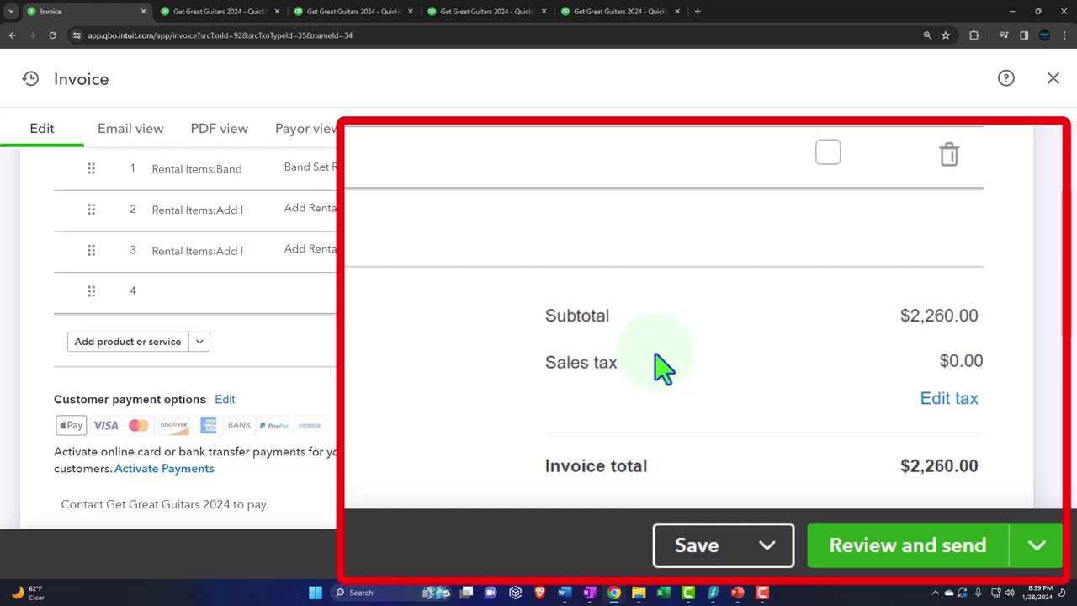
{"action": "scroll", "coordinate": [663, 368], "scroll_direction": "down", "scroll_amount": 1}
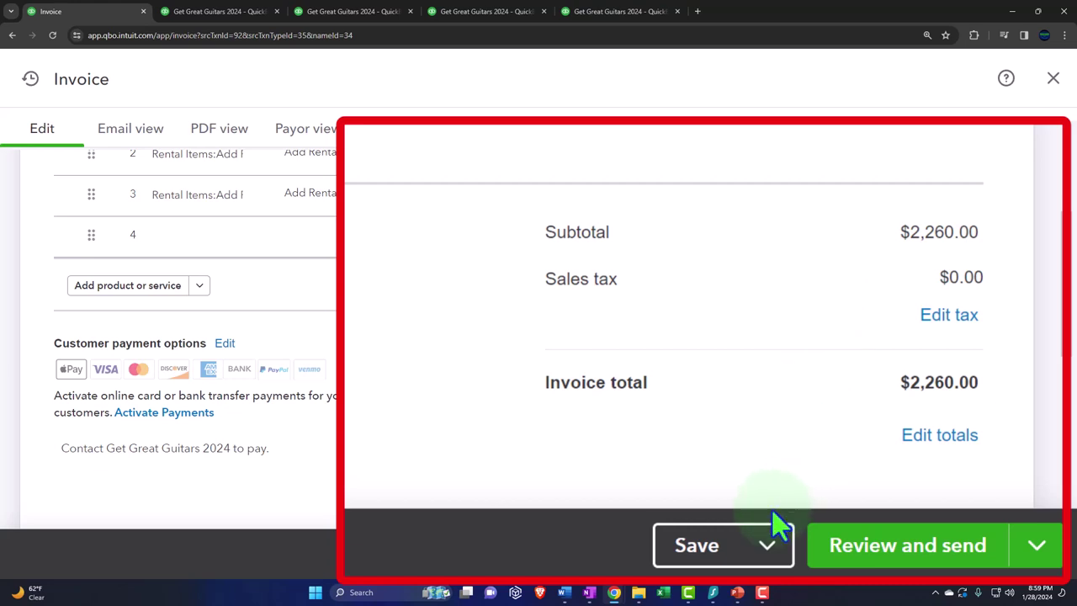
{"action": "left_click", "coordinate": [768, 551]}
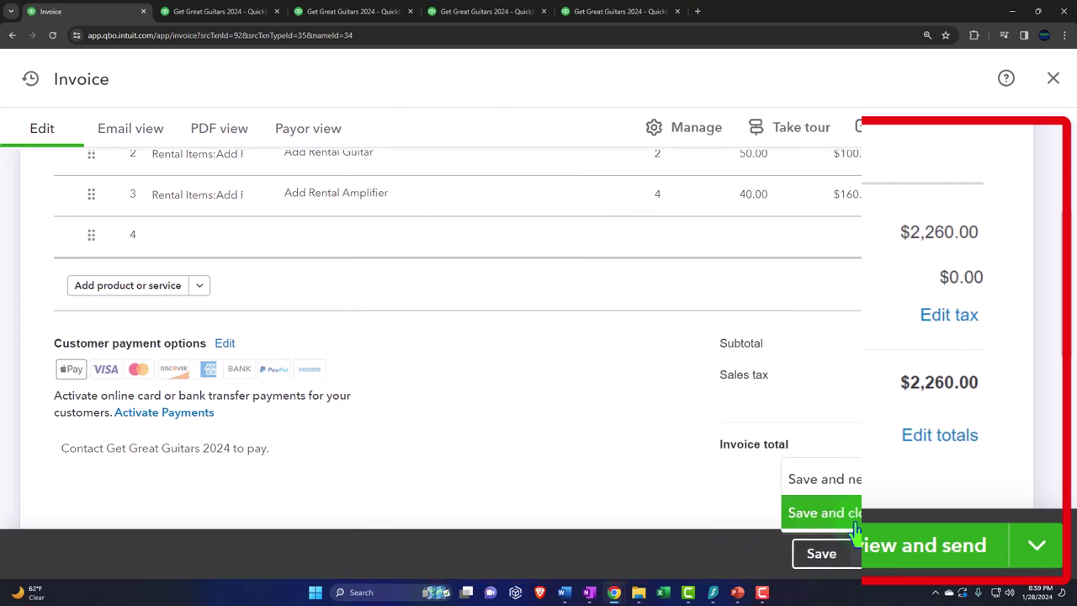
{"action": "left_click", "coordinate": [853, 526]}
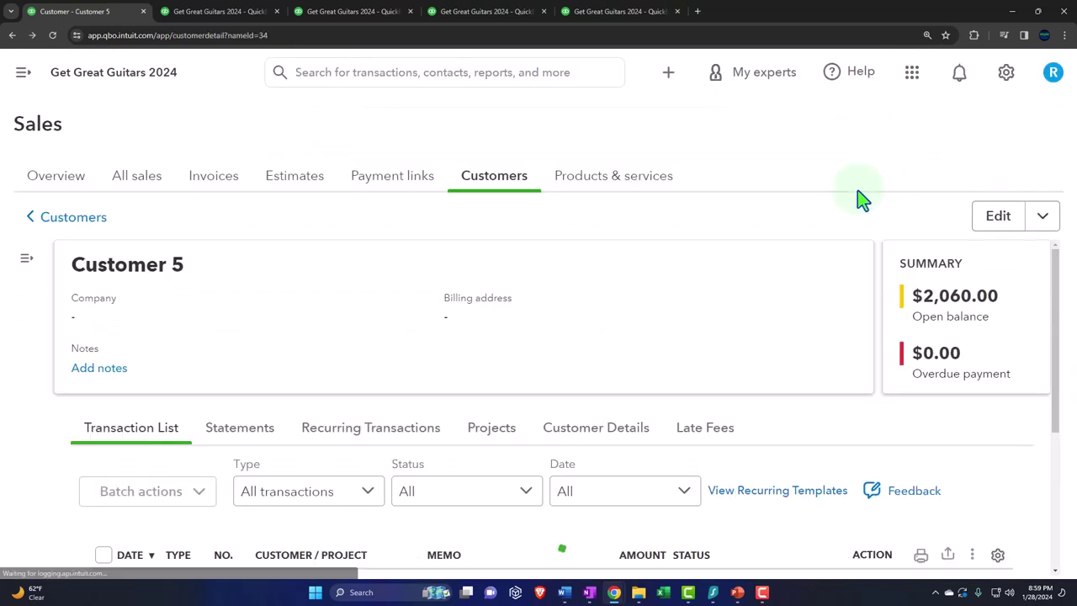
Preview Customer 5's unapplied $200 payment, then open it for editing.
{"action": "scroll", "coordinate": [724, 387], "scroll_direction": "down", "scroll_amount": 2}
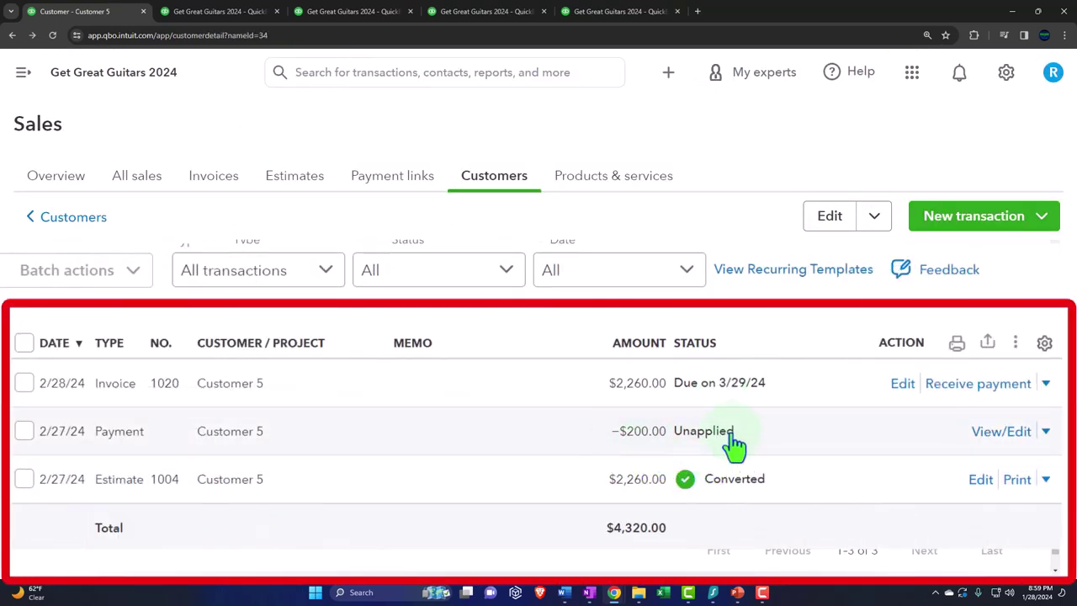
{"action": "left_click", "coordinate": [671, 437]}
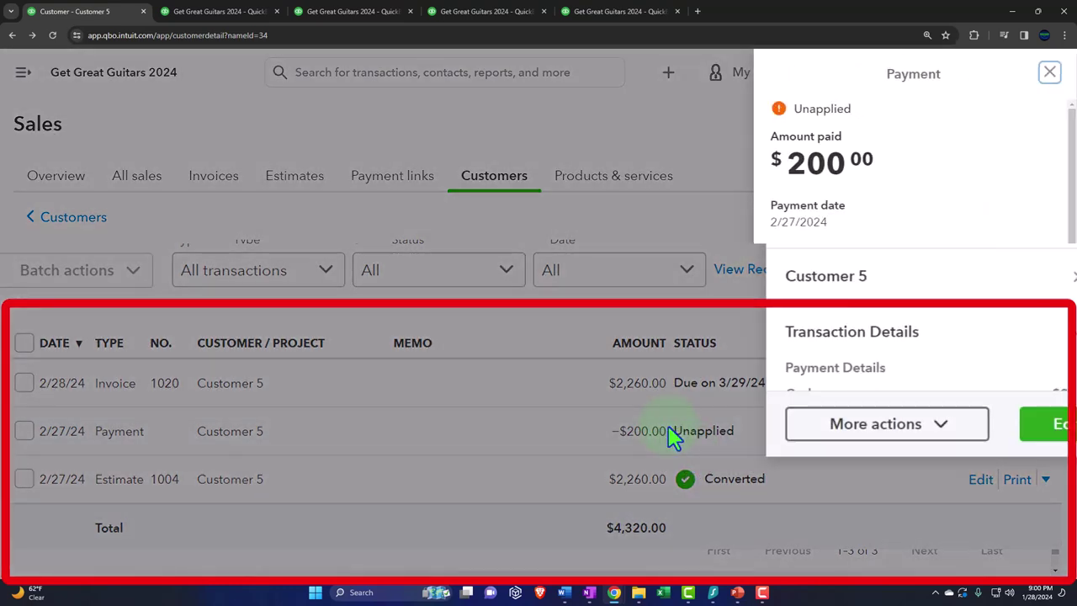
{"action": "left_click", "coordinate": [1048, 76]}
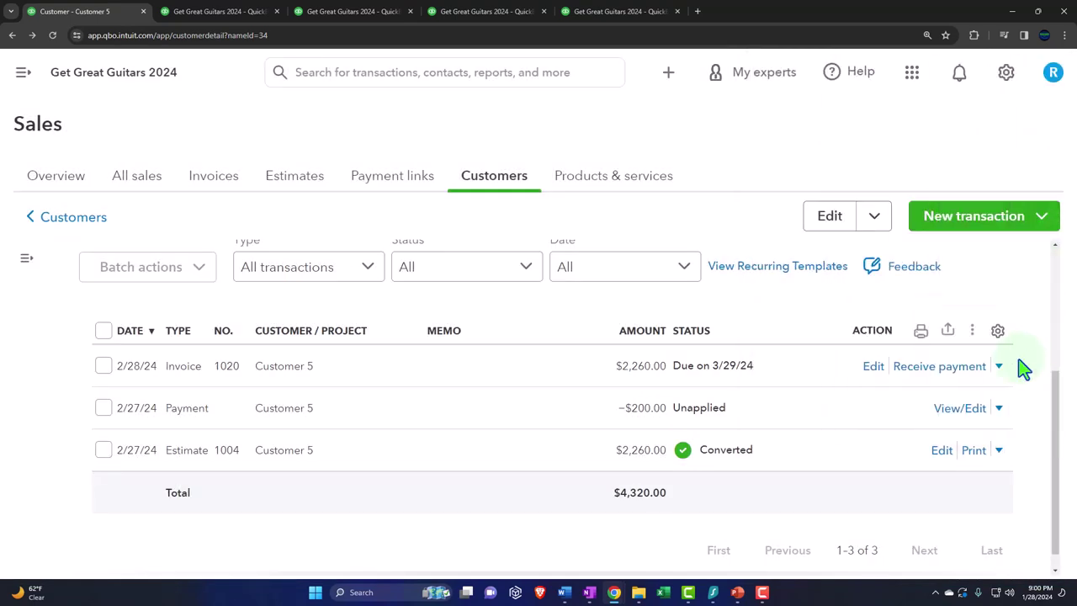
{"action": "left_click", "coordinate": [946, 411]}
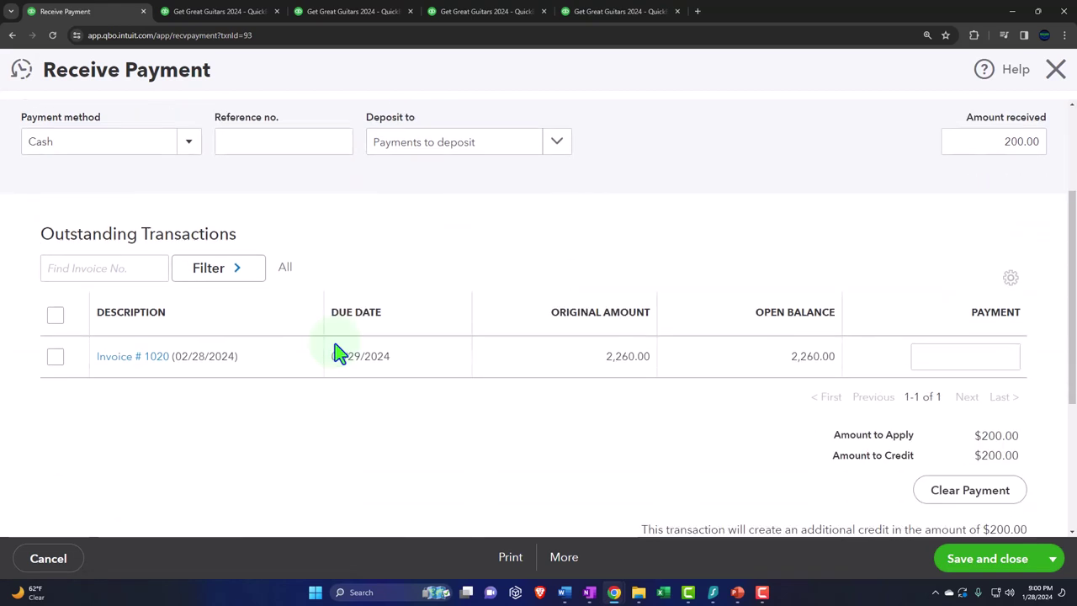
Apply the $200 payment to invoice 1020 and save, leaving $2,060.00 due.
{"action": "left_click", "coordinate": [56, 357]}
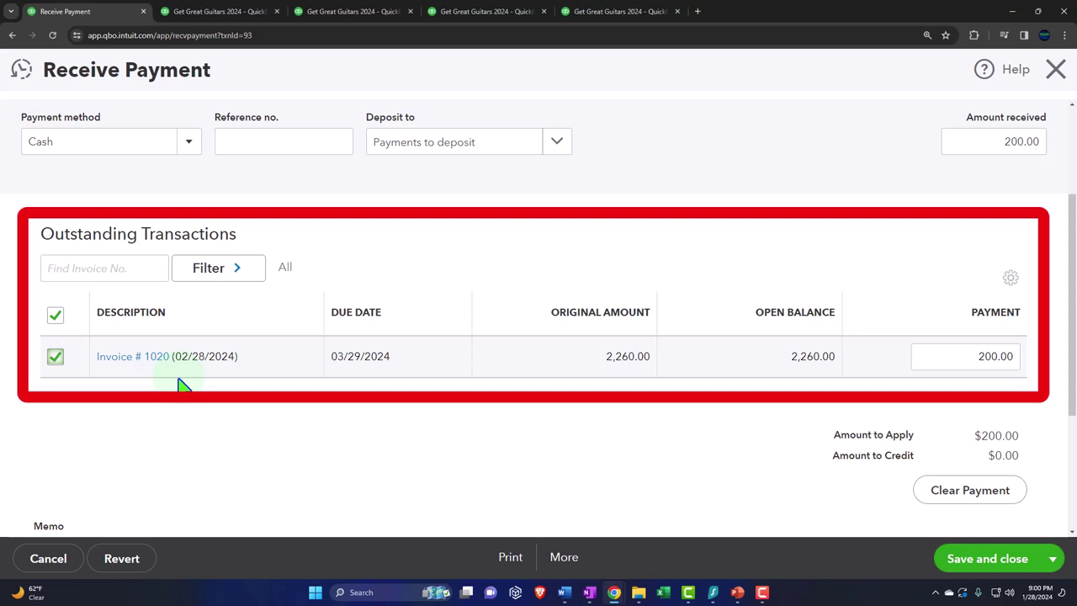
{"action": "scroll", "coordinate": [180, 379], "scroll_direction": "up", "scroll_amount": 2}
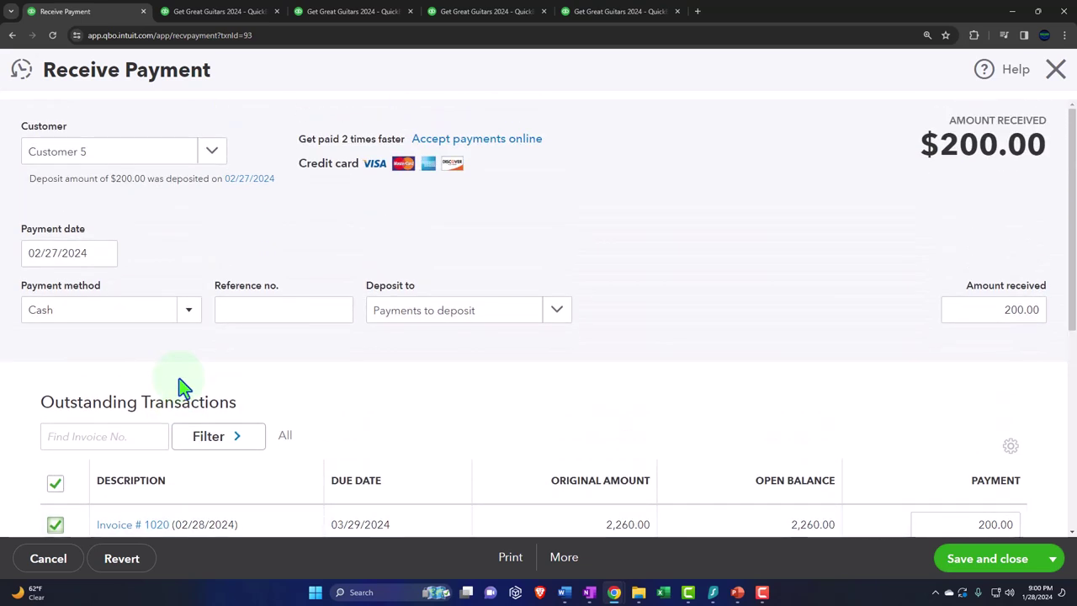
{"action": "left_click", "coordinate": [976, 559]}
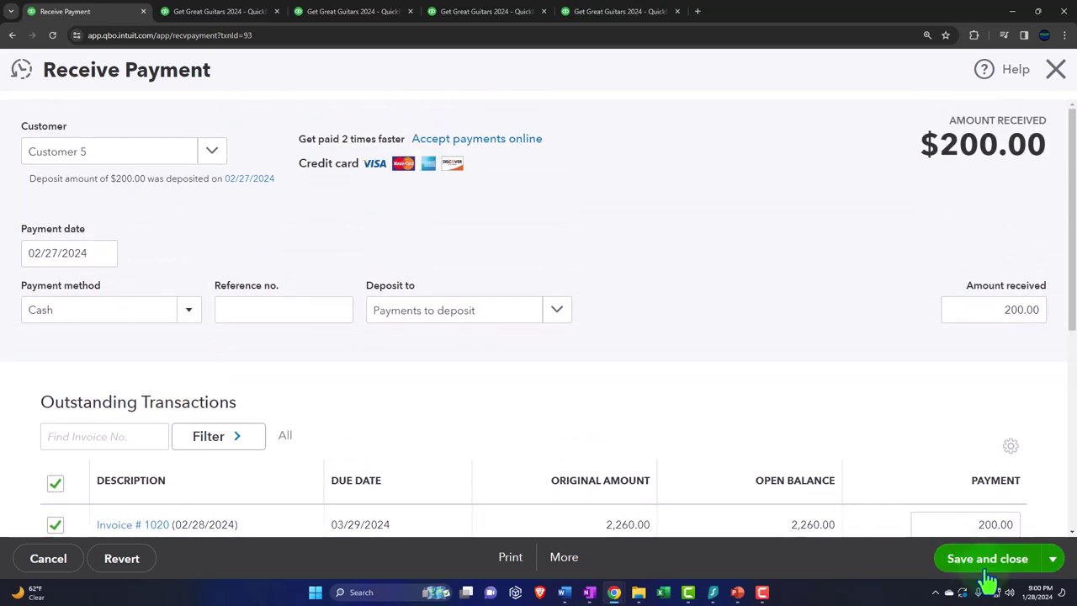
{"action": "scroll", "coordinate": [786, 378], "scroll_direction": "down", "scroll_amount": 3}
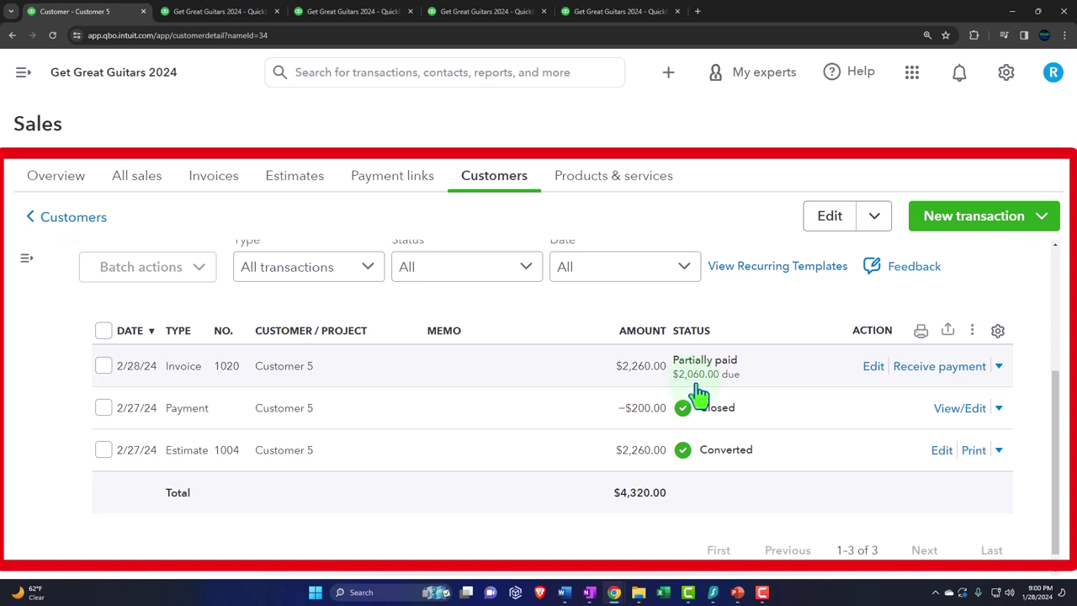
{"action": "left_click", "coordinate": [872, 366]}
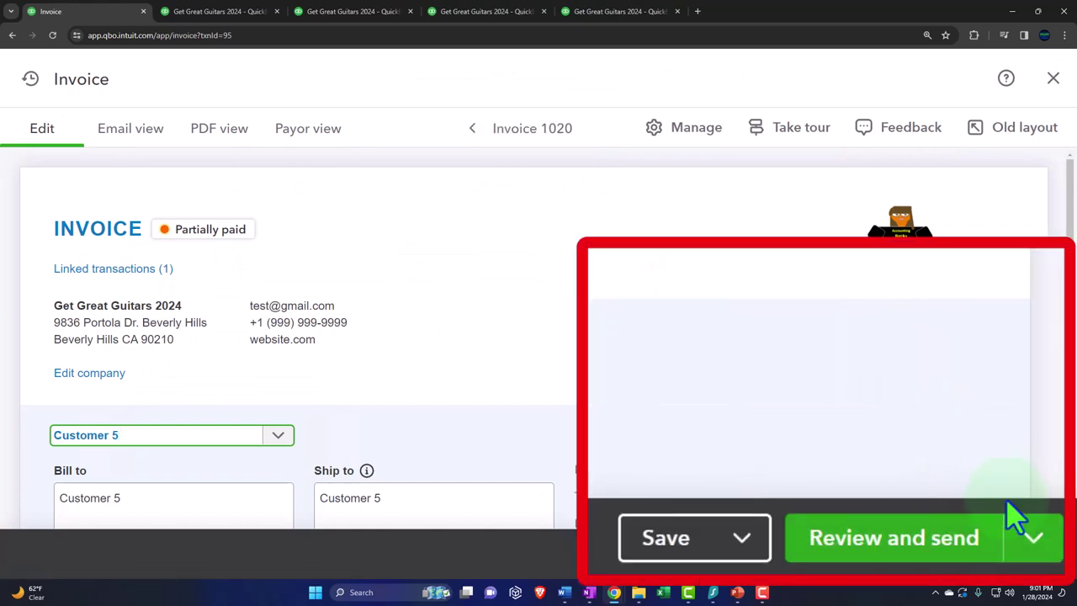
{"action": "left_click", "coordinate": [1039, 542]}
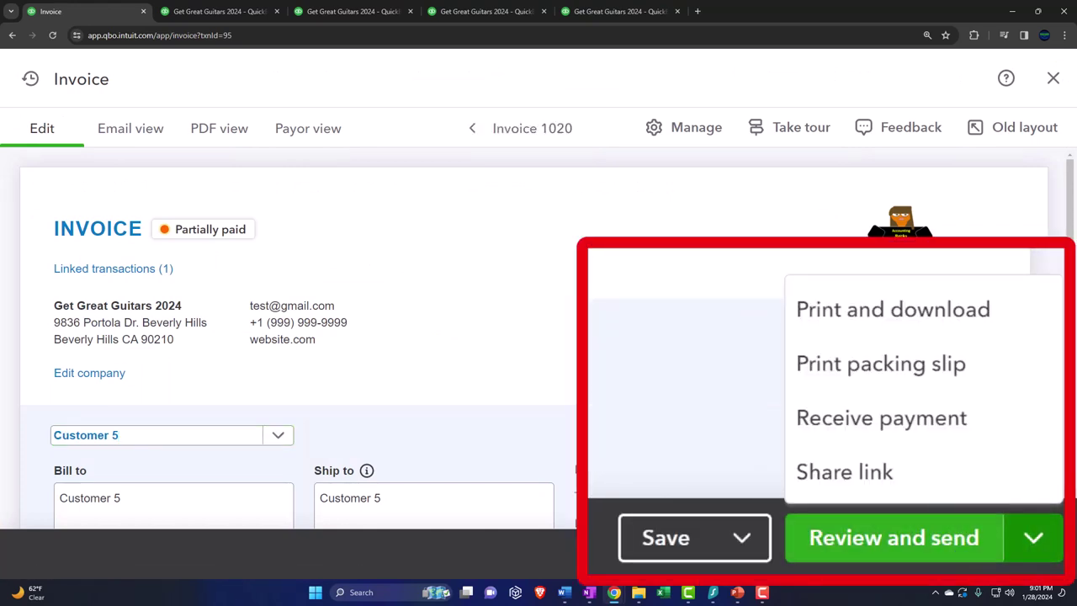
{"action": "left_click", "coordinate": [613, 349]}
{"action": "scroll", "coordinate": [613, 350], "scroll_direction": "down", "scroll_amount": 5}
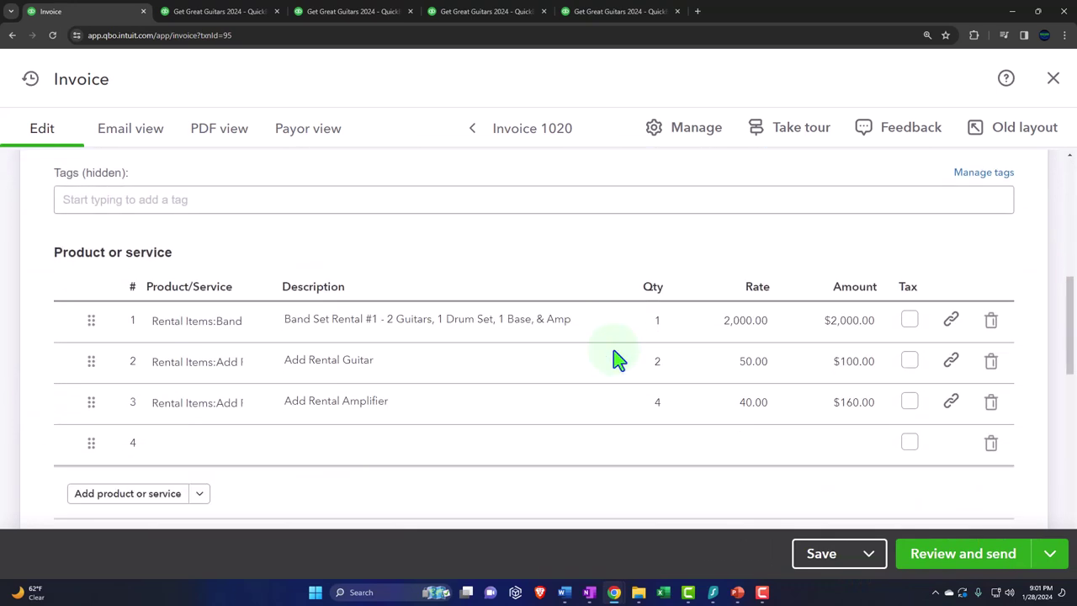
{"action": "scroll", "coordinate": [615, 345], "scroll_direction": "down", "scroll_amount": 4}
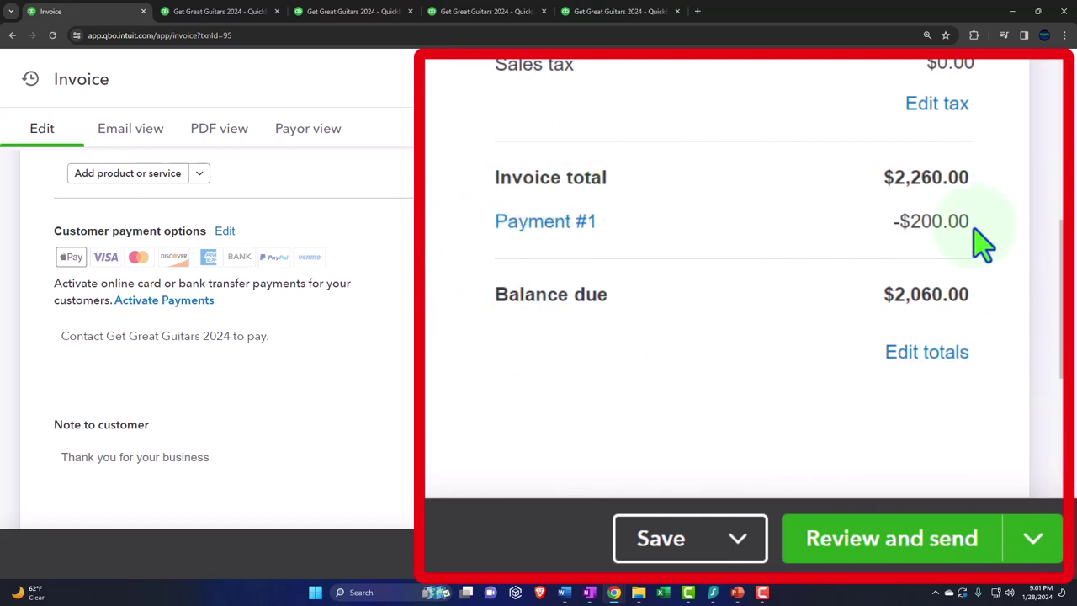
{"action": "scroll", "coordinate": [982, 244], "scroll_direction": "up", "scroll_amount": 1}
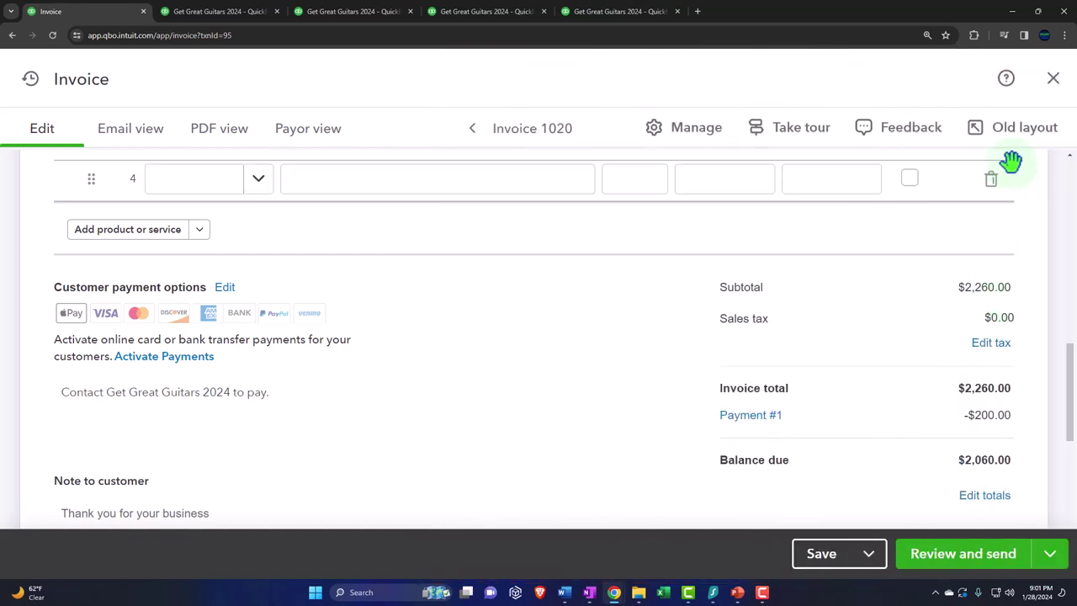
{"action": "left_click", "coordinate": [1051, 88]}
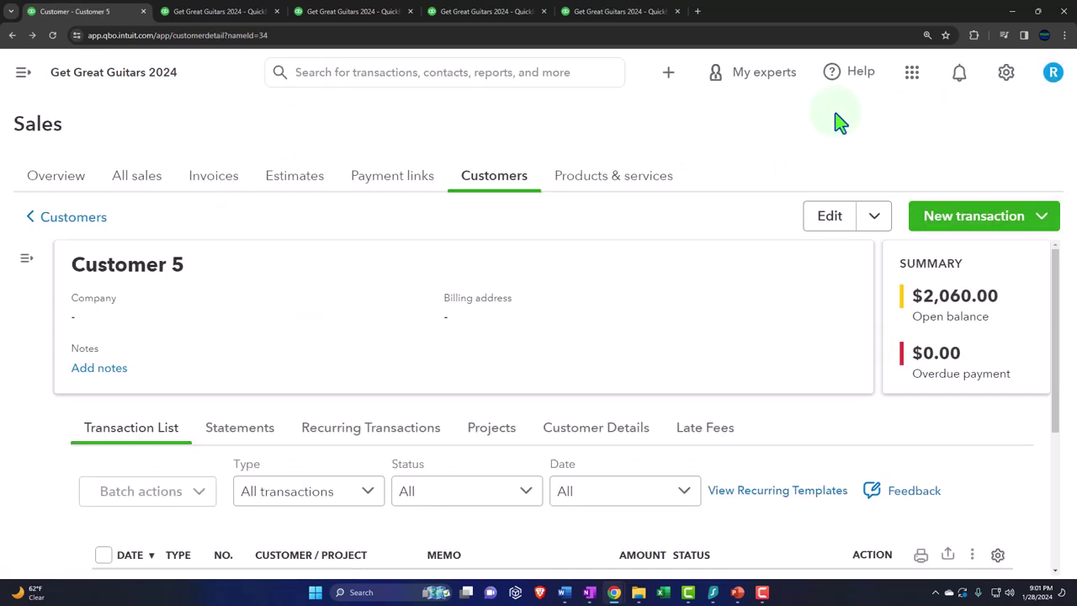
{"action": "left_click", "coordinate": [192, 11]}
{"action": "scroll", "coordinate": [240, 385], "scroll_direction": "up", "scroll_amount": 5}
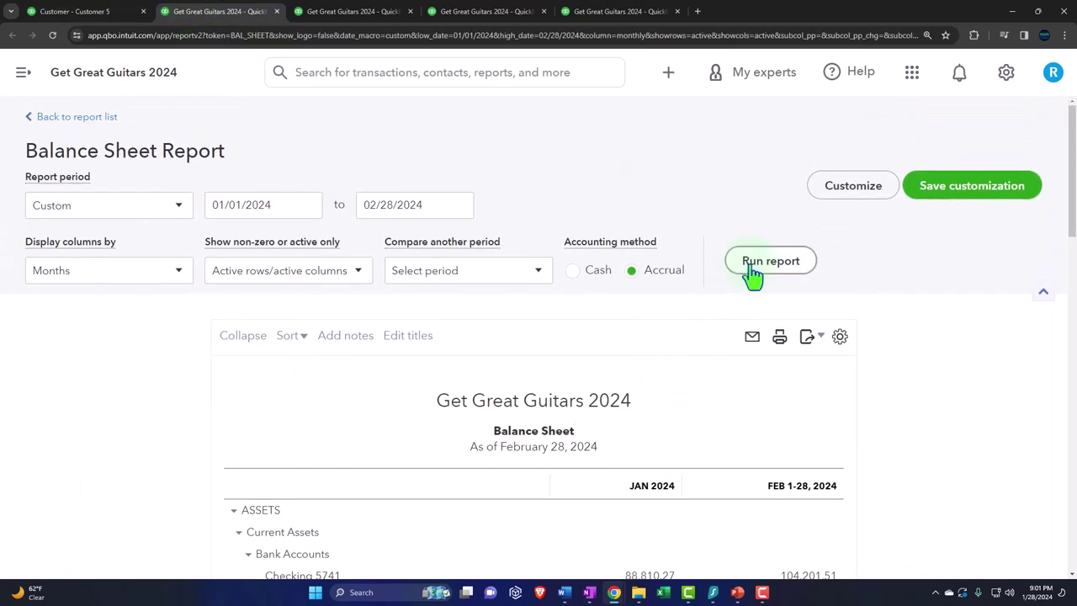
{"action": "scroll", "coordinate": [752, 277], "scroll_direction": "down", "scroll_amount": 3}
{"action": "key", "text": "ctrl+plus"}
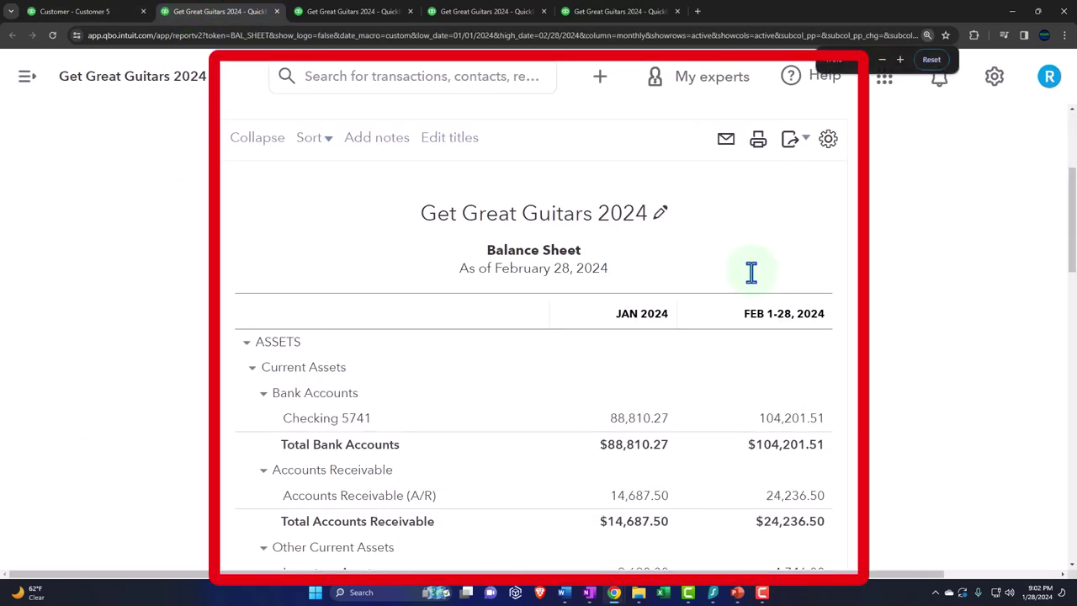
{"action": "scroll", "coordinate": [752, 286], "scroll_direction": "down", "scroll_amount": 2}
{"action": "left_click", "coordinate": [789, 385]}
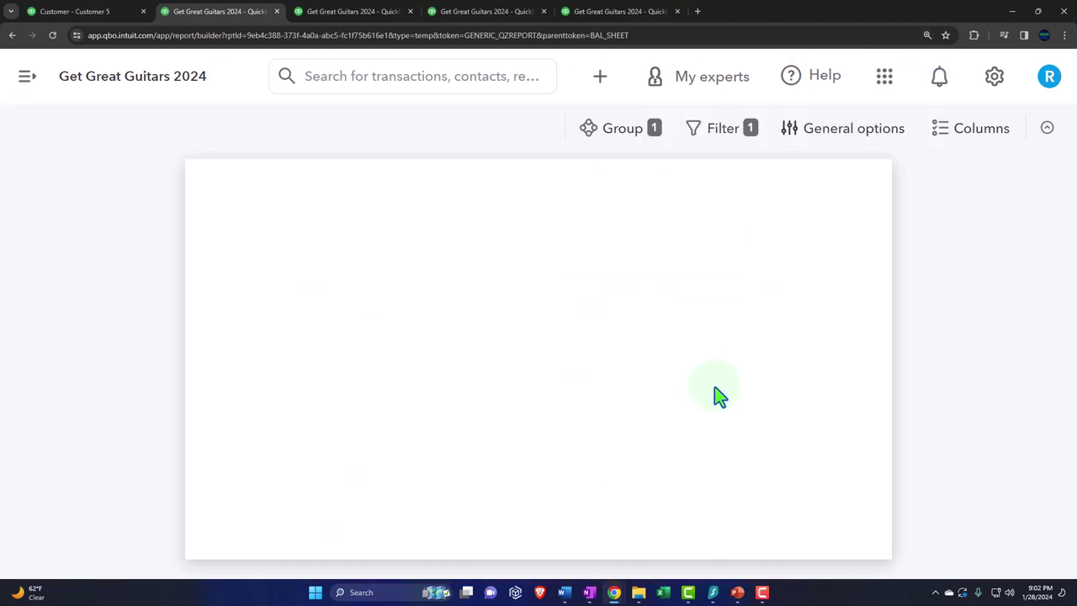
{"action": "key", "text": "ctrl+minus"}
{"action": "key", "text": "ctrl+minus"}
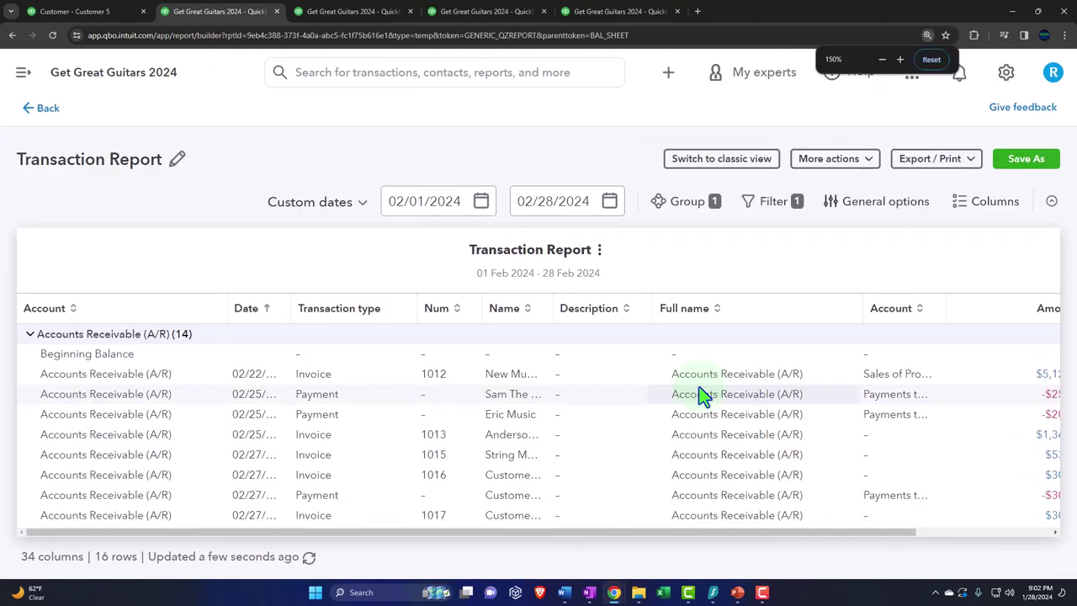
{"action": "scroll", "coordinate": [698, 429], "scroll_direction": "down", "scroll_amount": 1}
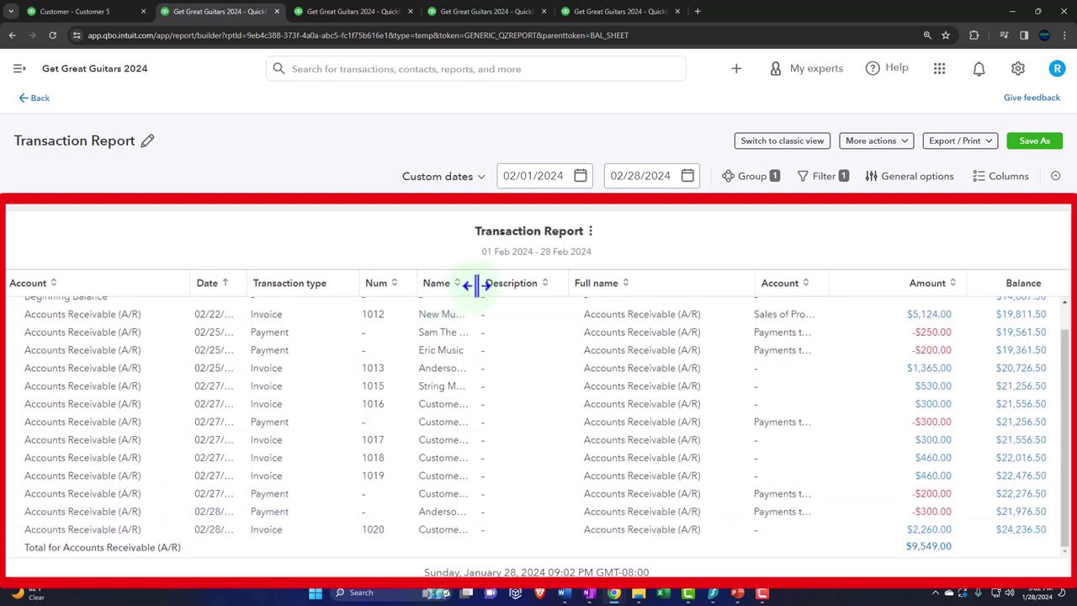
{"action": "left_click_drag", "start_coordinate": [478, 283], "coordinate": [553, 284]}
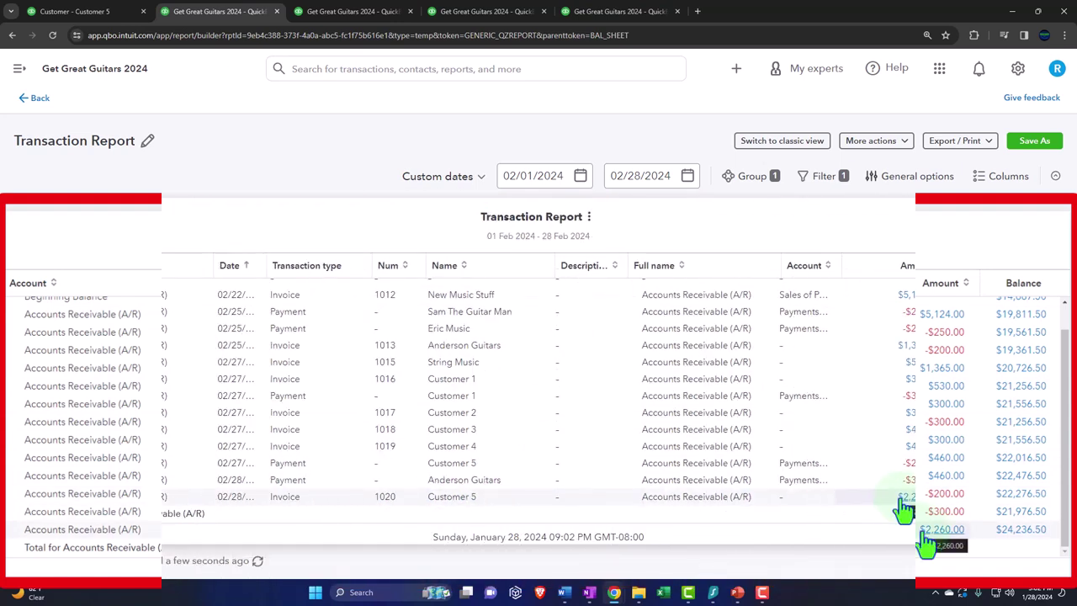
{"action": "left_click", "coordinate": [28, 105]}
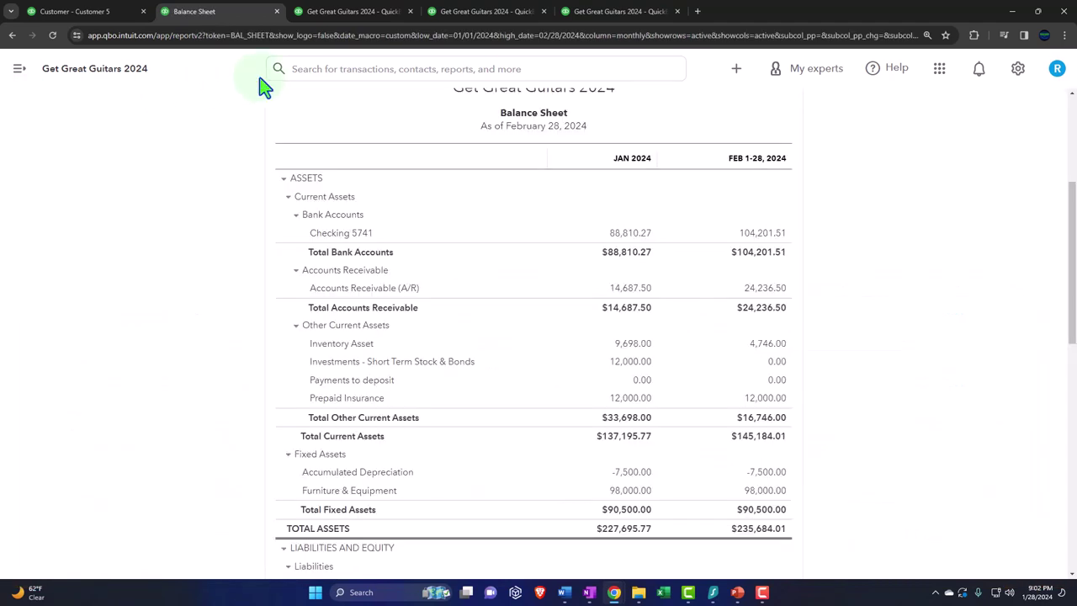
Rerun the Profit and Loss, zoomed in, to see February's 2,260.00 Equipment Rental Income.
{"action": "left_click", "coordinate": [333, 14]}
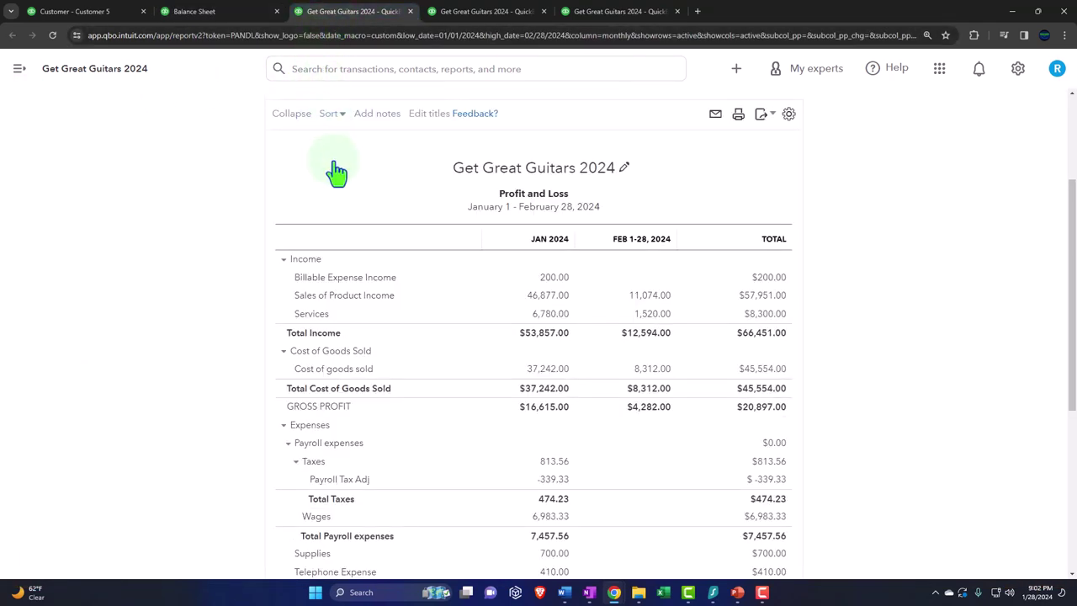
{"action": "scroll", "coordinate": [349, 194], "scroll_direction": "up", "scroll_amount": 2}
{"action": "left_click", "coordinate": [652, 226]}
{"action": "scroll", "coordinate": [657, 231], "scroll_direction": "down", "scroll_amount": 2}
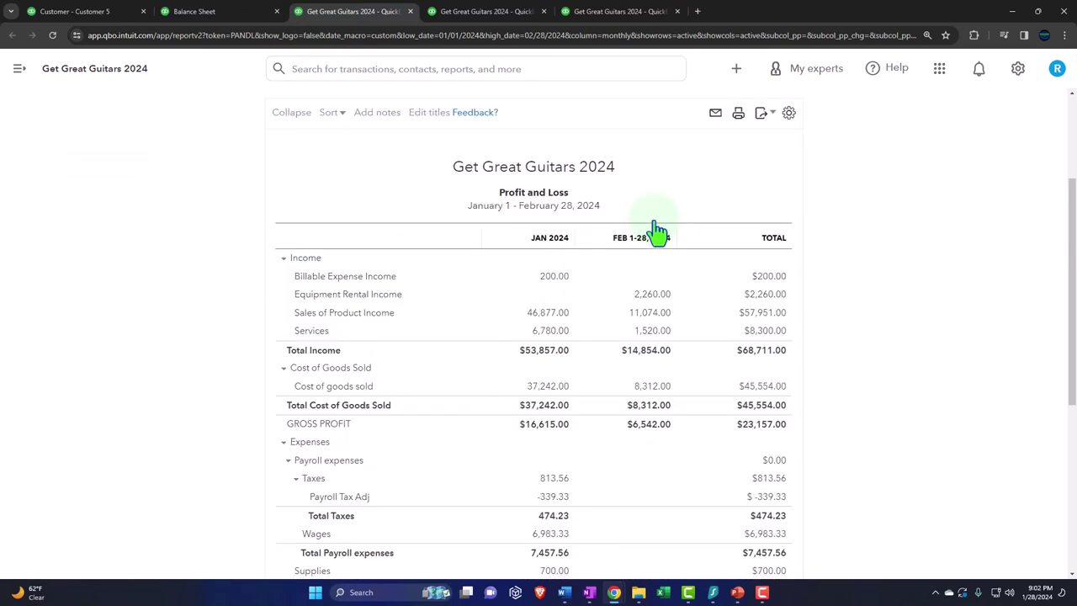
{"action": "key", "text": "ctrl+plus"}
{"action": "key", "text": "ctrl+plus"}
{"action": "key", "text": "ctrl+plus"}
{"action": "key", "text": "ctrl+plus"}
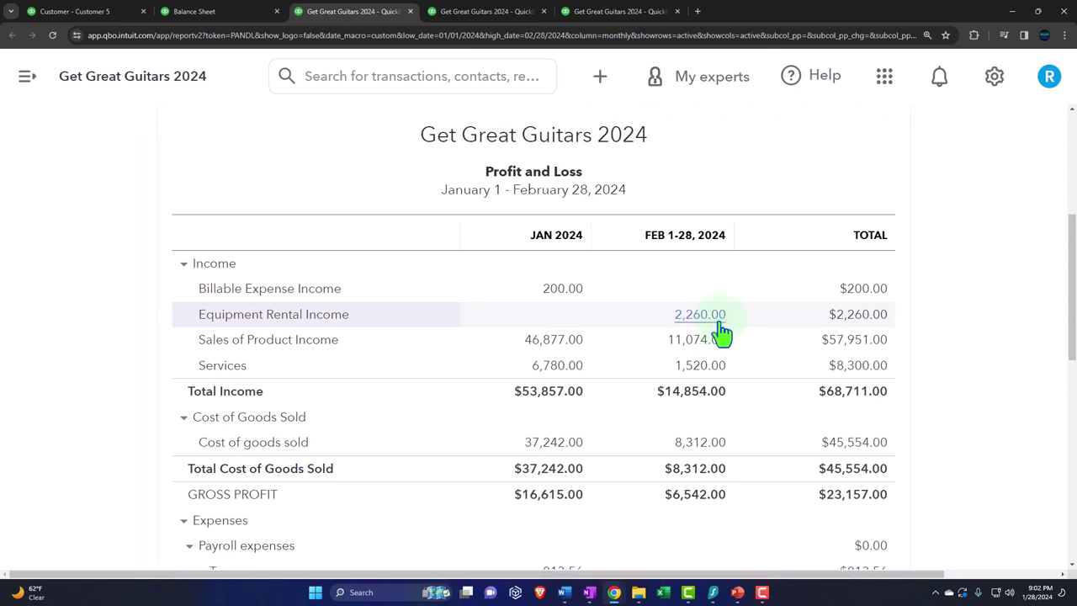
{"action": "left_click", "coordinate": [603, 11]}
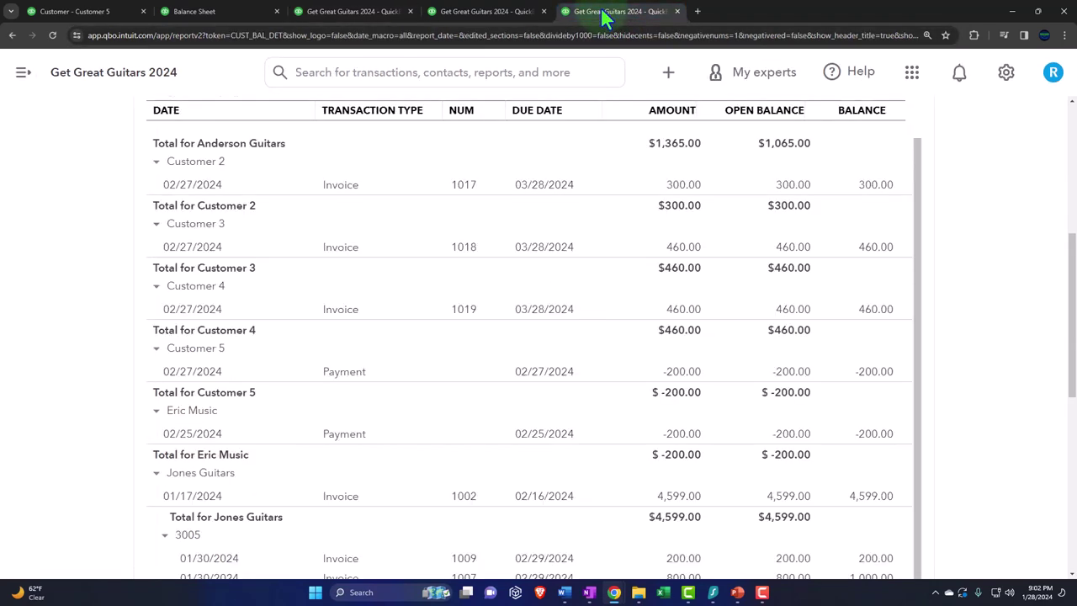
Rerun the Customer Balance Detail report with current data.
{"action": "scroll", "coordinate": [685, 288], "scroll_direction": "up", "scroll_amount": 3}
{"action": "scroll", "coordinate": [685, 288], "scroll_direction": "up", "scroll_amount": 2}
{"action": "scroll", "coordinate": [469, 320], "scroll_direction": "down", "scroll_amount": 4}
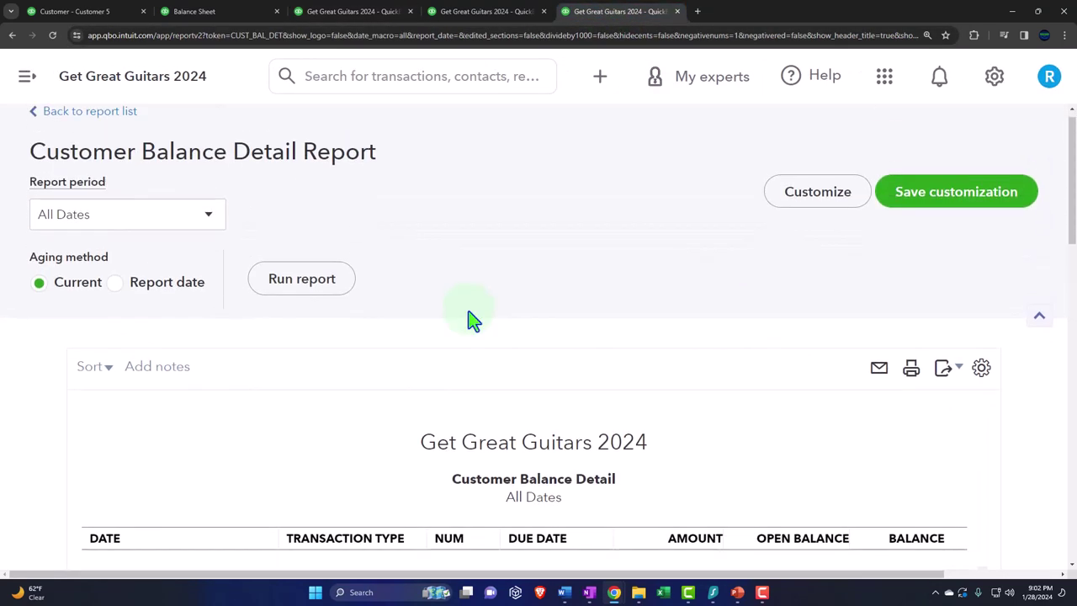
{"action": "scroll", "coordinate": [543, 421], "scroll_direction": "up", "scroll_amount": 3}
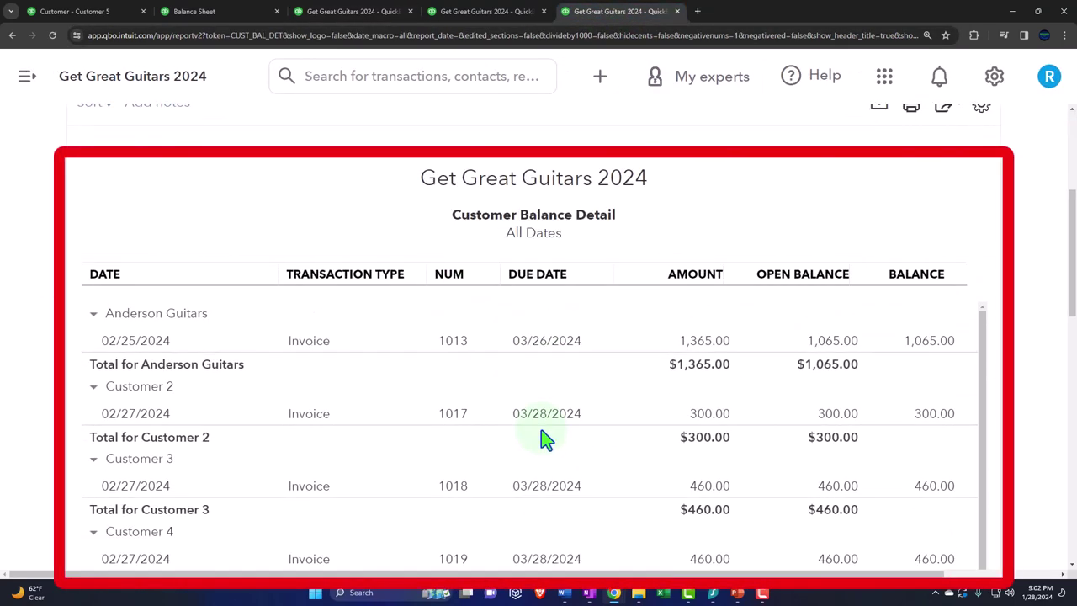
{"action": "scroll", "coordinate": [63, 422], "scroll_direction": "down", "scroll_amount": 4}
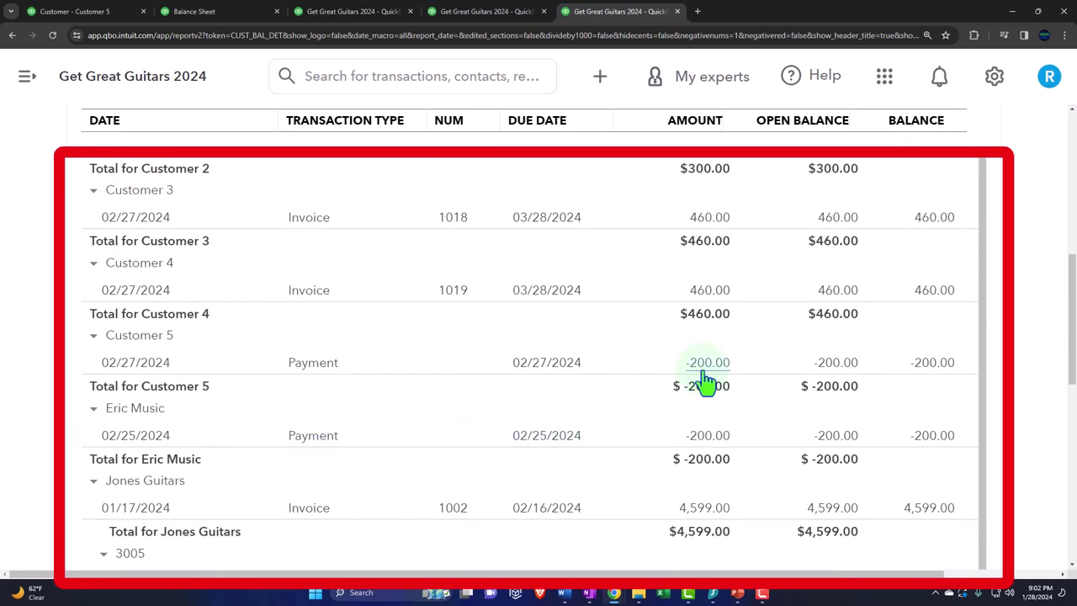
{"action": "scroll", "coordinate": [705, 383], "scroll_direction": "up", "scroll_amount": 8}
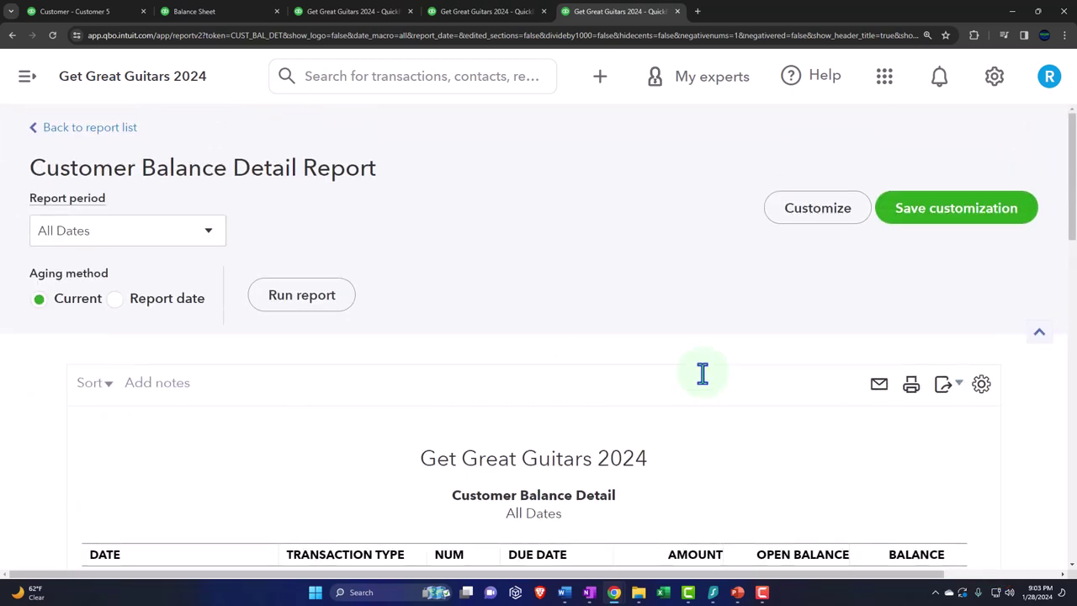
{"action": "scroll", "coordinate": [106, 398], "scroll_direction": "down", "scroll_amount": 5}
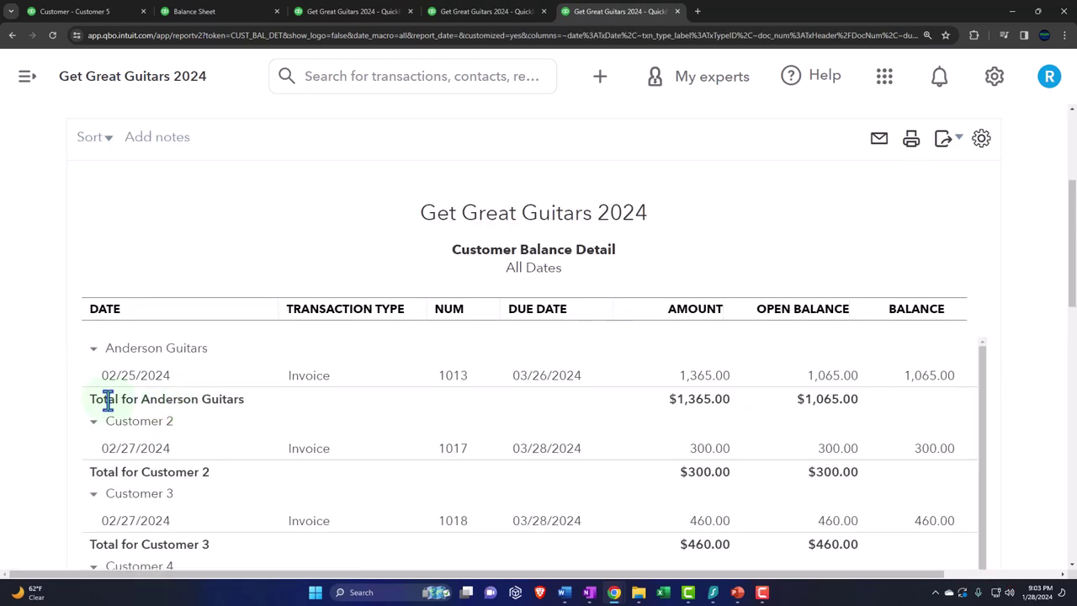
{"action": "scroll", "coordinate": [73, 421], "scroll_direction": "down", "scroll_amount": 4}
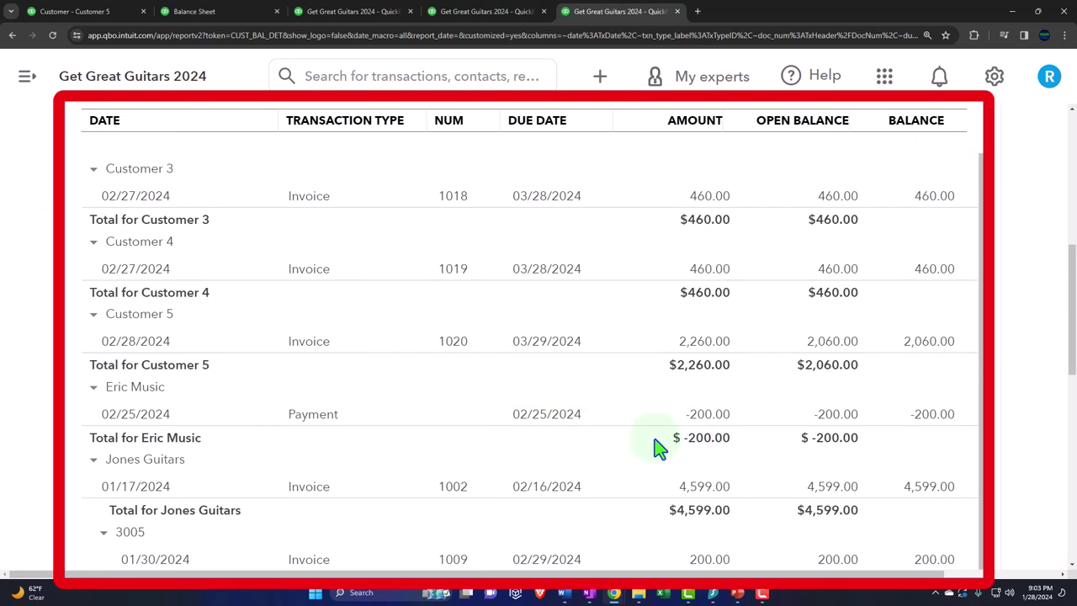
{"action": "scroll", "coordinate": [601, 476], "scroll_direction": "up", "scroll_amount": 1}
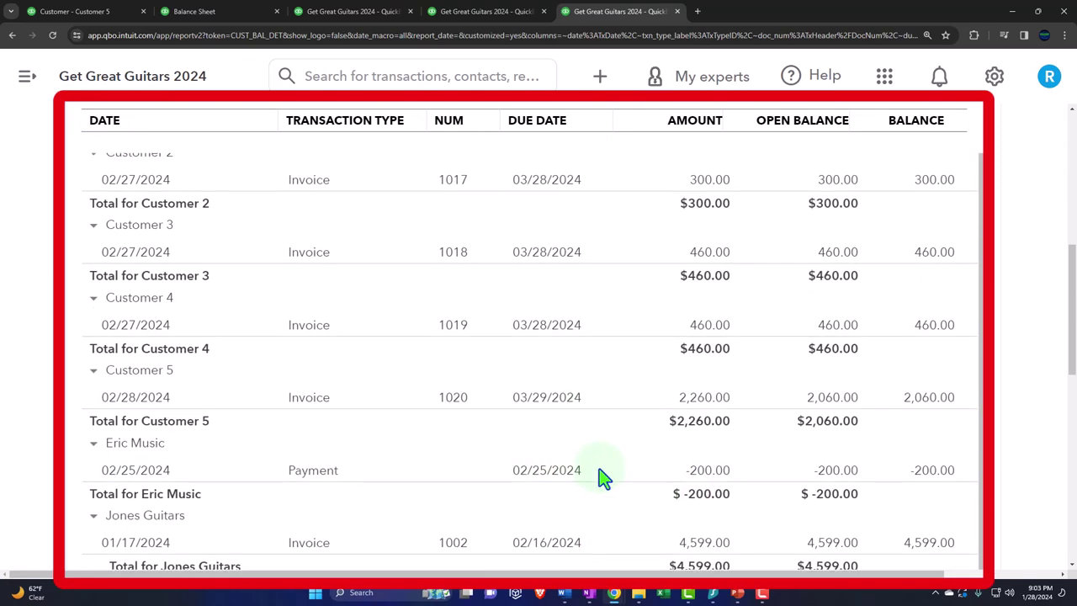
{"action": "scroll", "coordinate": [202, 435], "scroll_direction": "up", "scroll_amount": 5}
{"action": "left_click", "coordinate": [305, 284]}
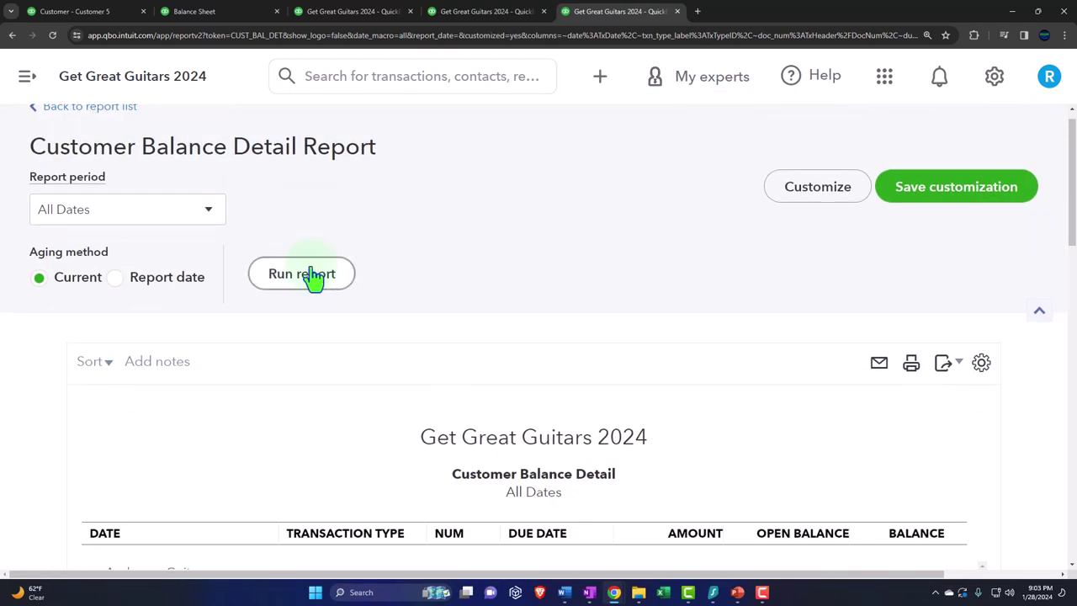
Check Customer 5's invoice 1020 with 2,060.00 open, then return to the Balance Sheet.
{"action": "scroll", "coordinate": [312, 282], "scroll_direction": "down", "scroll_amount": 3}
{"action": "scroll", "coordinate": [312, 280], "scroll_direction": "down", "scroll_amount": 3}
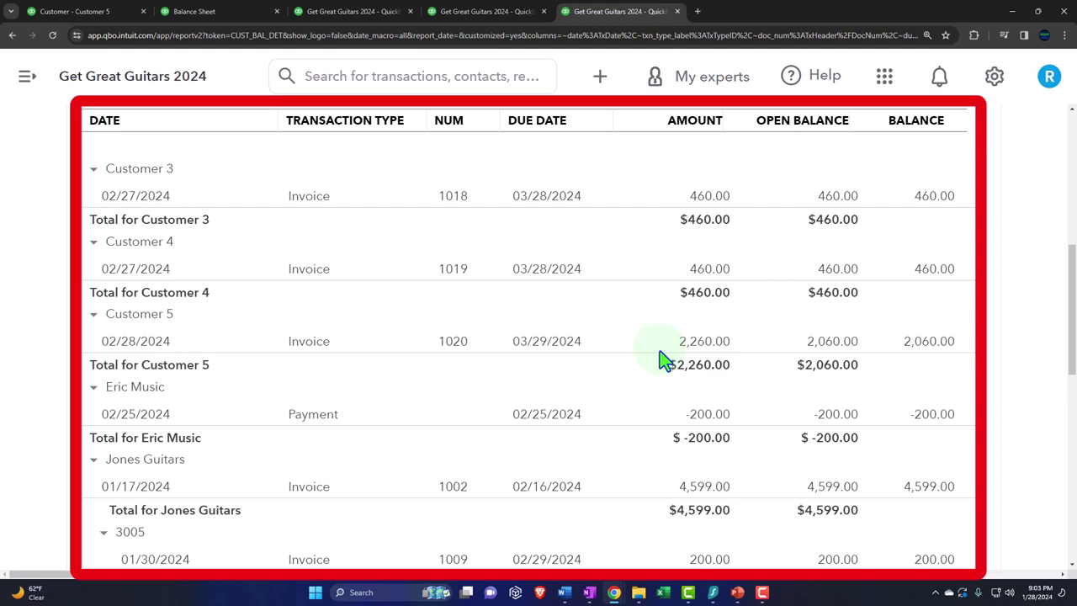
{"action": "scroll", "coordinate": [664, 360], "scroll_direction": "up", "scroll_amount": 1}
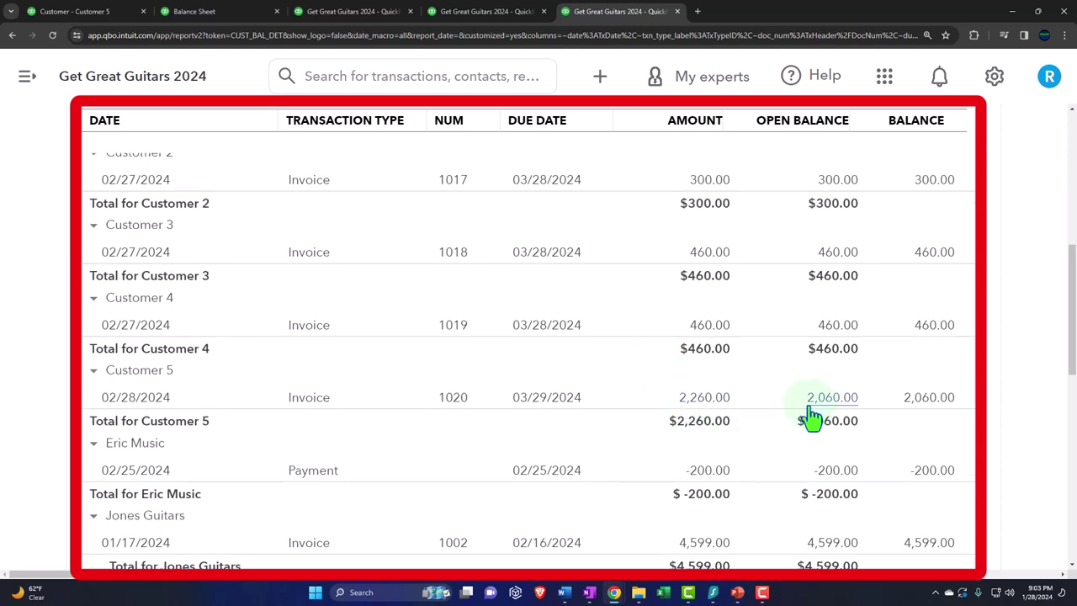
{"action": "scroll", "coordinate": [801, 425], "scroll_direction": "down", "scroll_amount": 12}
{"action": "scroll", "coordinate": [801, 503], "scroll_direction": "down", "scroll_amount": 2}
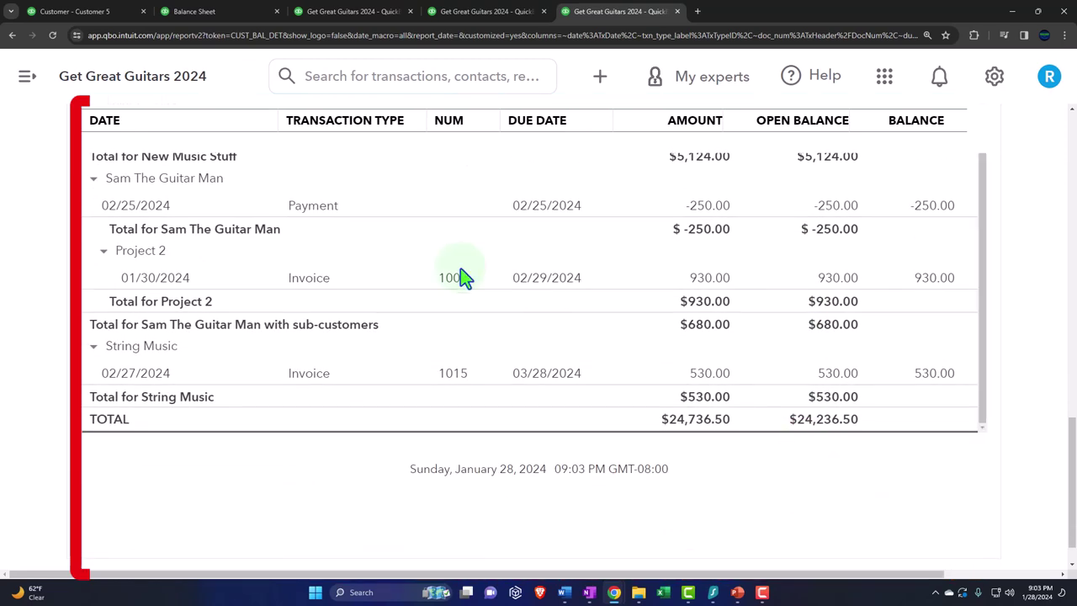
{"action": "left_click", "coordinate": [211, 17]}
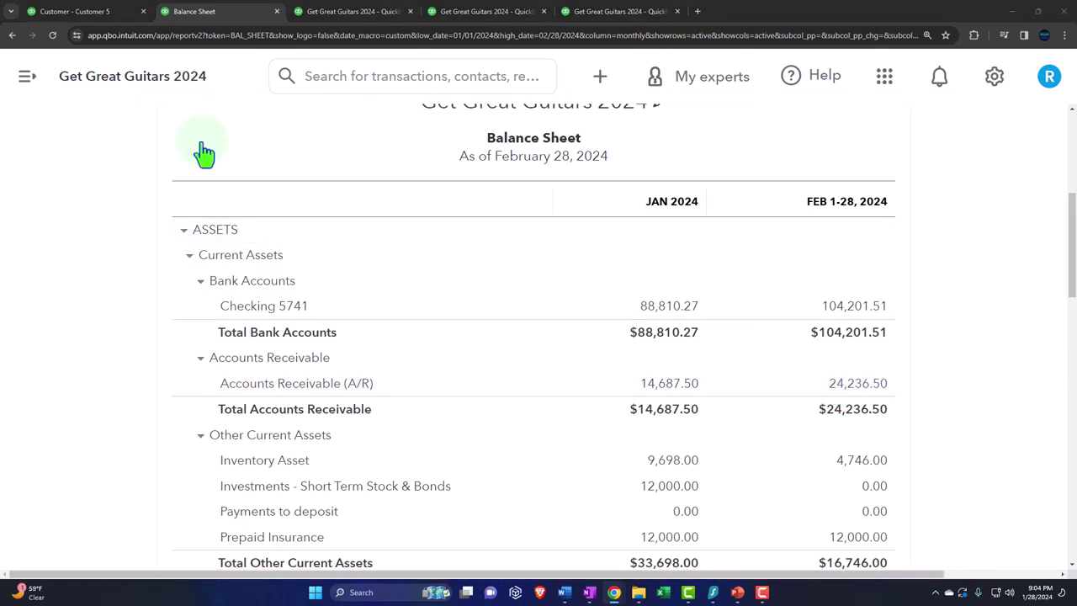
On Customer 5's page, check invoice 1020's details, then start receiving its $2,060.00 balance.
{"action": "left_click", "coordinate": [90, 10]}
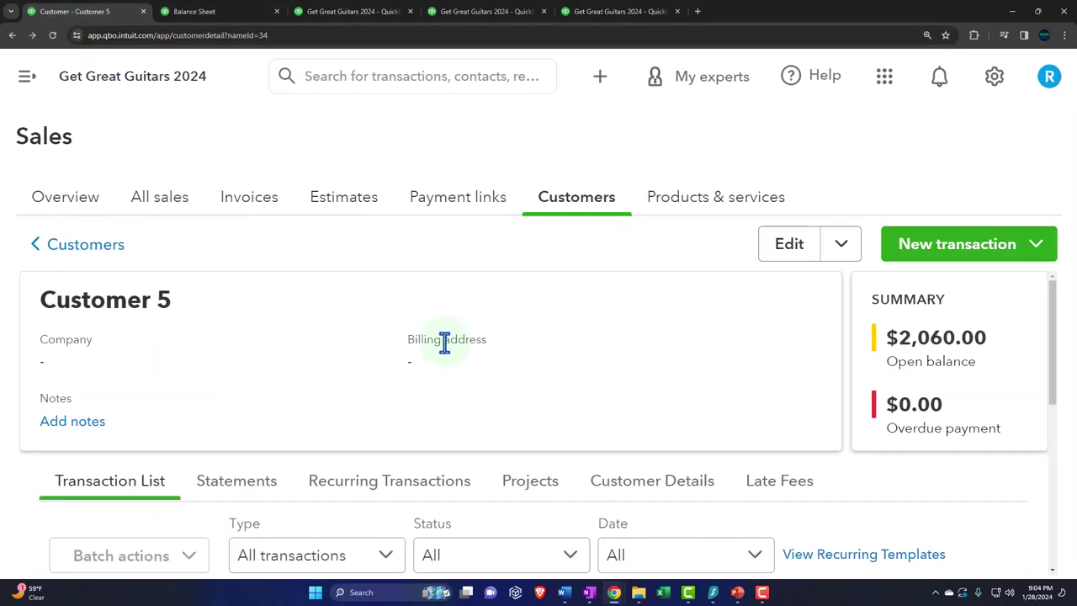
{"action": "scroll", "coordinate": [409, 339], "scroll_direction": "down", "scroll_amount": 2}
{"action": "key", "text": "ctrl+minus"}
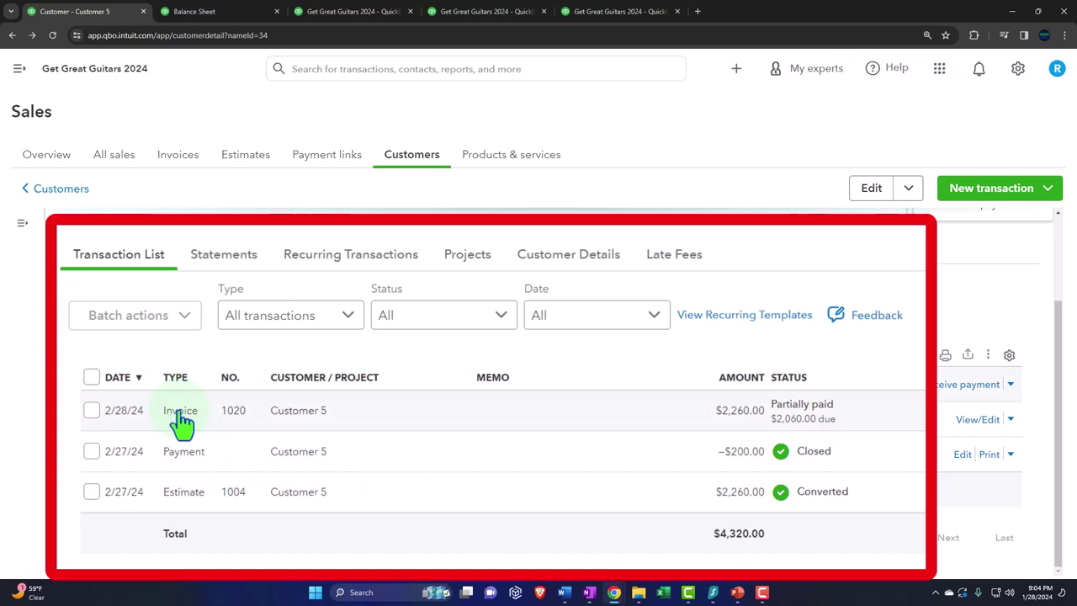
{"action": "left_click", "coordinate": [791, 387]}
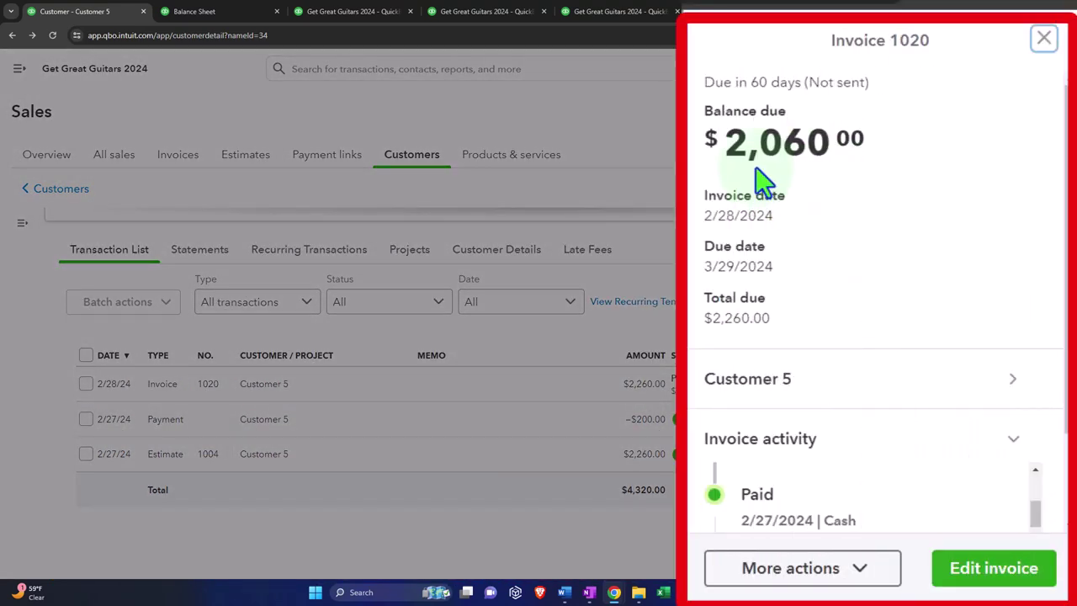
{"action": "left_click", "coordinate": [1043, 40]}
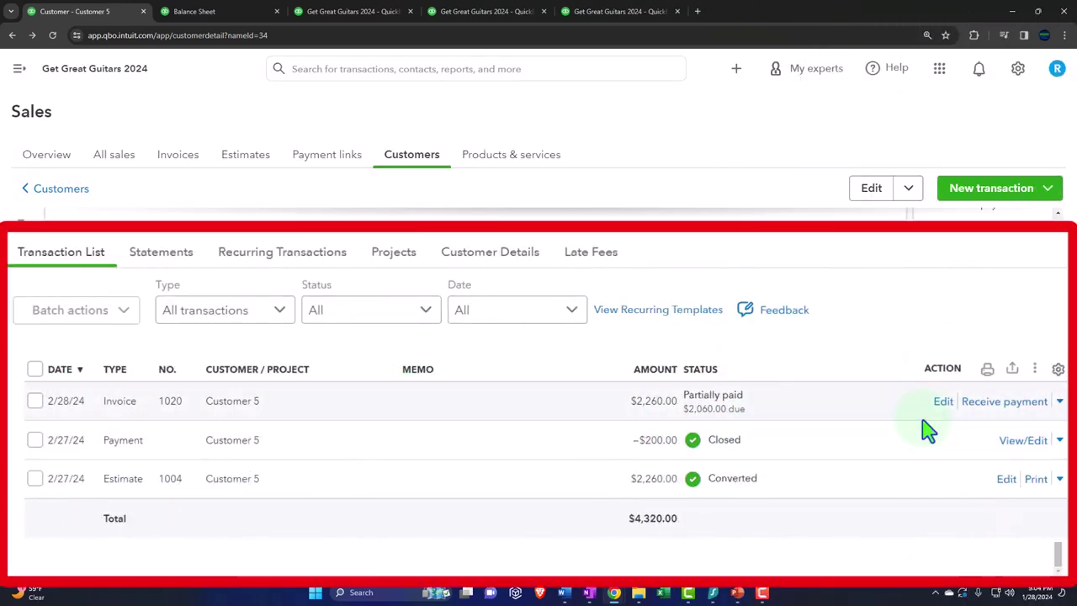
{"action": "left_click", "coordinate": [982, 402]}
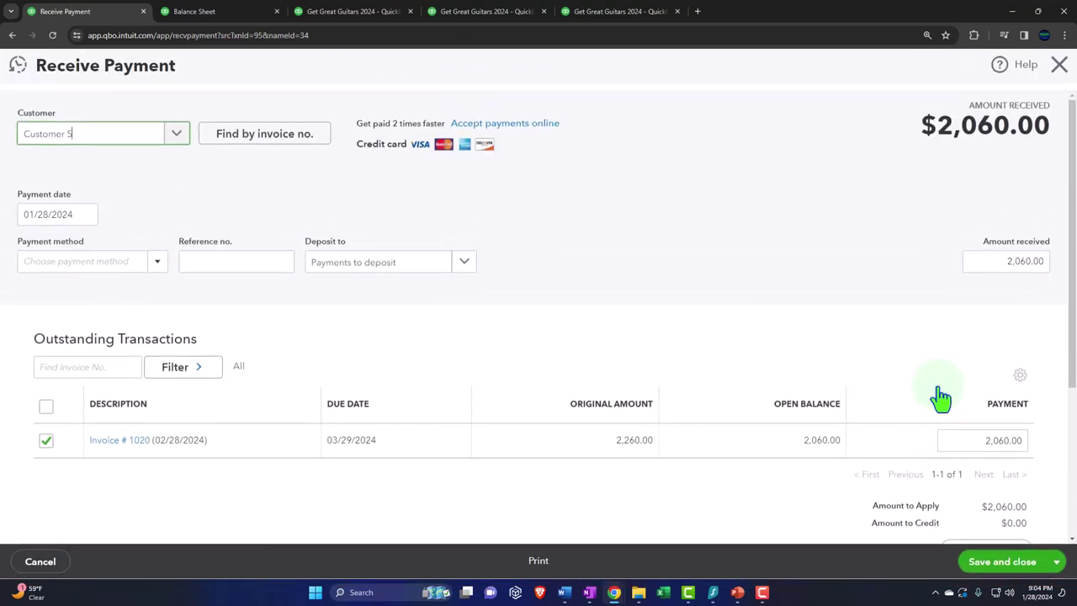
Set the payment method to Cash and keep Payments to deposit as the deposit account.
{"action": "left_click", "coordinate": [159, 262]}
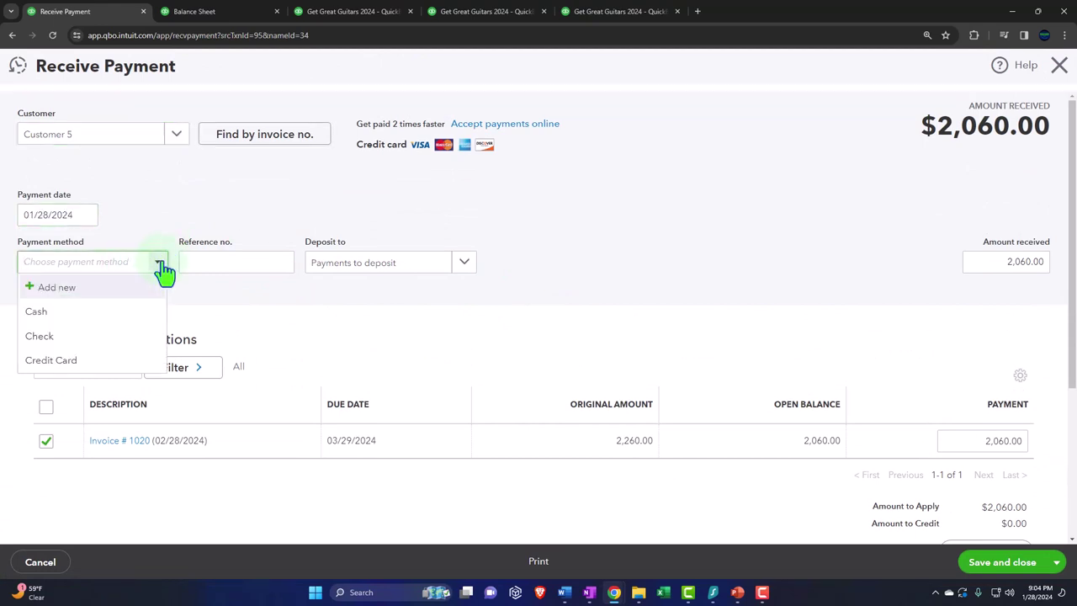
{"action": "left_click", "coordinate": [91, 313]}
{"action": "key", "text": "Tab"}
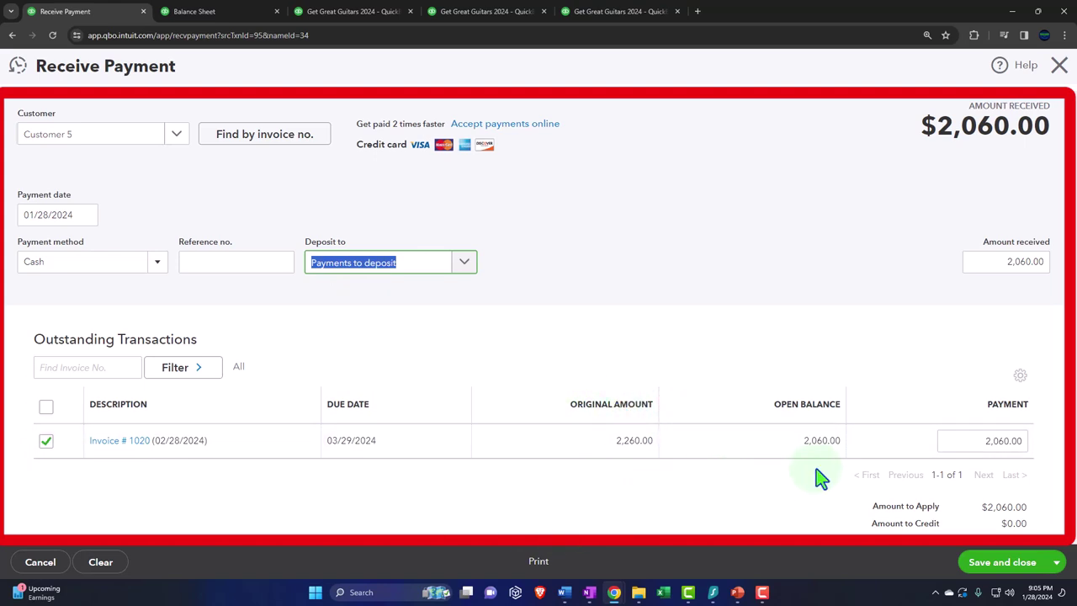
{"action": "scroll", "coordinate": [891, 446], "scroll_direction": "down", "scroll_amount": 2}
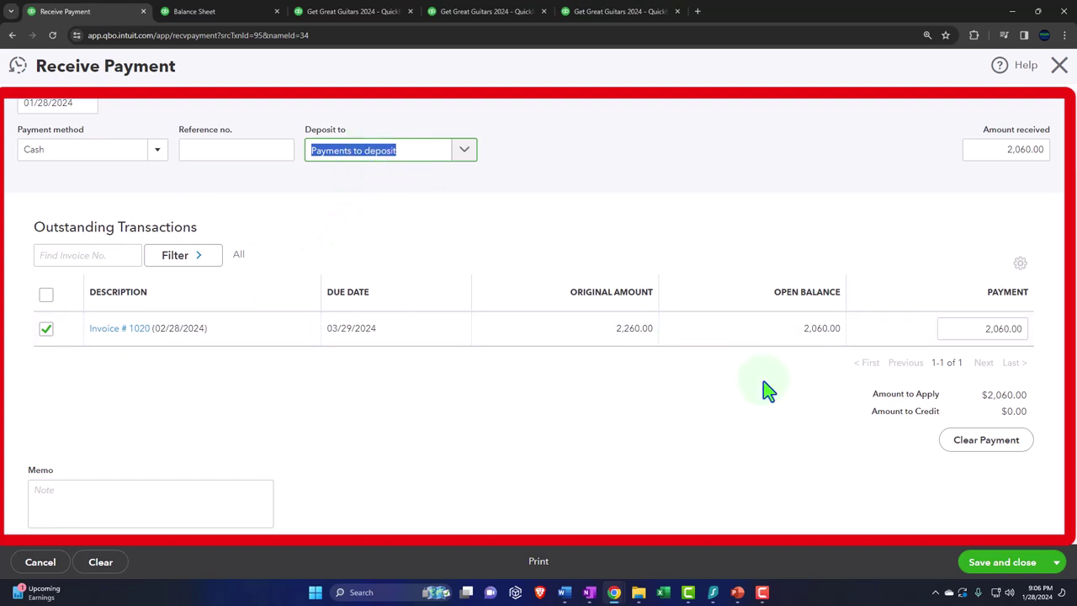
Save the $2,060 payment and confirm invoice 1020 now shows as Paid in its details panel.
{"action": "left_click", "coordinate": [986, 563]}
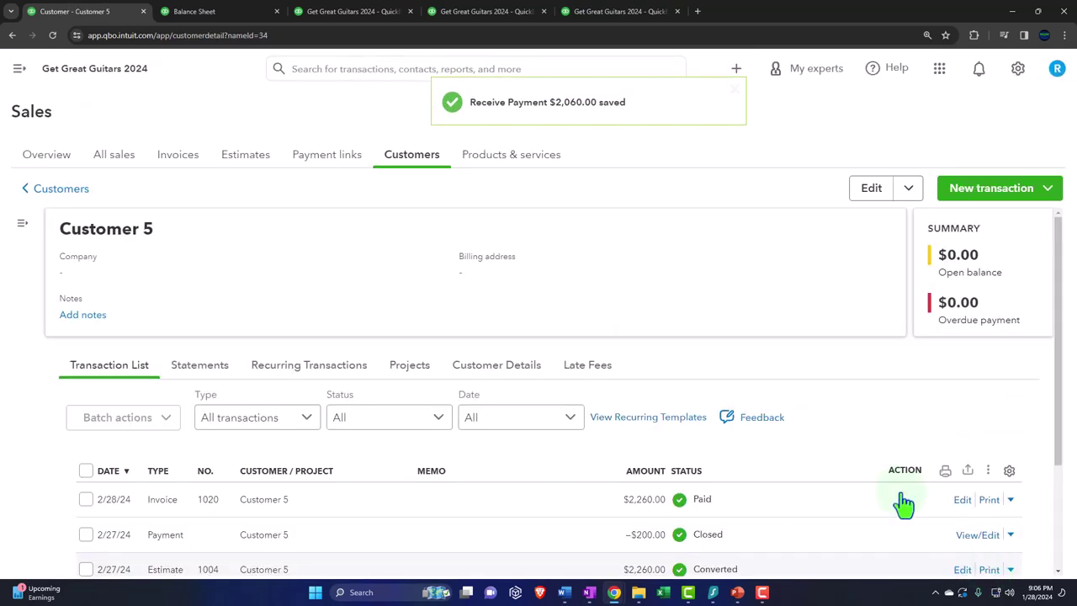
{"action": "scroll", "coordinate": [836, 462], "scroll_direction": "down", "scroll_amount": 3}
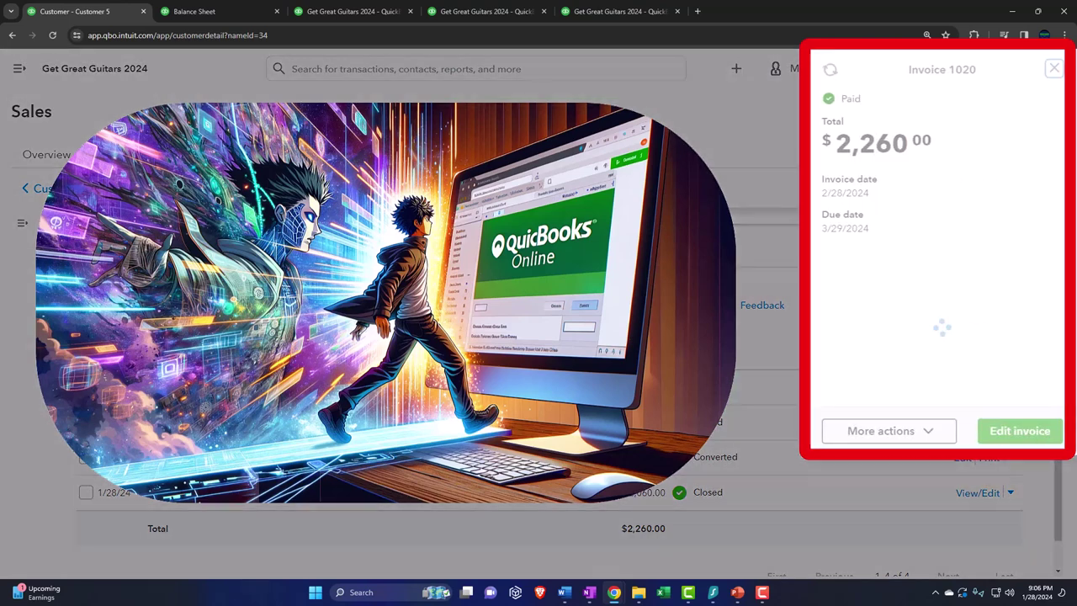
{"action": "scroll", "coordinate": [874, 320], "scroll_direction": "down", "scroll_amount": 1}
{"action": "scroll", "coordinate": [878, 319], "scroll_direction": "down", "scroll_amount": 2}
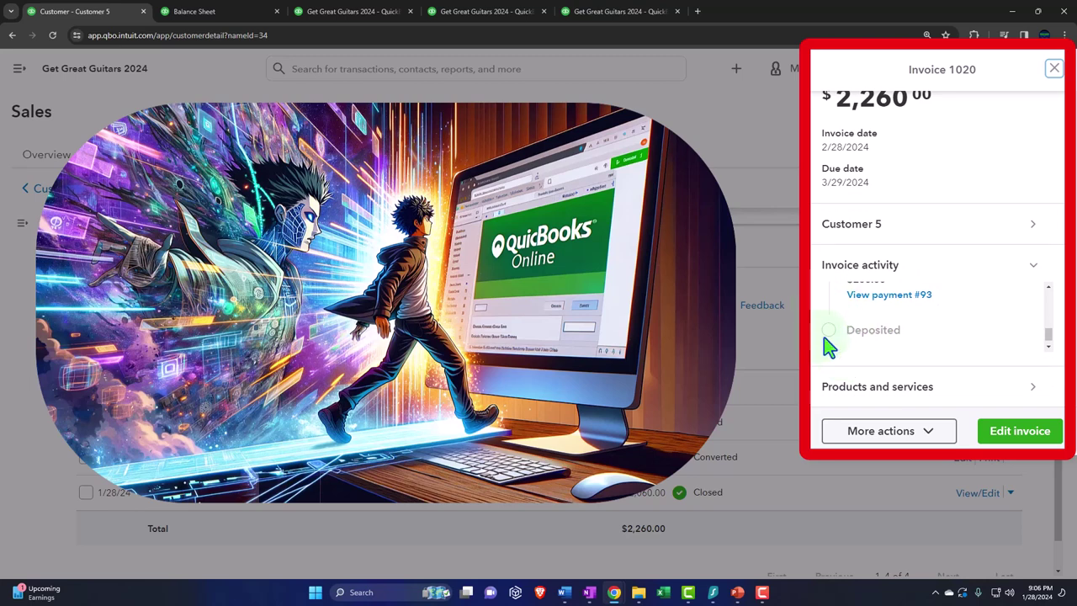
{"action": "left_click", "coordinate": [1052, 69]}
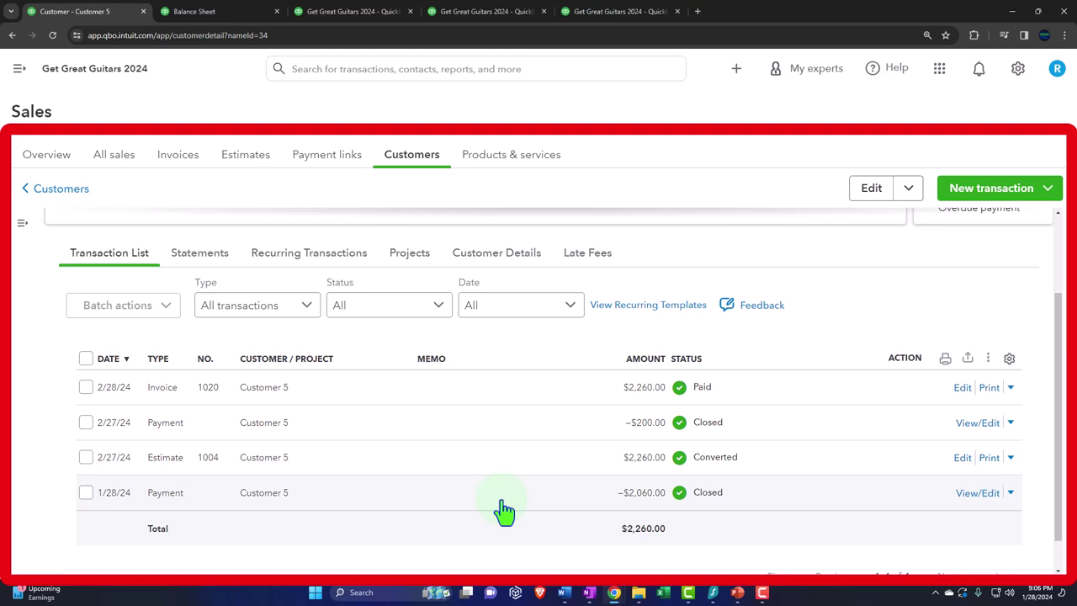
Rerun the Balance Sheet so it picks up the new $2,060 payment.
{"action": "left_click", "coordinate": [228, 15]}
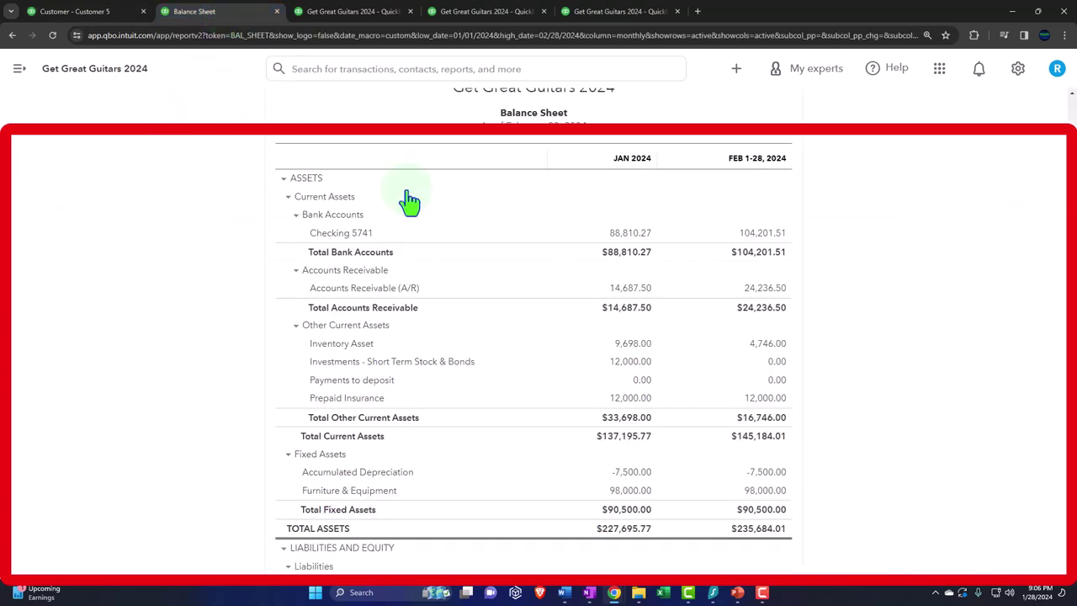
{"action": "scroll", "coordinate": [409, 202], "scroll_direction": "up", "scroll_amount": 3}
{"action": "left_click", "coordinate": [646, 200]}
{"action": "scroll", "coordinate": [661, 310], "scroll_direction": "down", "scroll_amount": 2}
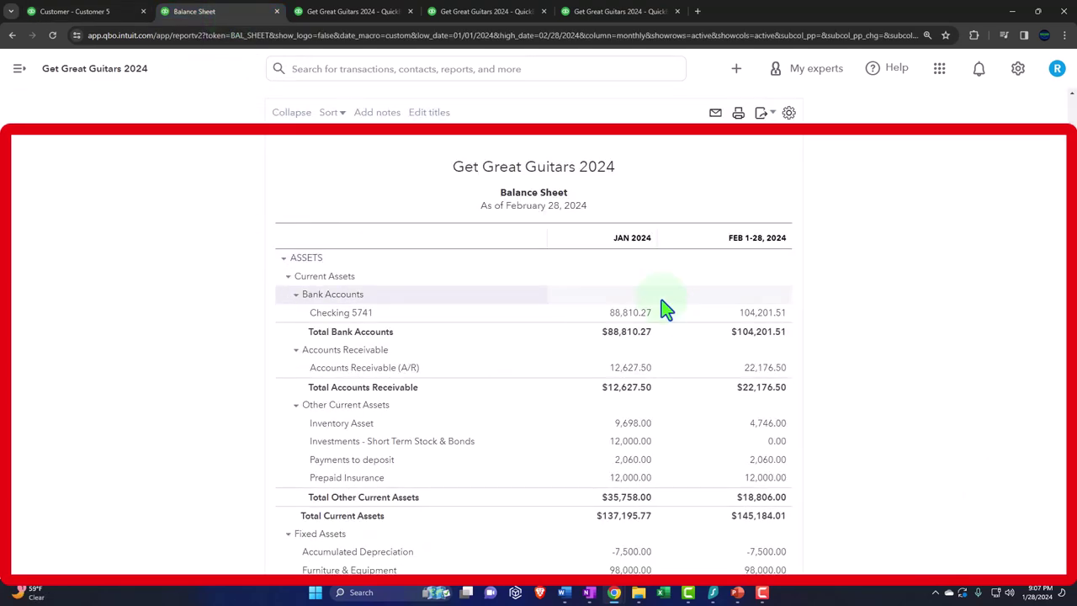
{"action": "scroll", "coordinate": [658, 311], "scroll_direction": "down", "scroll_amount": 1}
{"action": "key", "text": "ctrl+plus"}
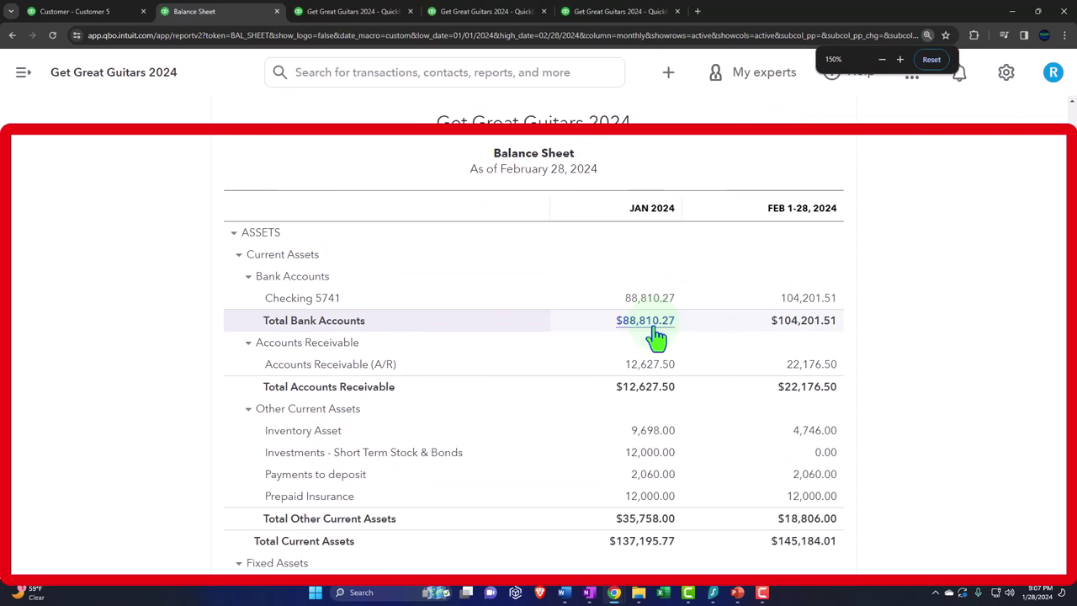
Review the Accounts Receivable detail behind the balance, then return to Customer 5's page.
{"action": "left_click", "coordinate": [814, 369]}
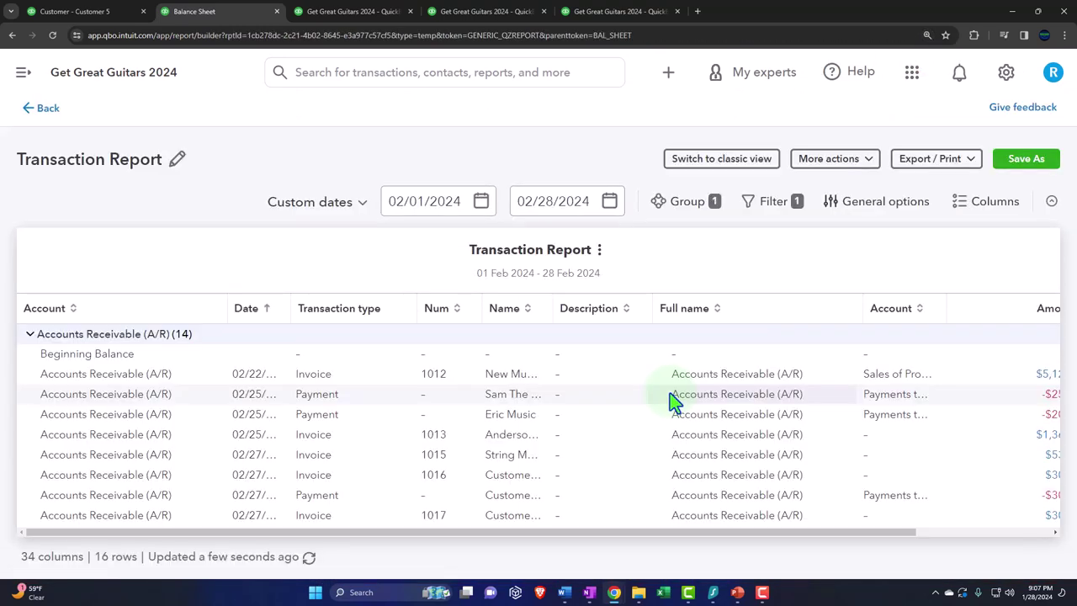
{"action": "key", "text": "ctrl+minus"}
{"action": "scroll", "coordinate": [673, 445], "scroll_direction": "down", "scroll_amount": 1}
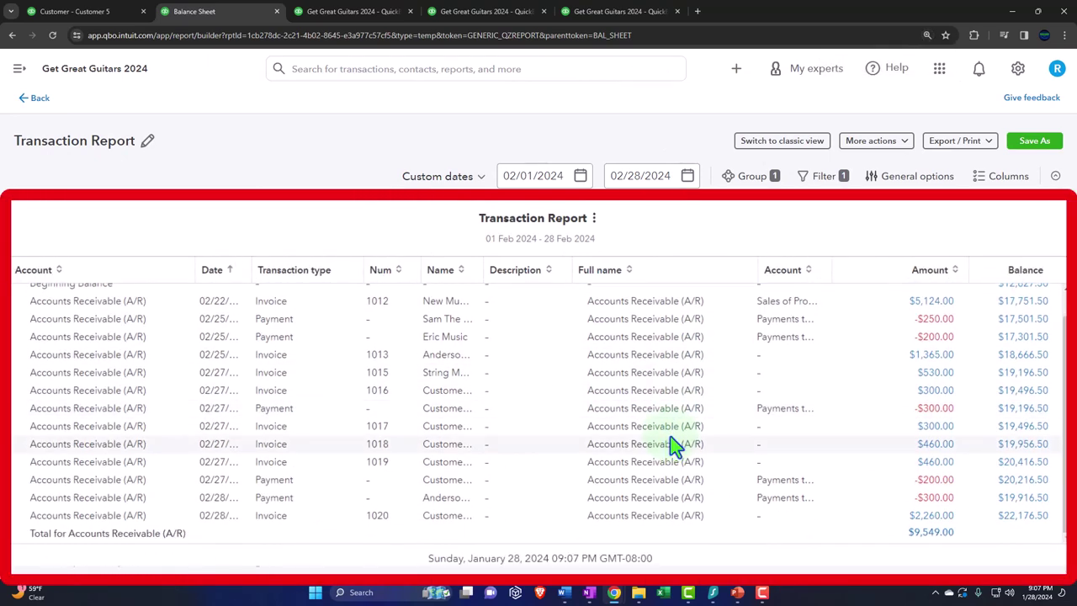
{"action": "scroll", "coordinate": [620, 493], "scroll_direction": "up", "scroll_amount": 1}
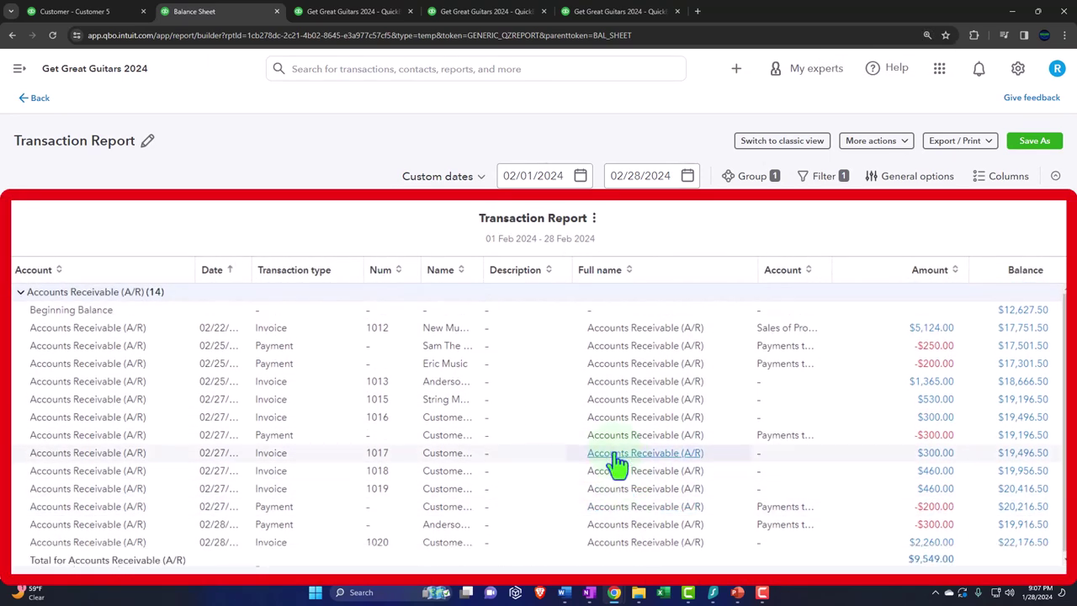
{"action": "scroll", "coordinate": [601, 441], "scroll_direction": "down", "scroll_amount": 1}
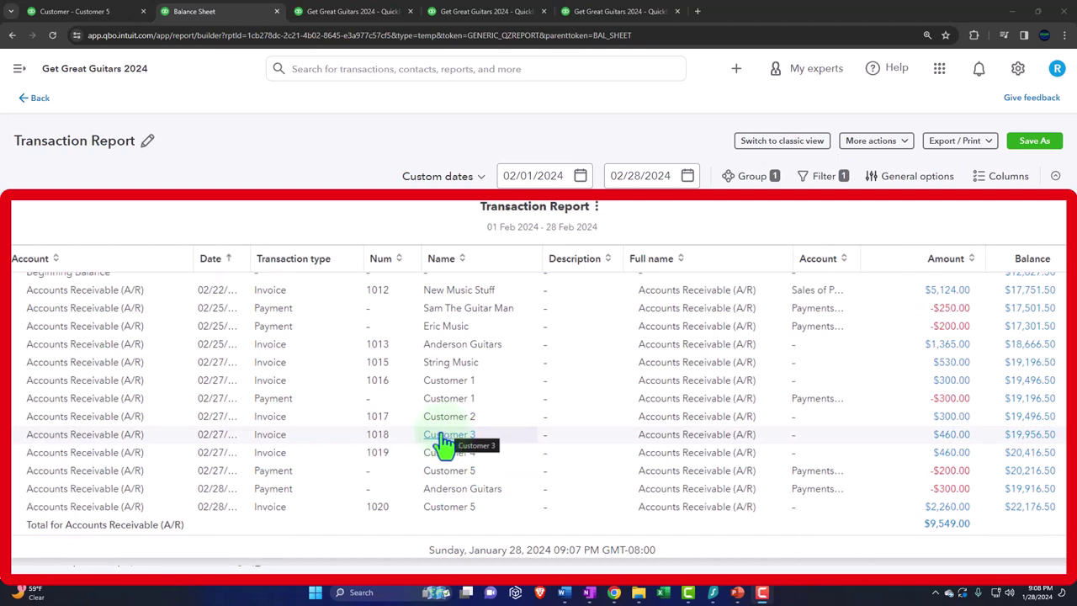
{"action": "scroll", "coordinate": [444, 446], "scroll_direction": "up", "scroll_amount": 2}
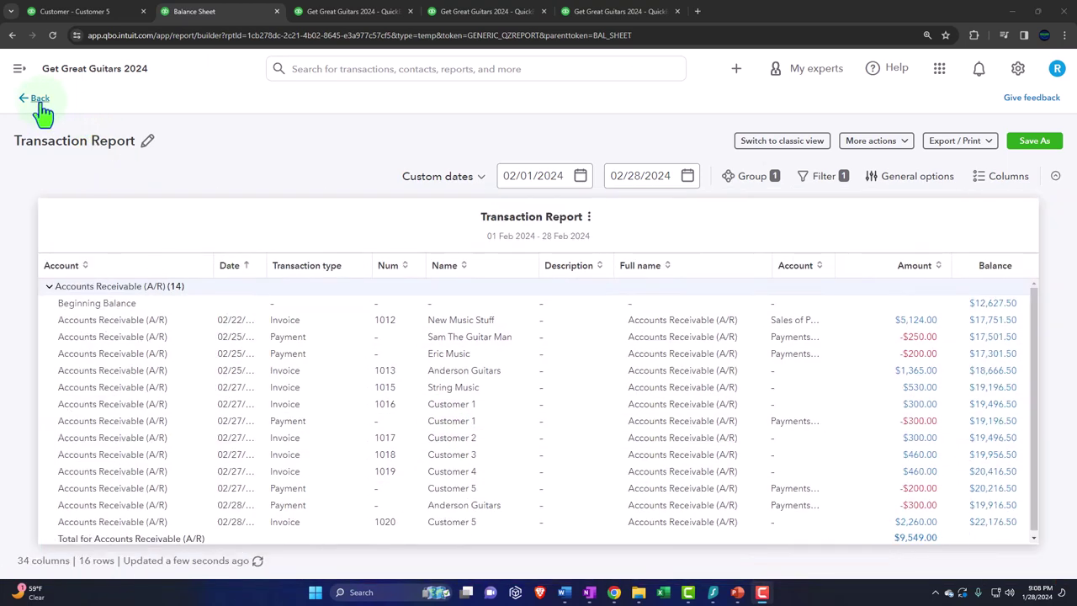
{"action": "left_click", "coordinate": [39, 102]}
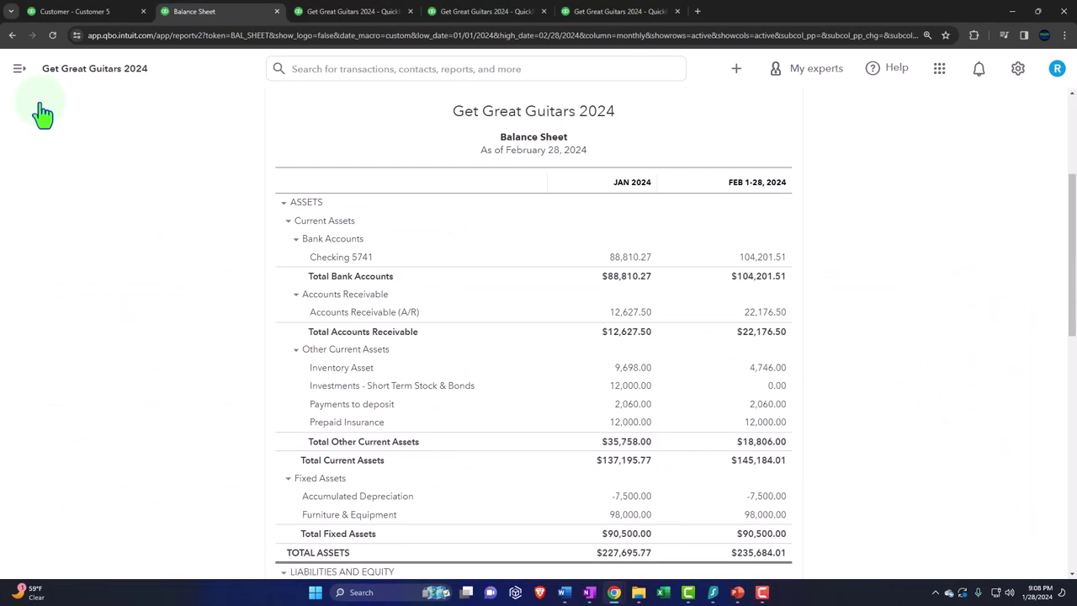
{"action": "left_click", "coordinate": [69, 12]}
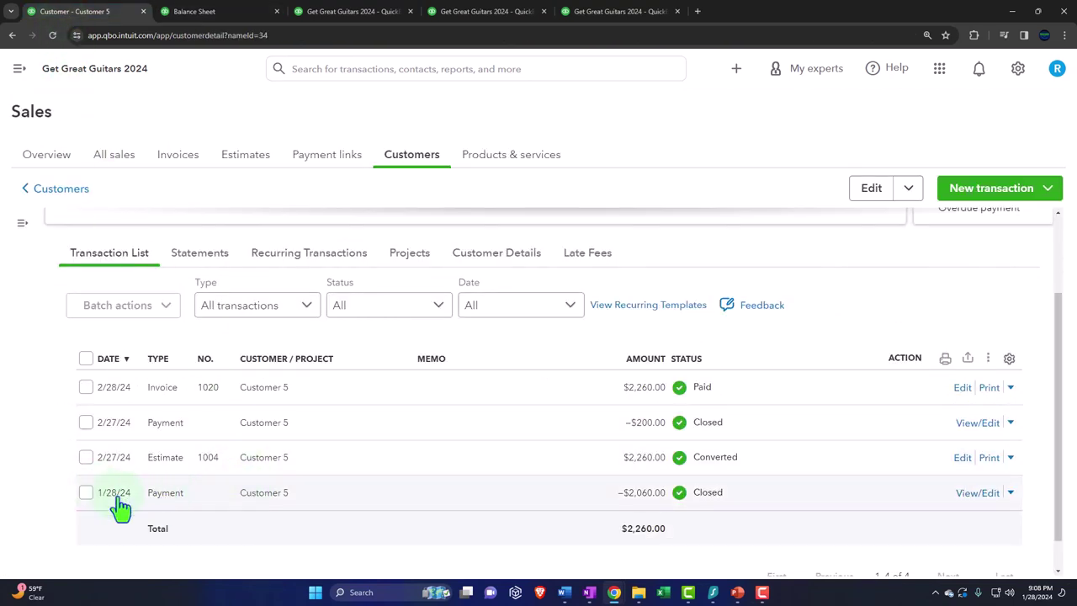
Change the $2,060 payment's date from 01/28/2024 to 02/28/2024 and save, confirming the change.
{"action": "left_click", "coordinate": [972, 496]}
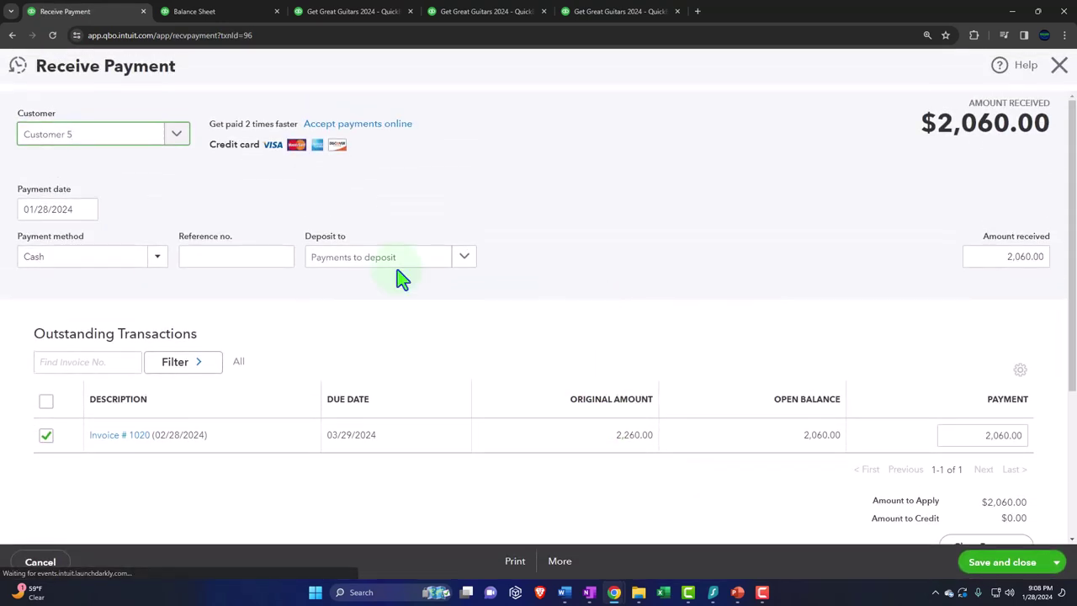
{"action": "left_click", "coordinate": [32, 210]}
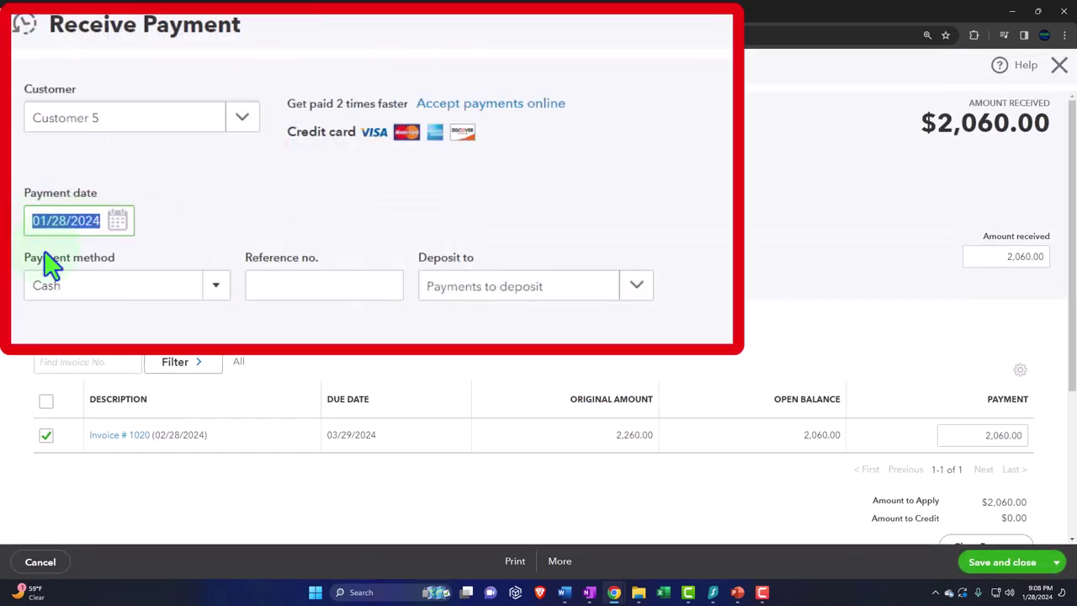
{"action": "key", "text": "Left"}
{"action": "key", "text": "BackSpace"}
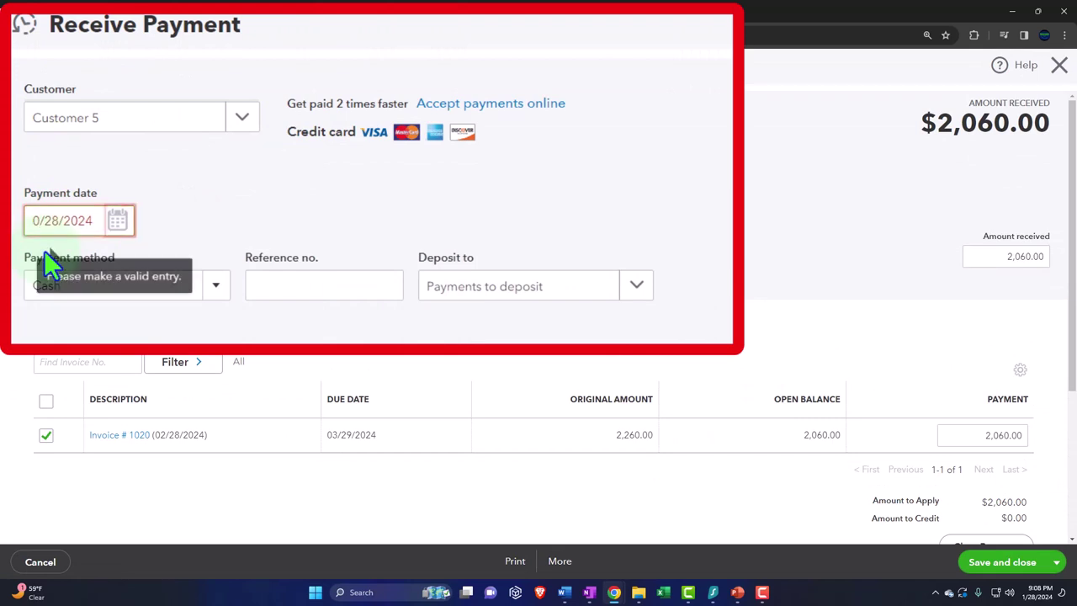
{"action": "type", "text": "2"}
{"action": "left_click", "coordinate": [477, 241]}
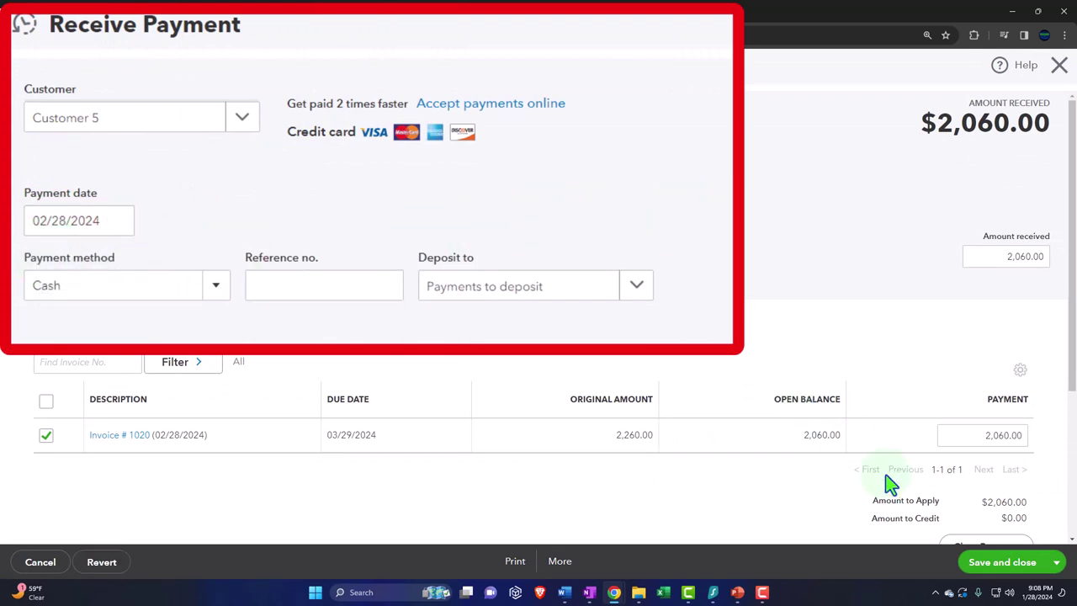
{"action": "left_click", "coordinate": [1002, 562]}
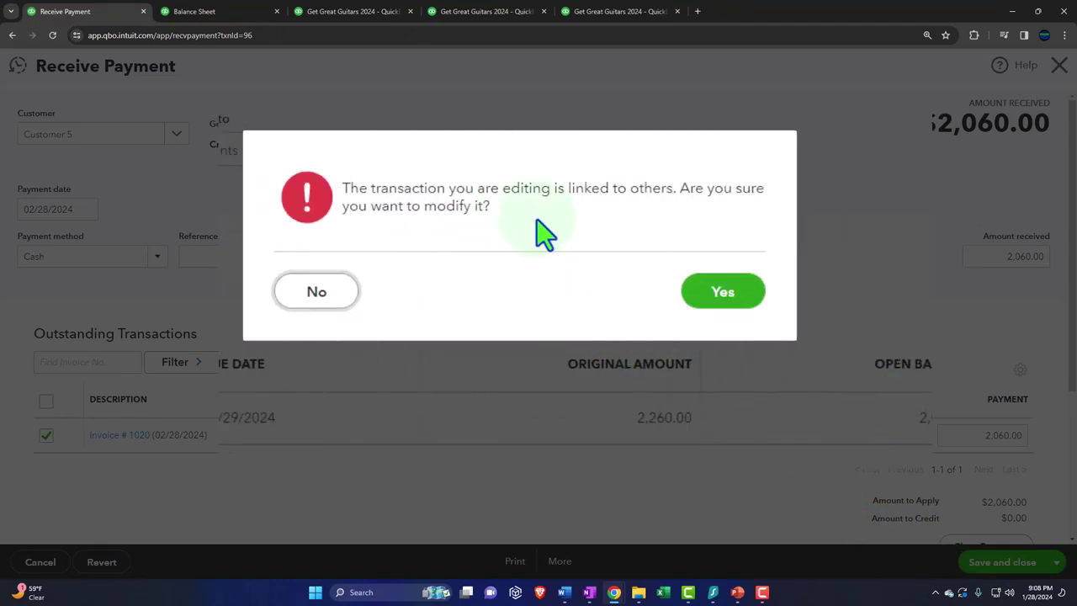
{"action": "left_click", "coordinate": [672, 352]}
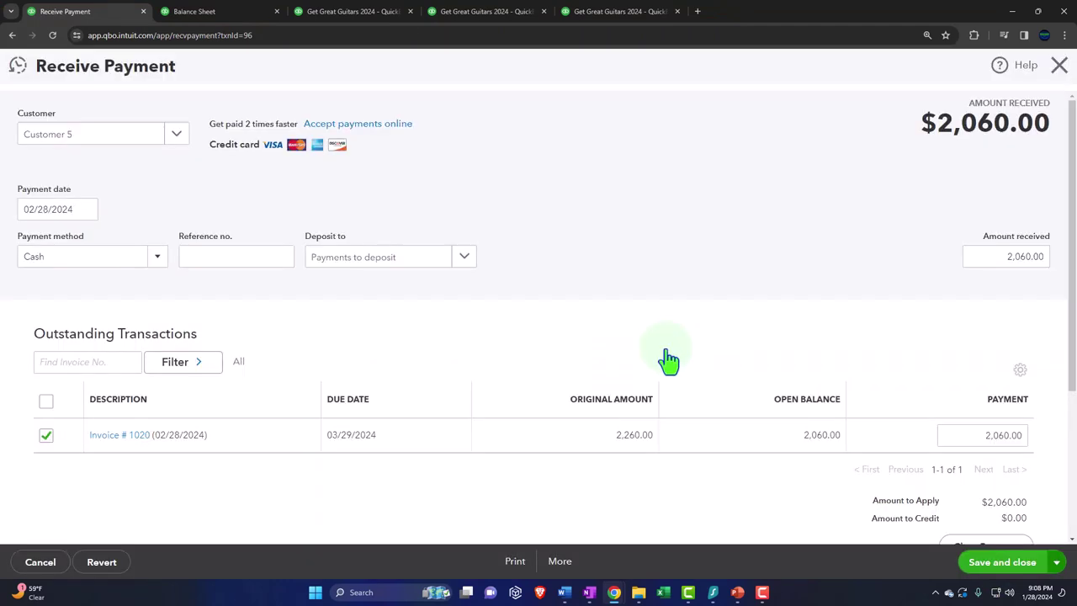
Review the transactions behind February's 22,176.50 Accounts Receivable on the Balance Sheet.
{"action": "left_click", "coordinate": [247, 12]}
{"action": "scroll", "coordinate": [474, 233], "scroll_direction": "up", "scroll_amount": 2}
{"action": "scroll", "coordinate": [671, 308], "scroll_direction": "down", "scroll_amount": 2}
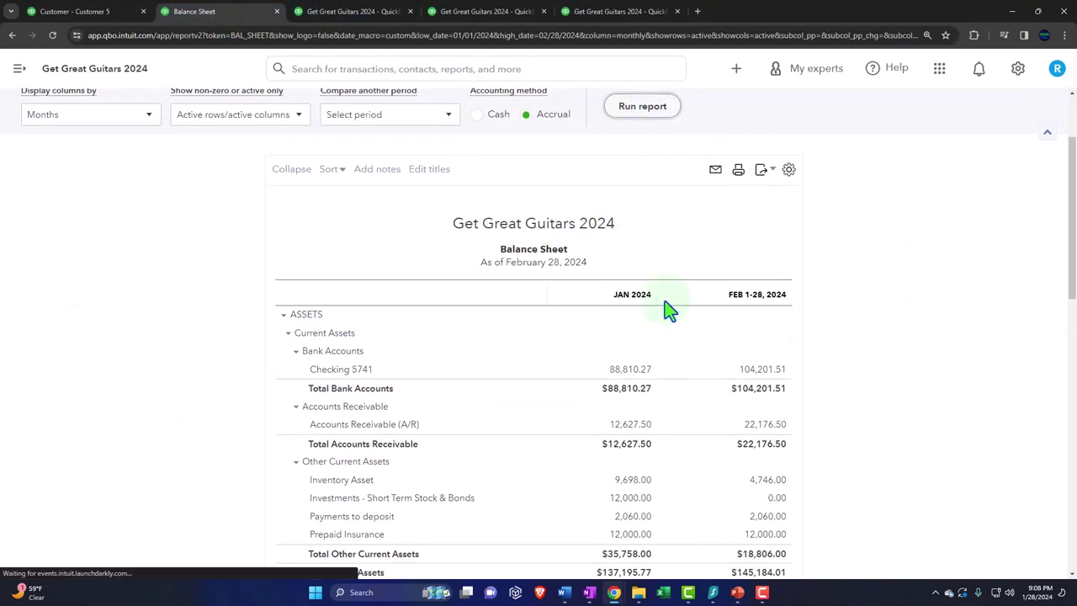
{"action": "key", "text": "ctrl+plus"}
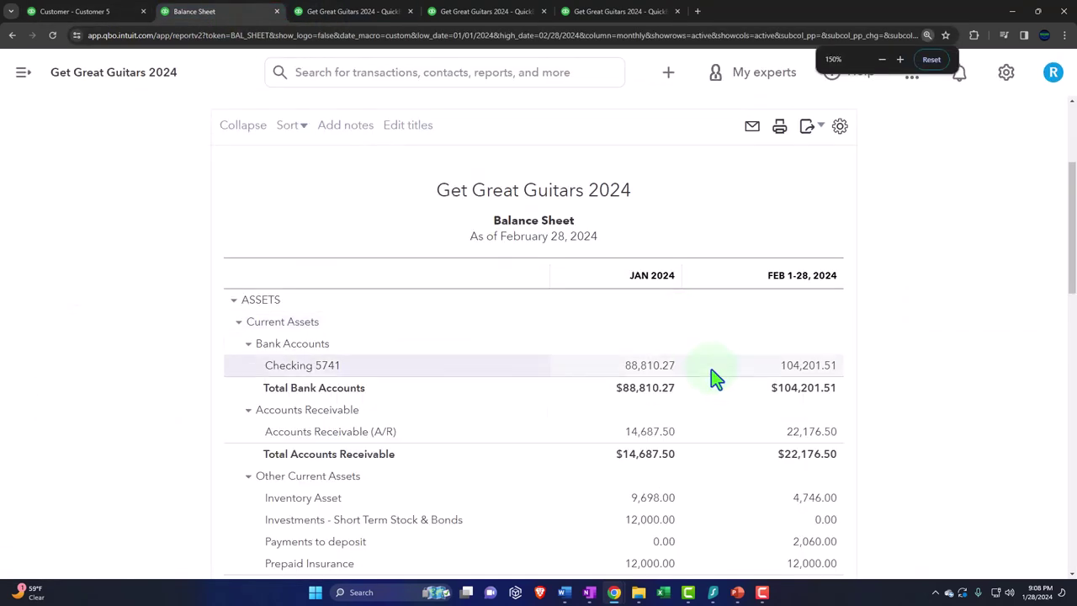
{"action": "left_click", "coordinate": [806, 439]}
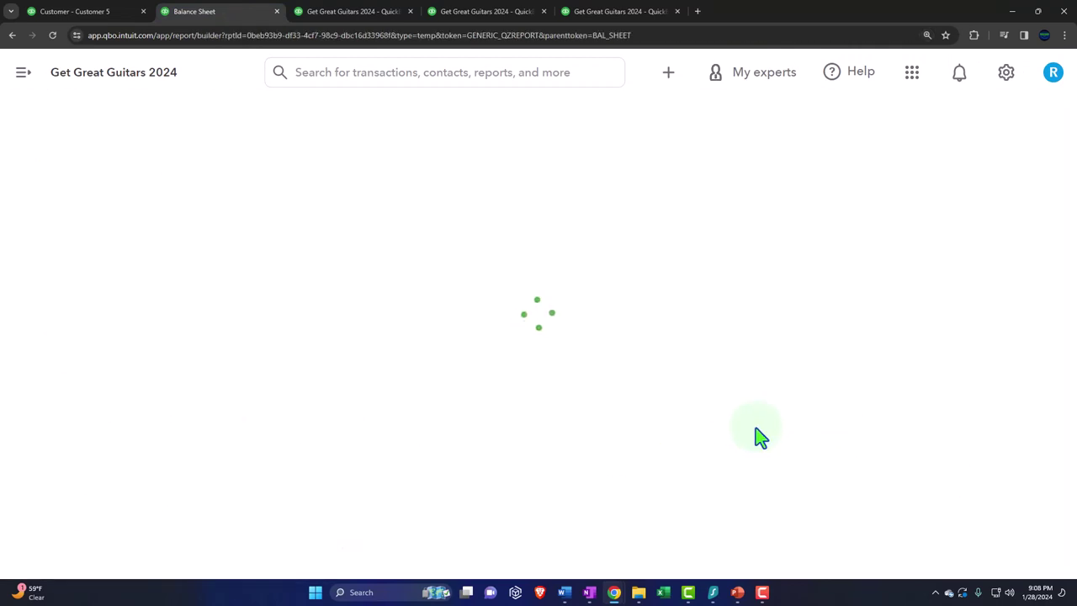
{"action": "scroll", "coordinate": [471, 379], "scroll_direction": "down", "scroll_amount": 3}
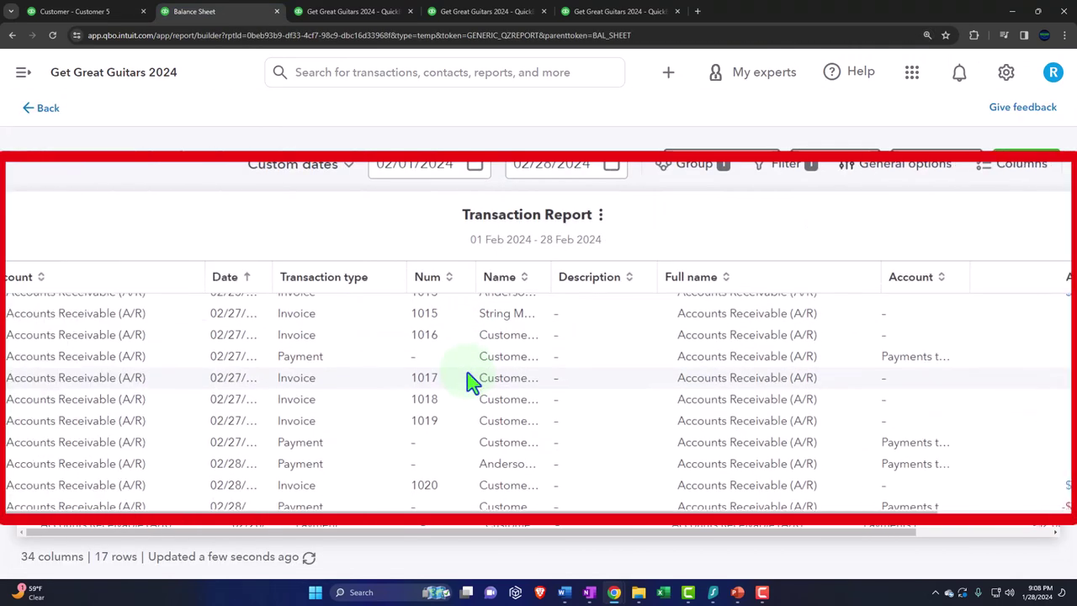
{"action": "key", "text": "ctrl+minus"}
{"action": "scroll", "coordinate": [471, 379], "scroll_direction": "down", "scroll_amount": 2}
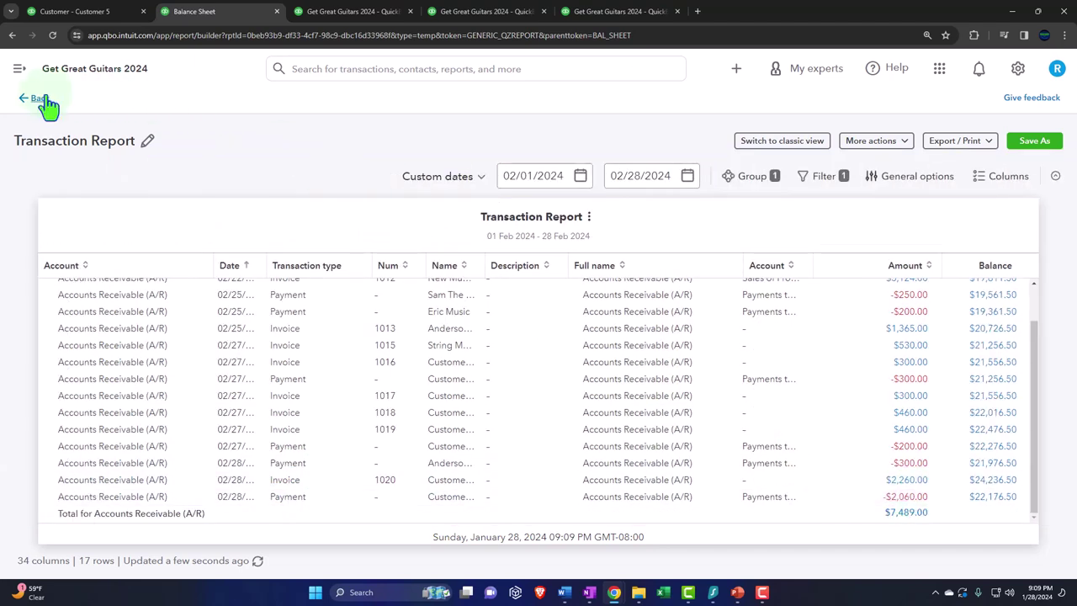
{"action": "left_click", "coordinate": [38, 99]}
Check the 2,060.00 Payments to deposit detail, then return to Customer 5's page.
{"action": "scroll", "coordinate": [277, 303], "scroll_direction": "down", "scroll_amount": 2}
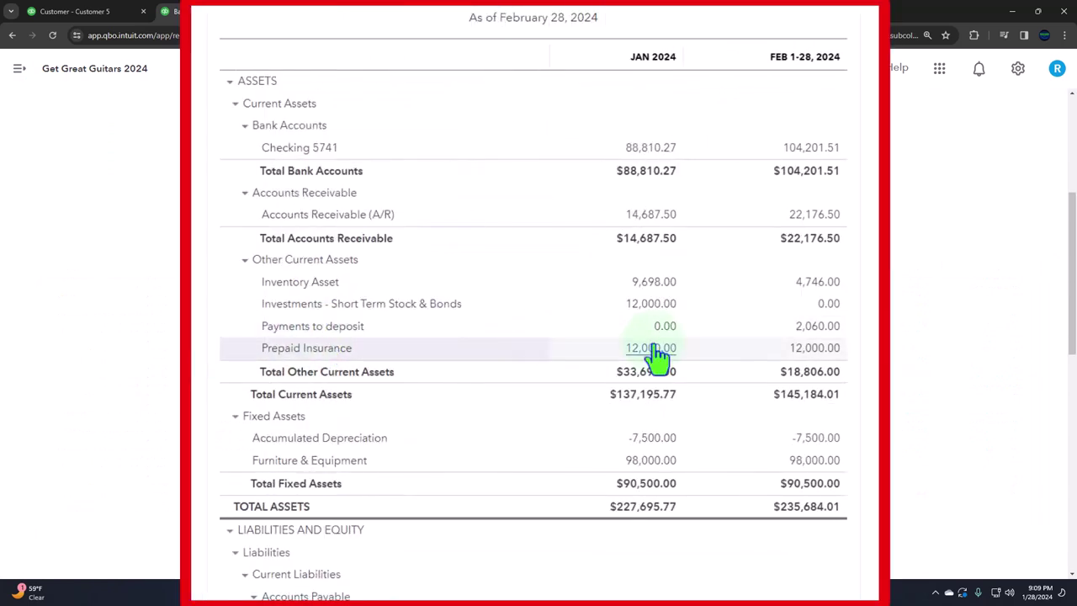
{"action": "left_click", "coordinate": [820, 333]}
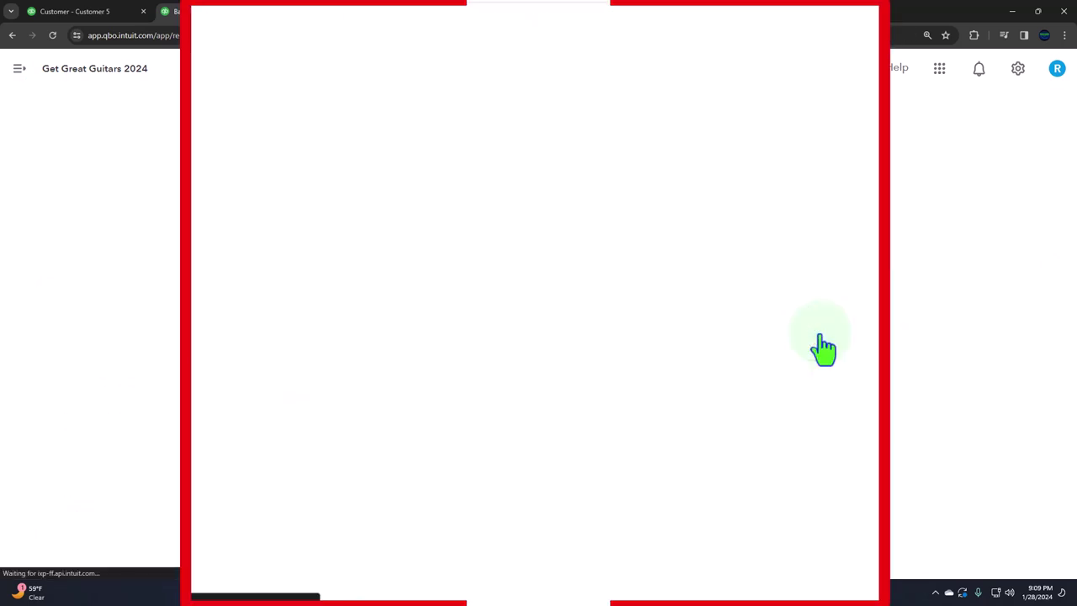
{"action": "scroll", "coordinate": [770, 362], "scroll_direction": "down", "scroll_amount": 3}
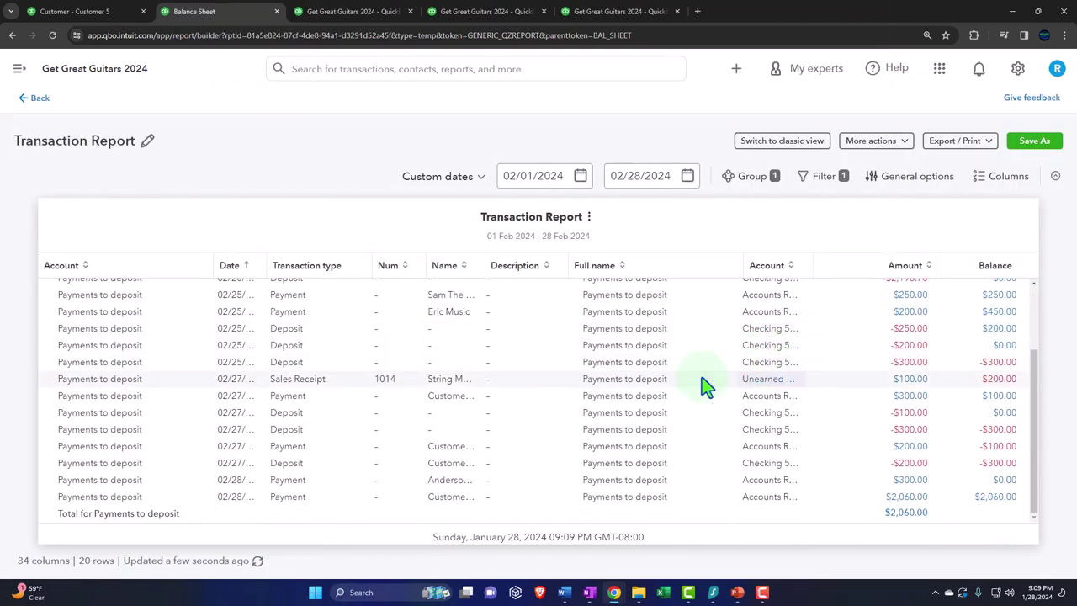
{"action": "left_click", "coordinate": [36, 101]}
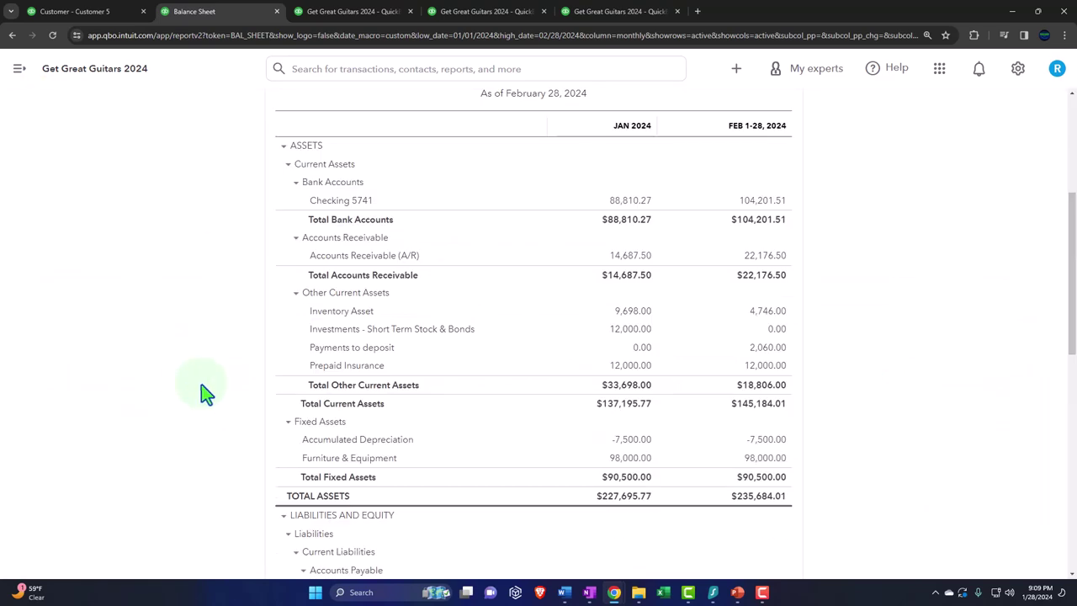
{"action": "key", "text": "ctrl+plus"}
{"action": "key", "text": "ctrl+plus"}
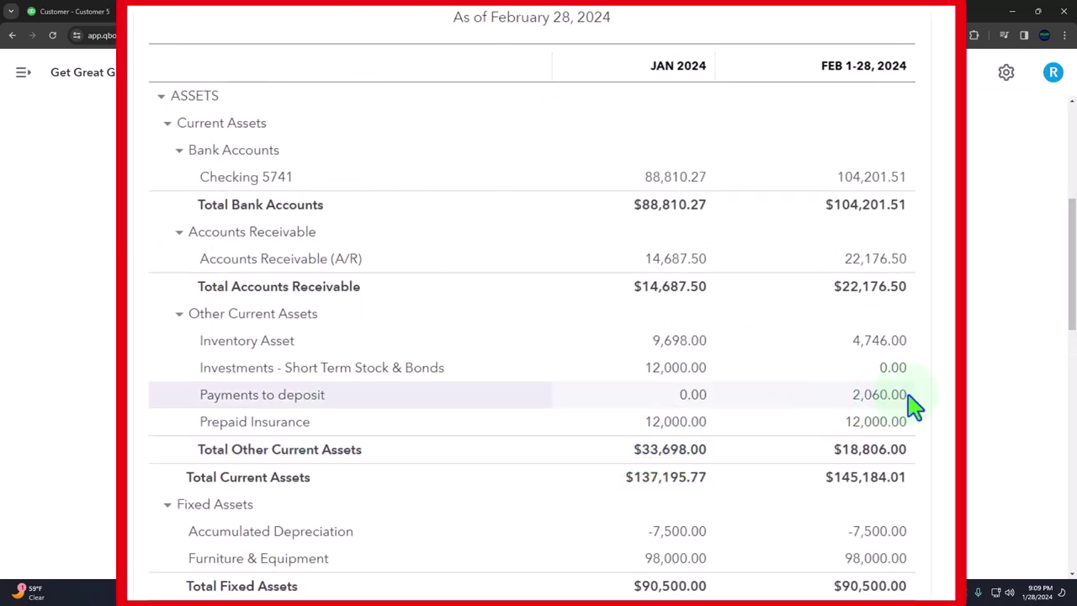
{"action": "scroll", "coordinate": [914, 406], "scroll_direction": "up", "scroll_amount": 1}
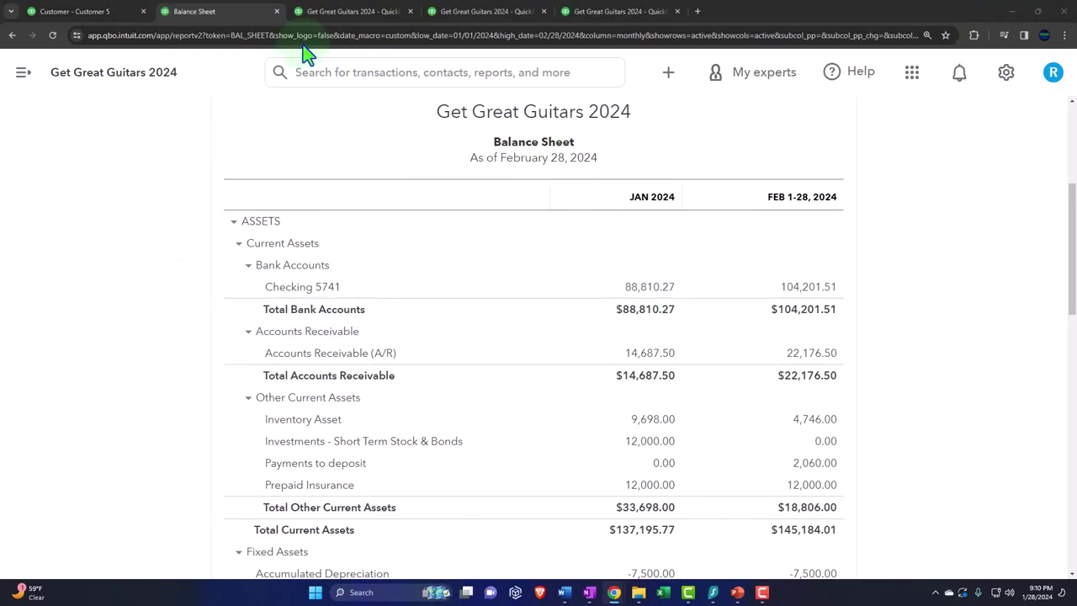
{"action": "left_click", "coordinate": [84, 11]}
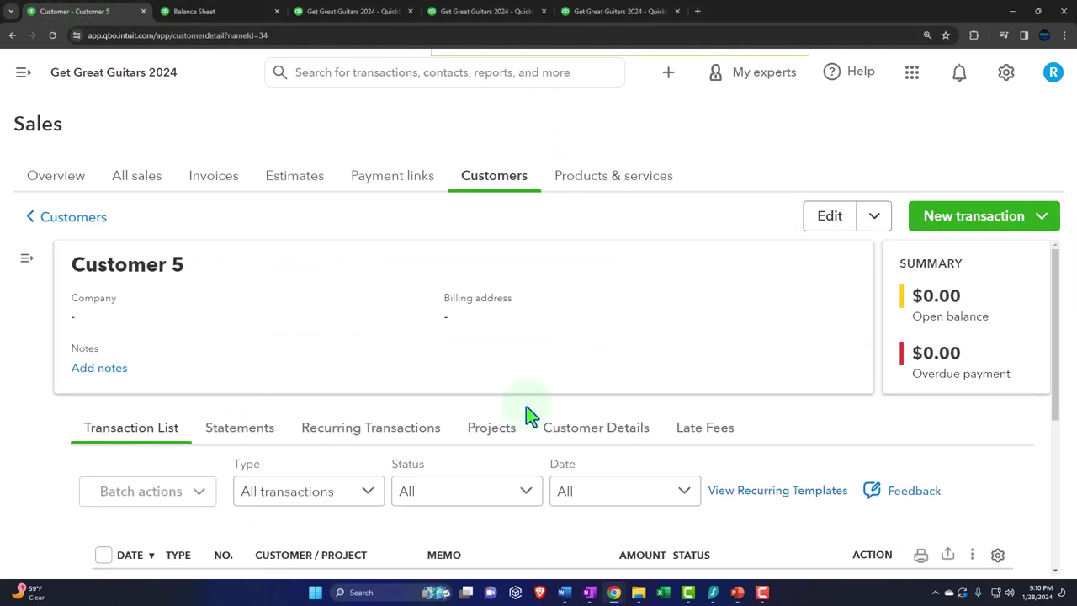
Start a bank deposit into Checking 5741 dated 02/28/2024 that includes Customer 5's $2,060 payment.
{"action": "left_click", "coordinate": [667, 73]}
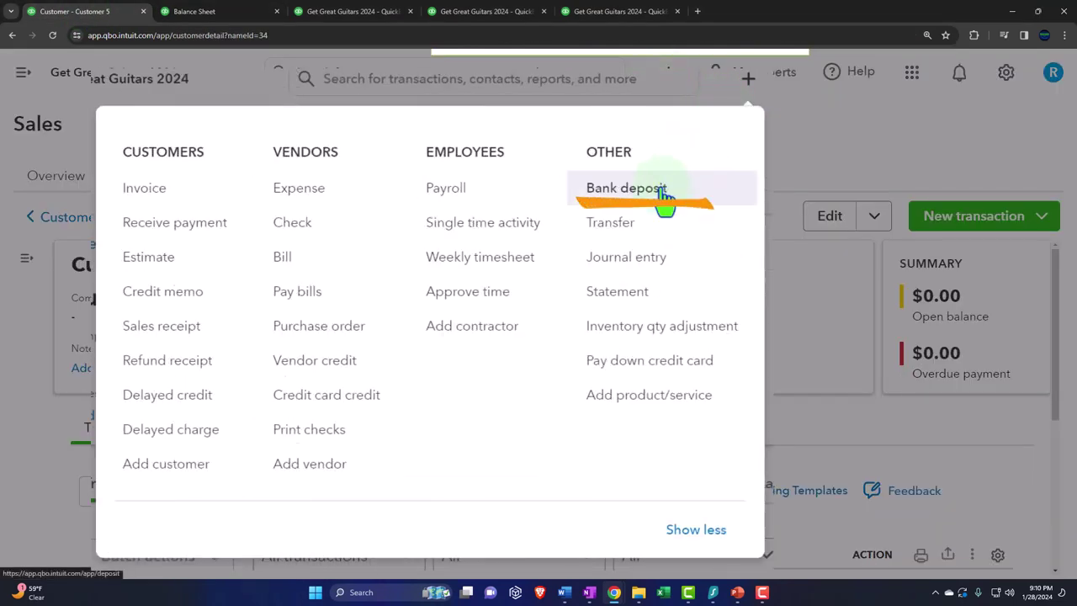
{"action": "left_click", "coordinate": [656, 194]}
{"action": "key", "text": "ctrl+minus"}
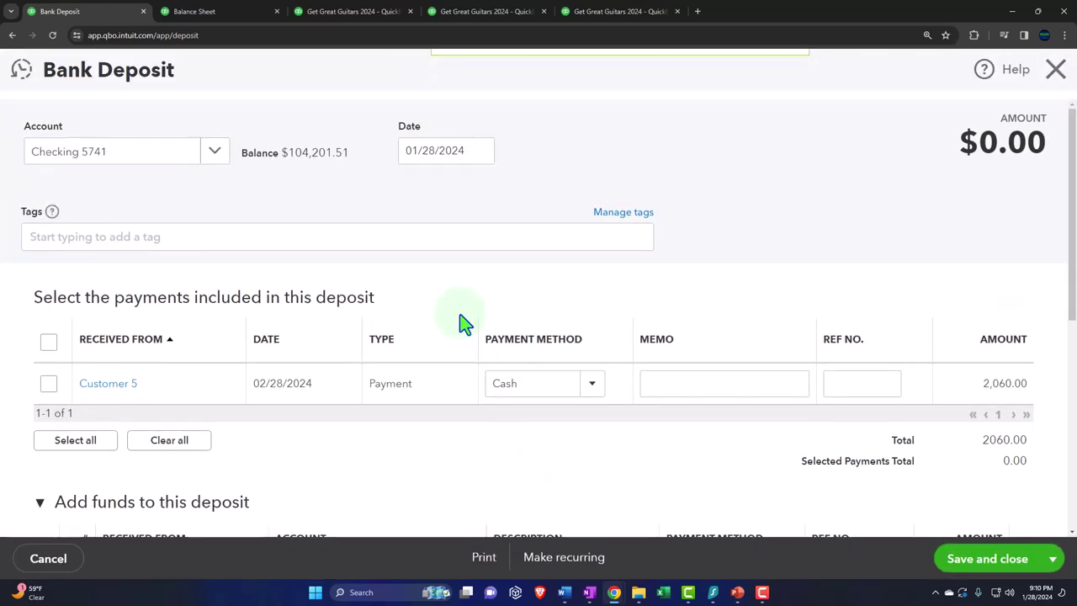
{"action": "left_click", "coordinate": [110, 137]}
{"action": "key", "text": "Tab"}
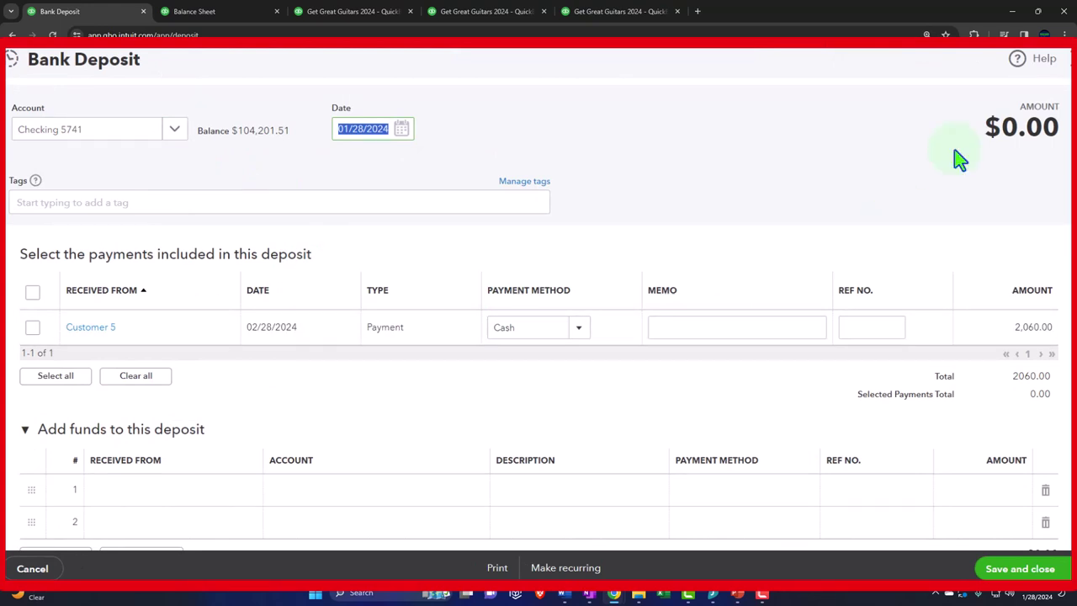
{"action": "type", "text": "02"}
{"action": "key", "text": "Tab"}
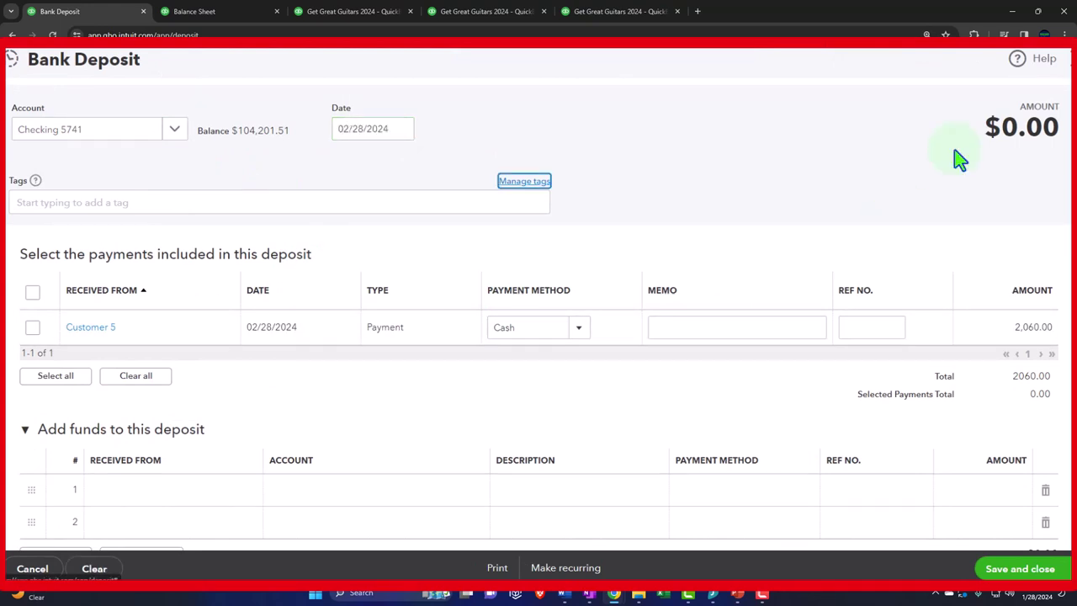
{"action": "left_click", "coordinate": [33, 328]}
{"action": "left_click", "coordinate": [524, 431]}
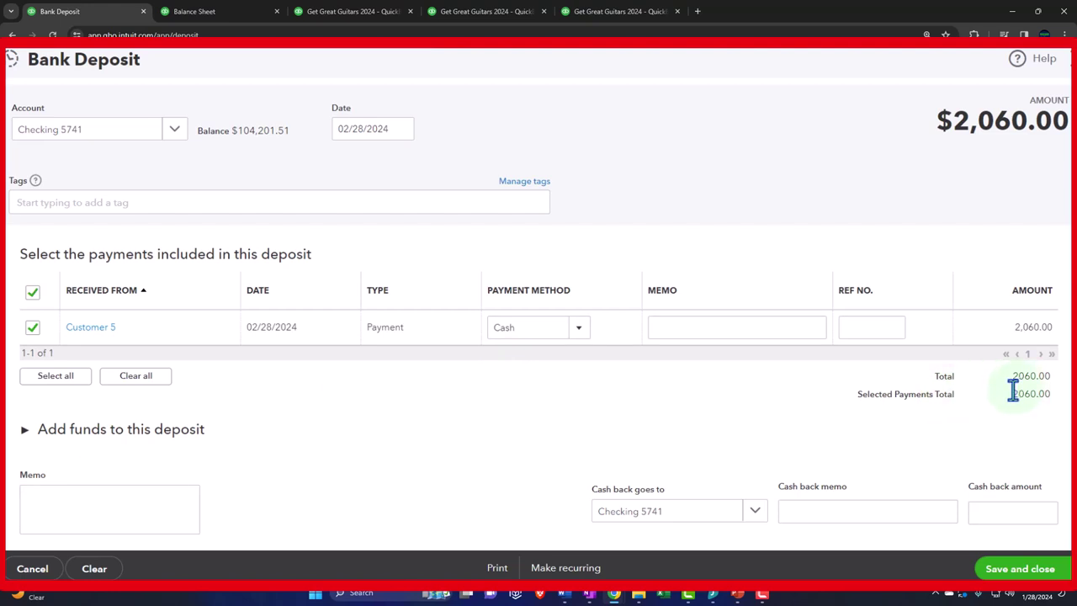
Add a -5.00 Bank fees & service charges line, then remove it from the deposit.
{"action": "left_click", "coordinate": [25, 431]}
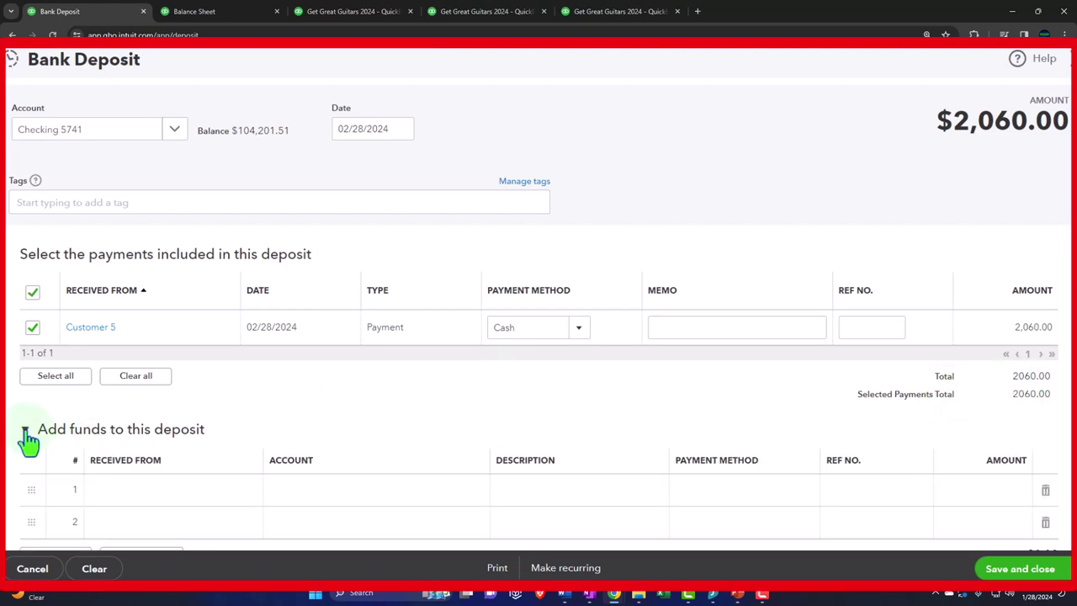
{"action": "scroll", "coordinate": [28, 444], "scroll_direction": "down", "scroll_amount": 2}
{"action": "left_click", "coordinate": [353, 377]}
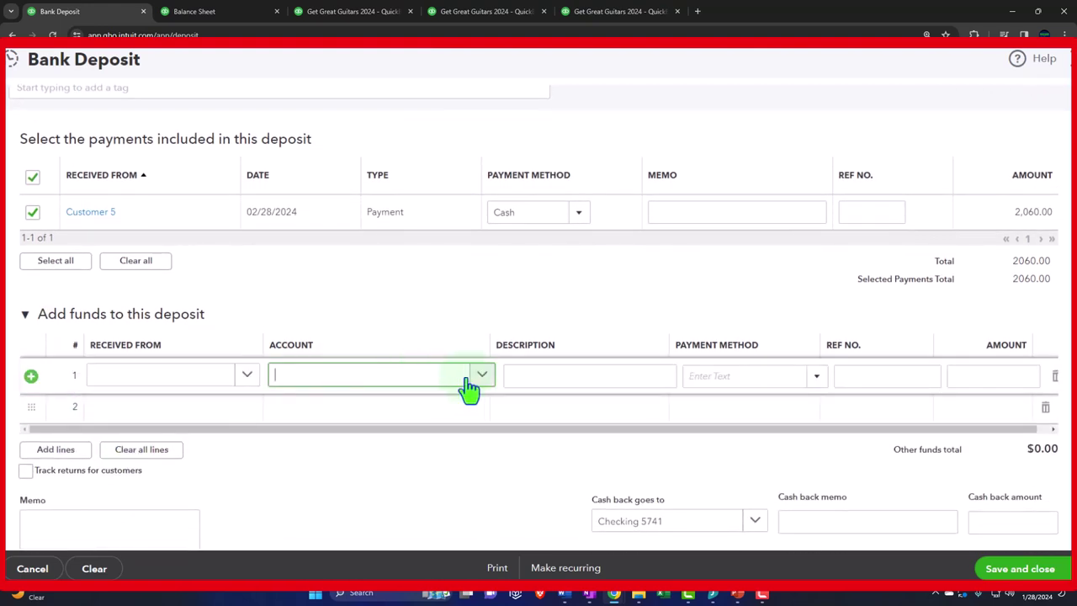
{"action": "left_click", "coordinate": [481, 380]}
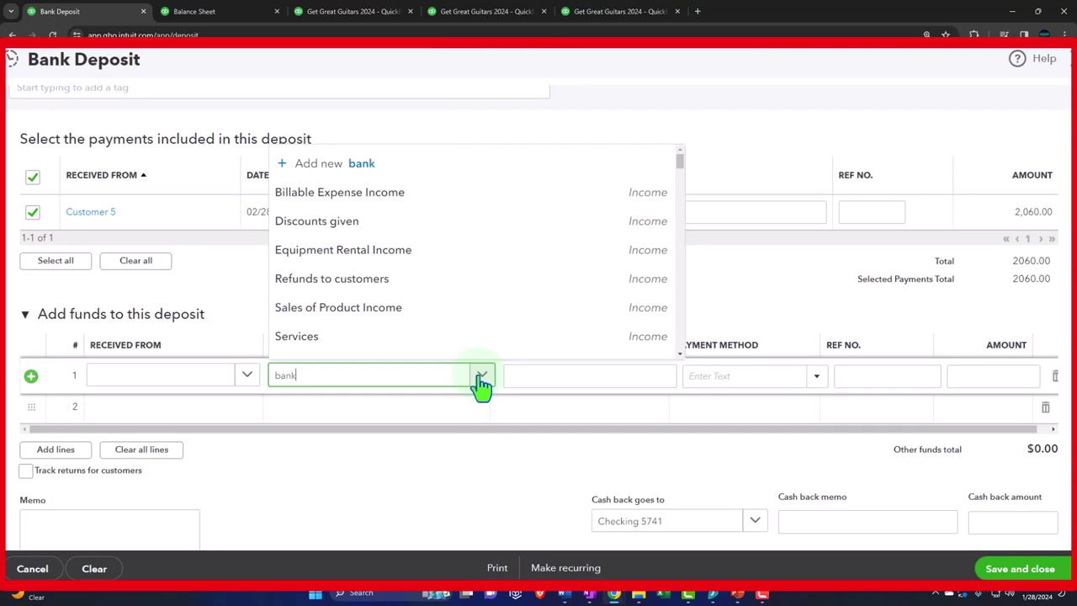
{"action": "left_click", "coordinate": [348, 343]}
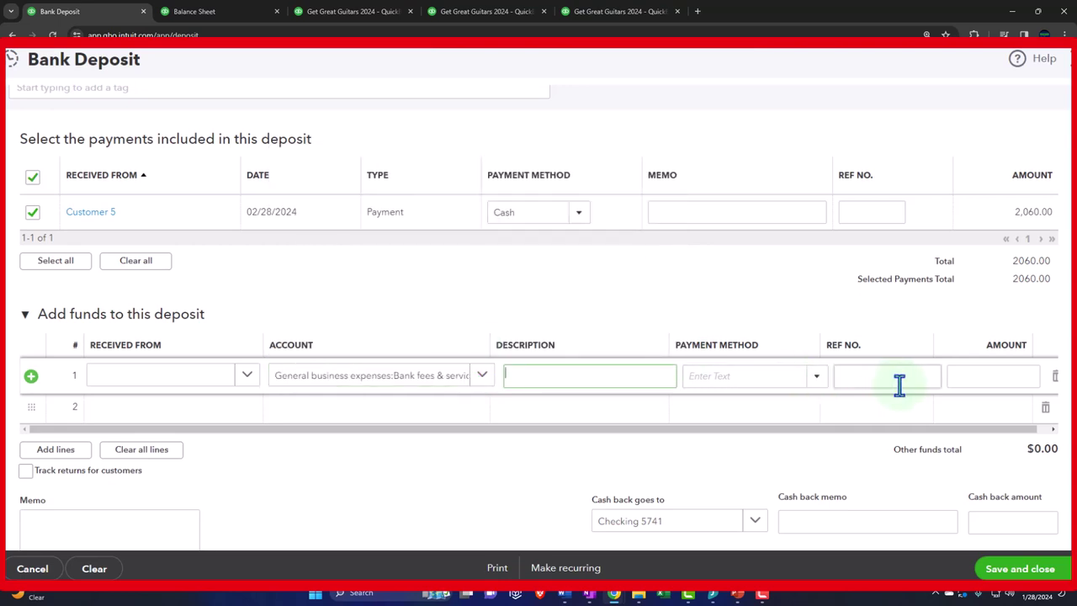
{"action": "left_click", "coordinate": [974, 376]}
{"action": "type", "text": "-5.00"}
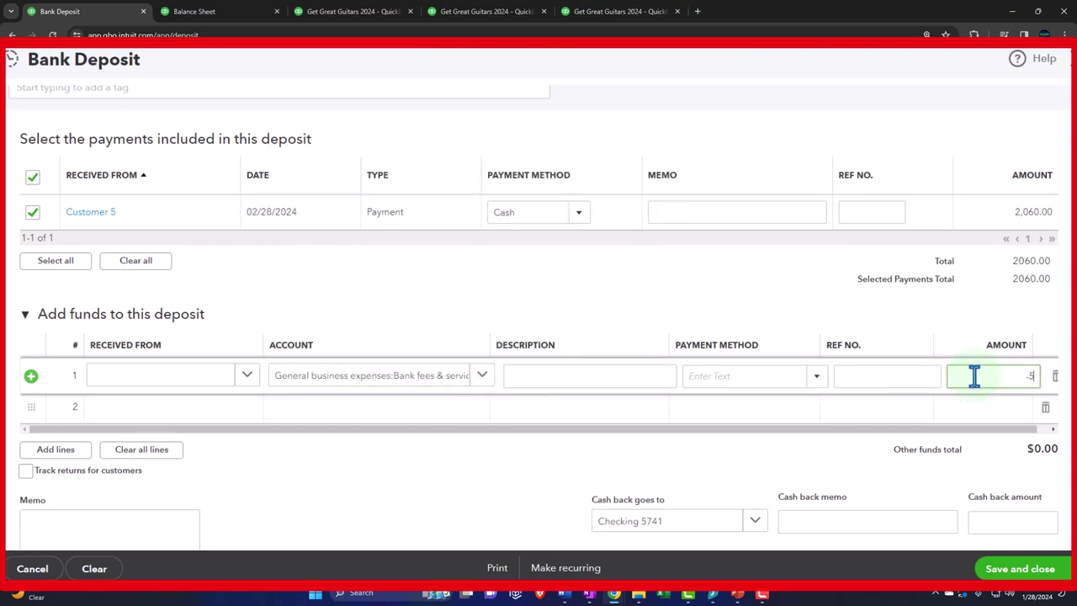
{"action": "left_click", "coordinate": [959, 406]}
{"action": "scroll", "coordinate": [950, 450], "scroll_direction": "down", "scroll_amount": 2}
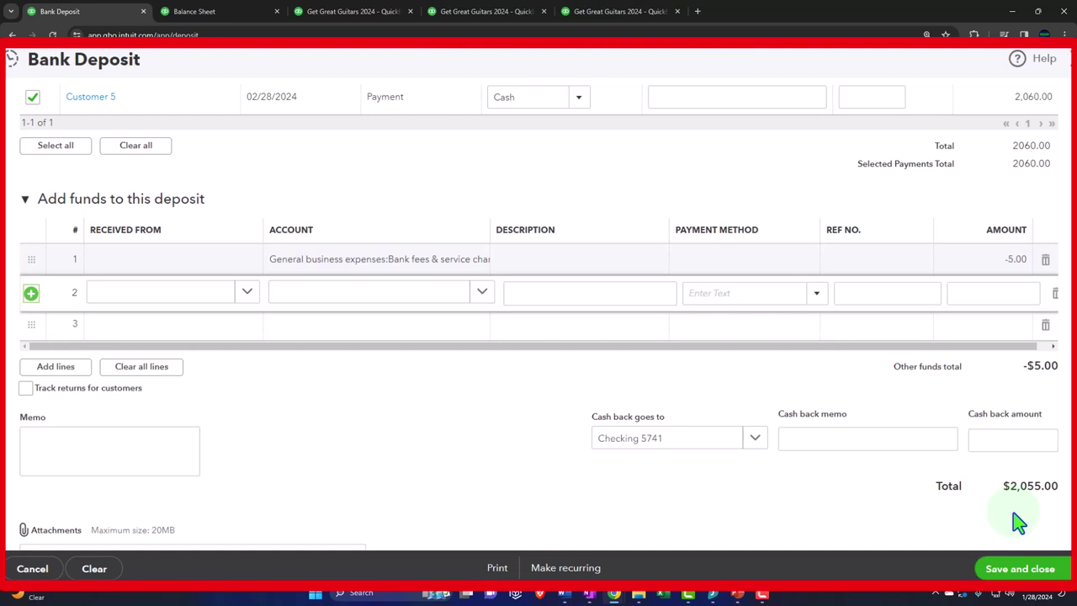
{"action": "scroll", "coordinate": [1018, 505], "scroll_direction": "up", "scroll_amount": 1}
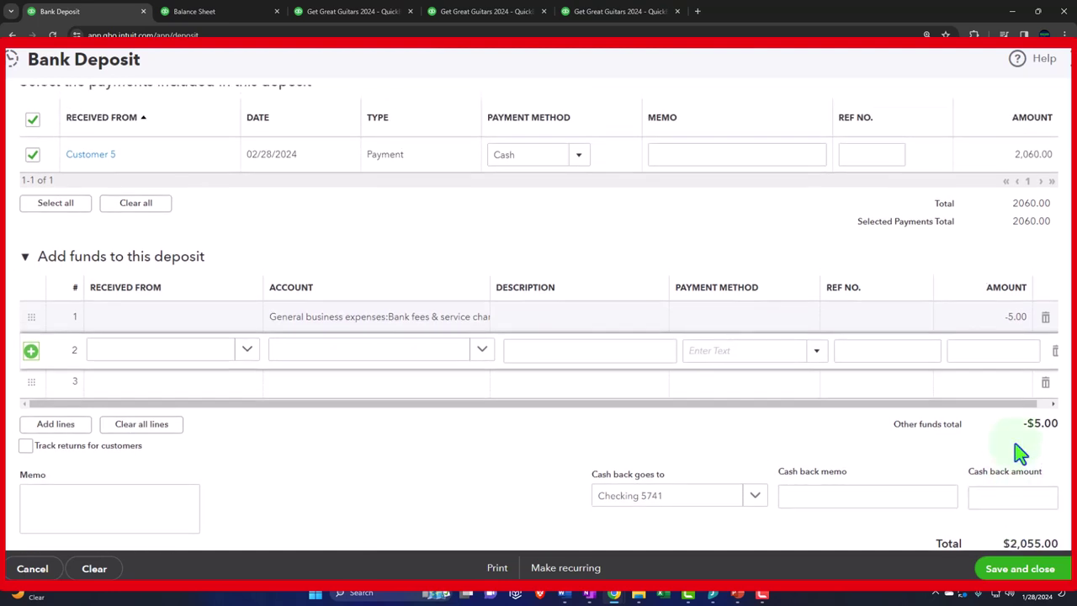
{"action": "left_click", "coordinate": [1046, 320]}
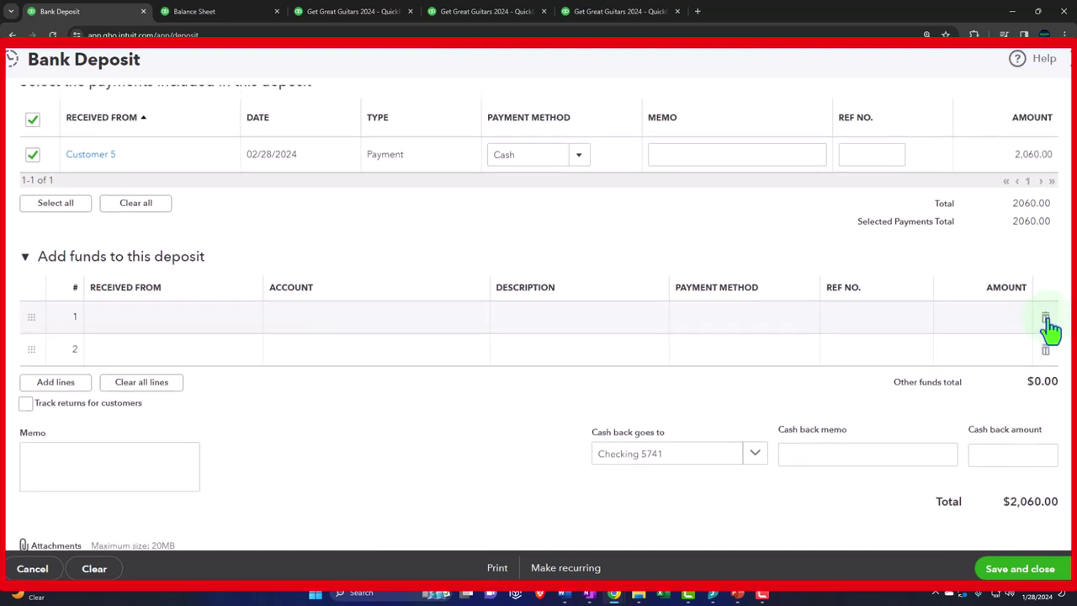
{"action": "scroll", "coordinate": [813, 390], "scroll_direction": "up", "scroll_amount": 3}
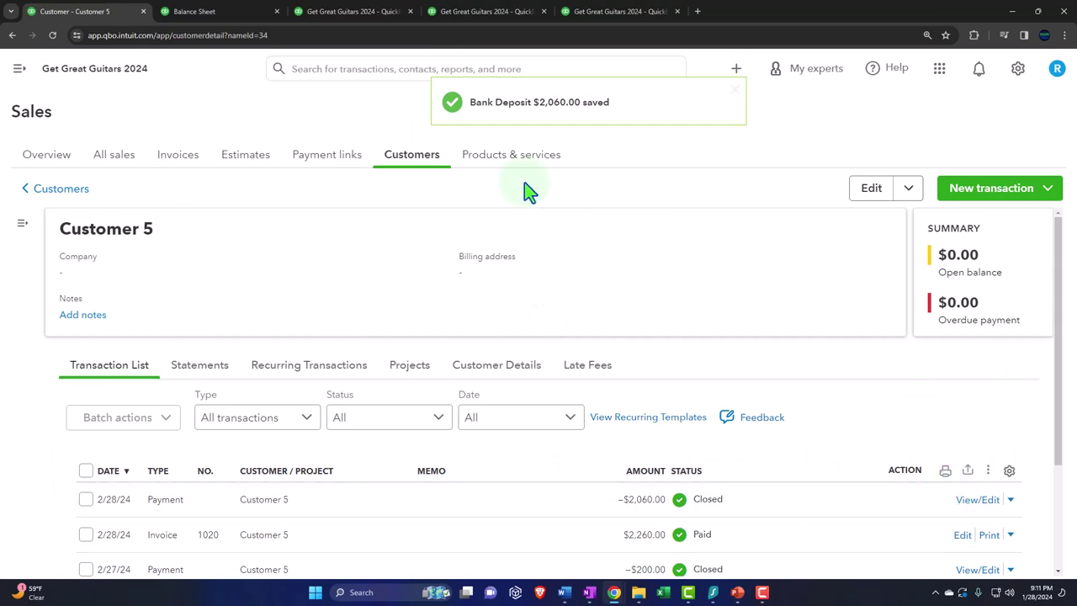
Rerun the Balance Sheet and review the transactions behind Checking 5741's February balance.
{"action": "left_click", "coordinate": [221, 12]}
{"action": "scroll", "coordinate": [368, 320], "scroll_direction": "up", "scroll_amount": 3}
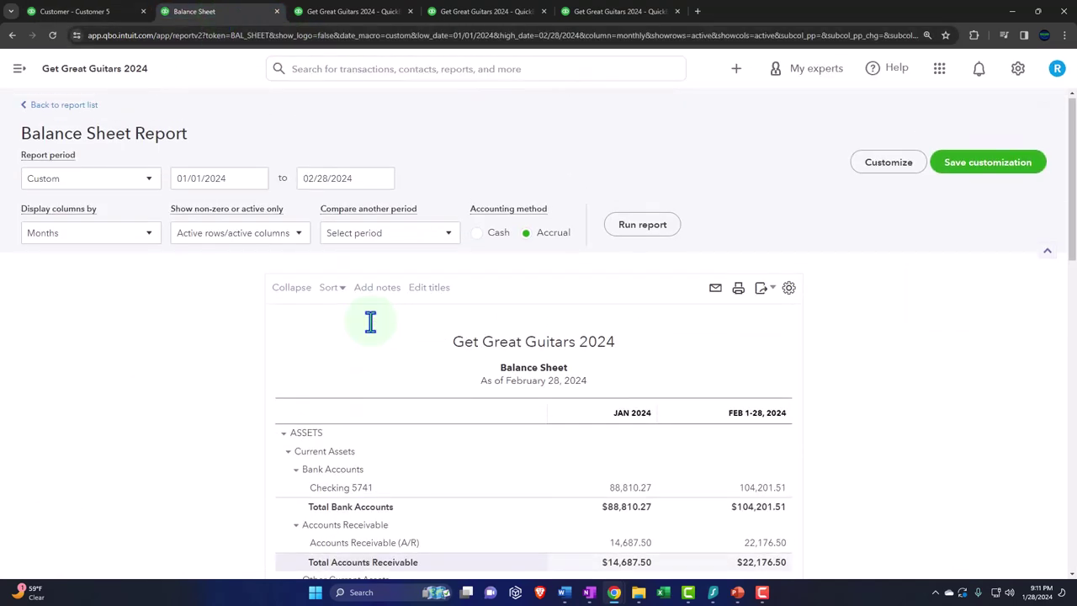
{"action": "left_click", "coordinate": [639, 234]}
{"action": "scroll", "coordinate": [680, 366], "scroll_direction": "down", "scroll_amount": 2}
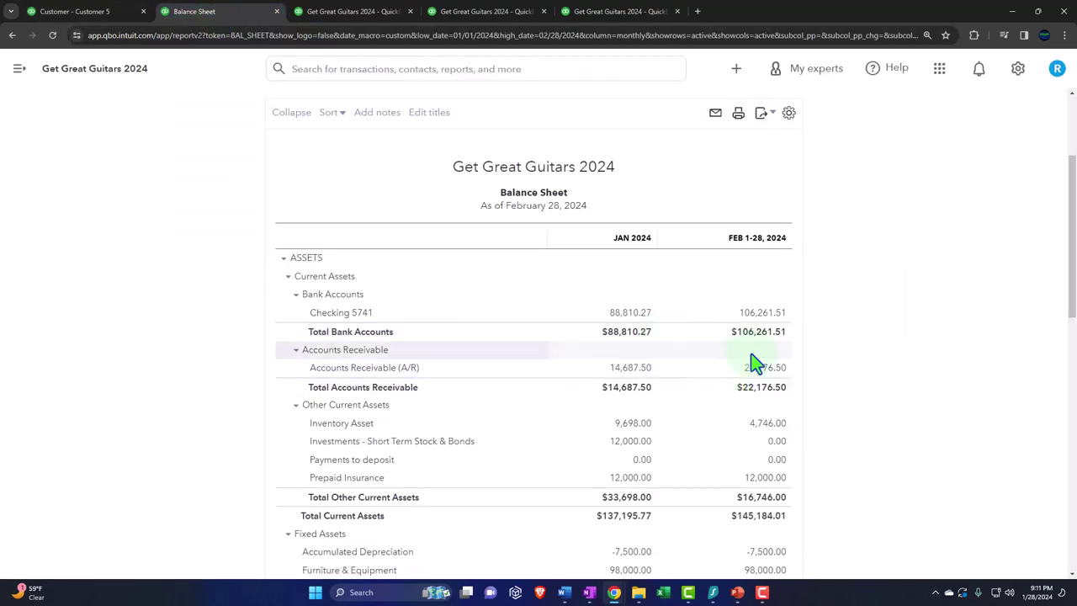
{"action": "left_click", "coordinate": [758, 317]}
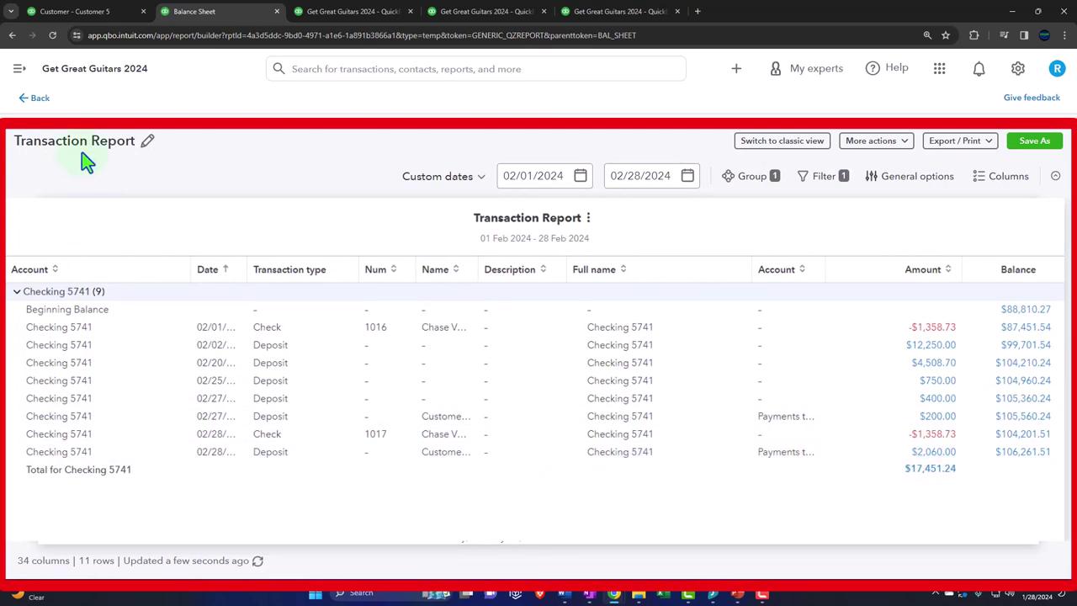
{"action": "left_click", "coordinate": [40, 99]}
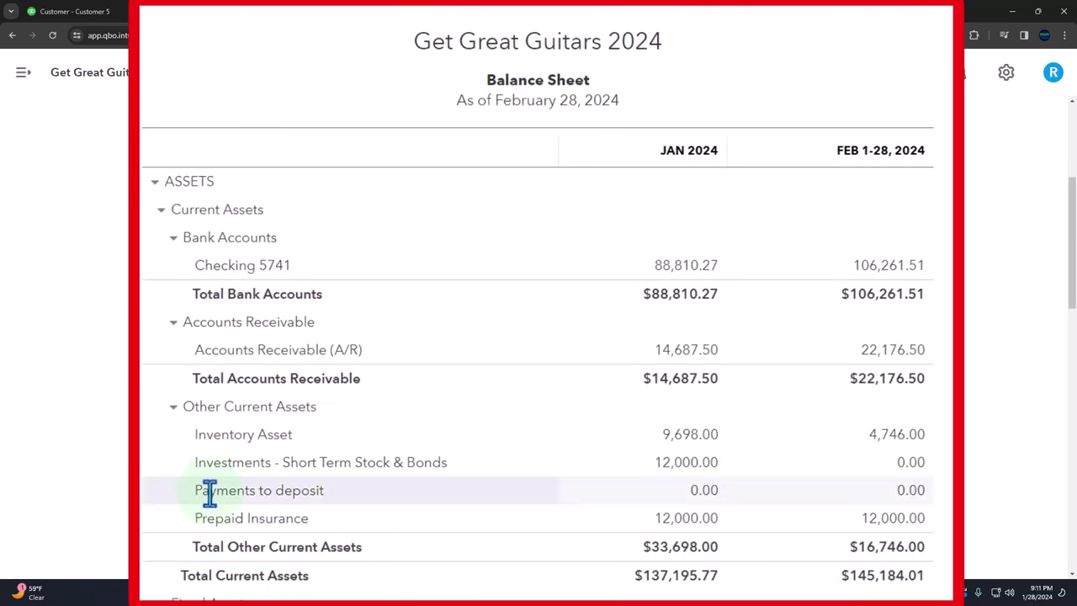
Confirm February Payments to deposit has cleared to 0.00, then enlarge the Balance Sheet.
{"action": "left_click", "coordinate": [912, 491]}
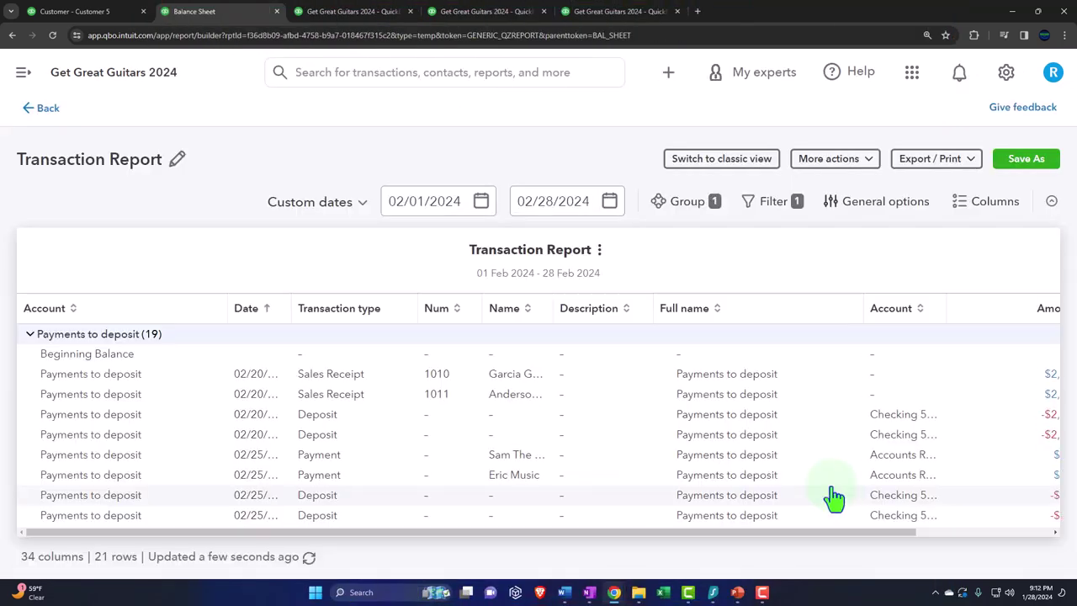
{"action": "key", "text": "ctrl+minus"}
{"action": "key", "text": "ctrl+minus"}
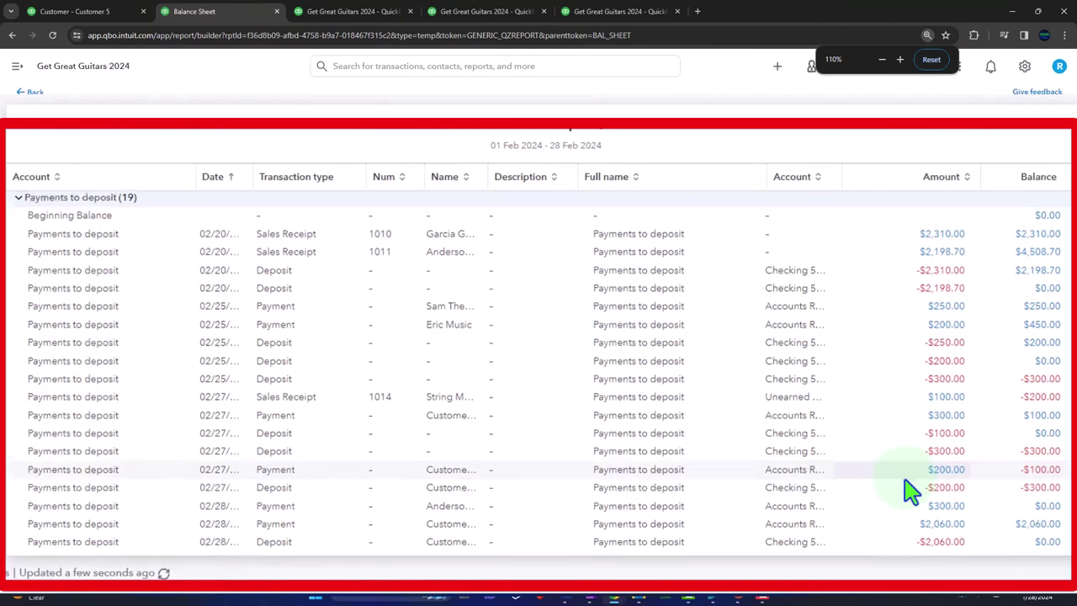
{"action": "scroll", "coordinate": [909, 493], "scroll_direction": "down", "scroll_amount": 1}
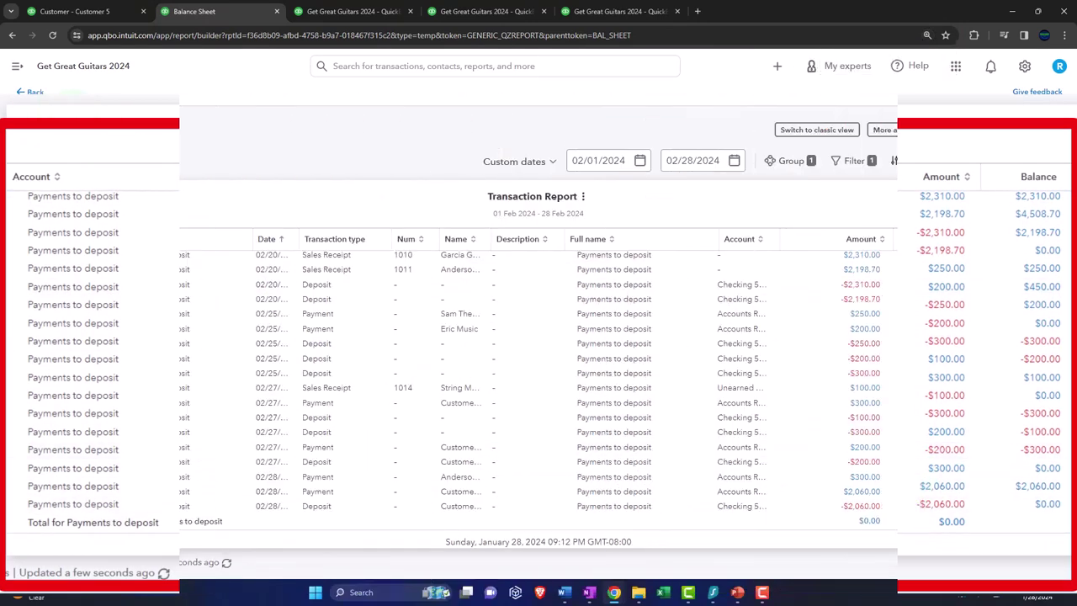
{"action": "left_click", "coordinate": [37, 105]}
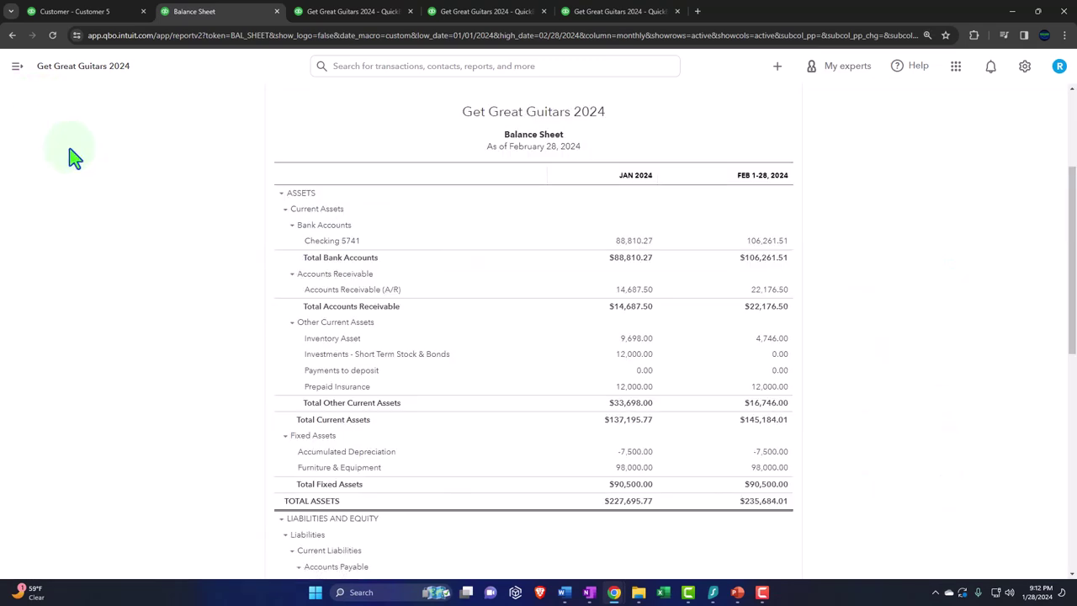
{"action": "key", "text": "ctrl+plus"}
{"action": "key", "text": "ctrl+plus"}
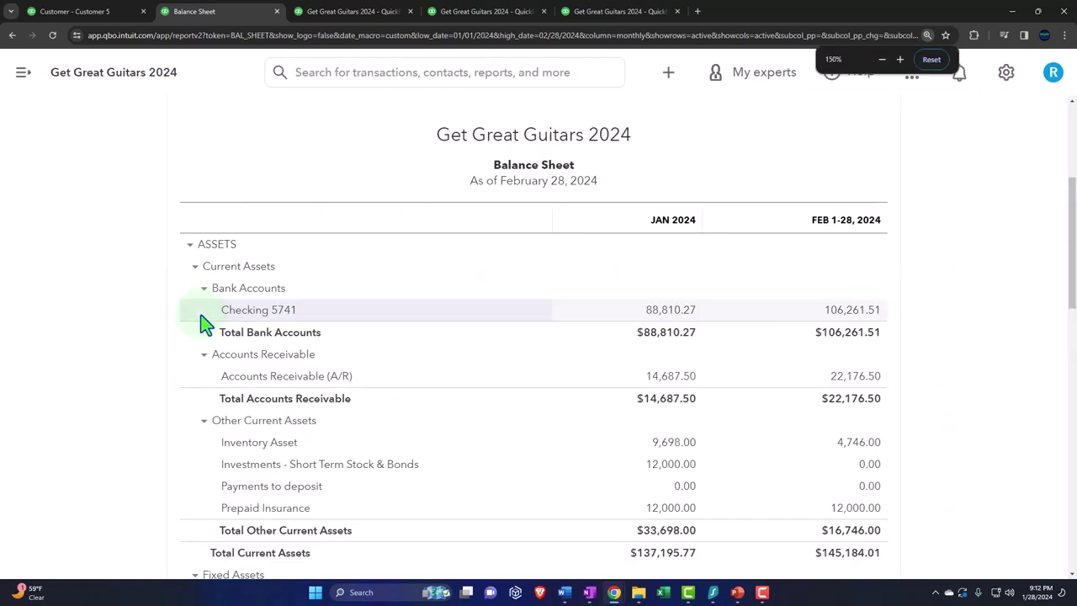
Compare with the Balance Sheet, rerun the Jan 1–Feb 28, 2024 Profit and Loss, and open the Trial Balance.
{"action": "left_click", "coordinate": [337, 12]}
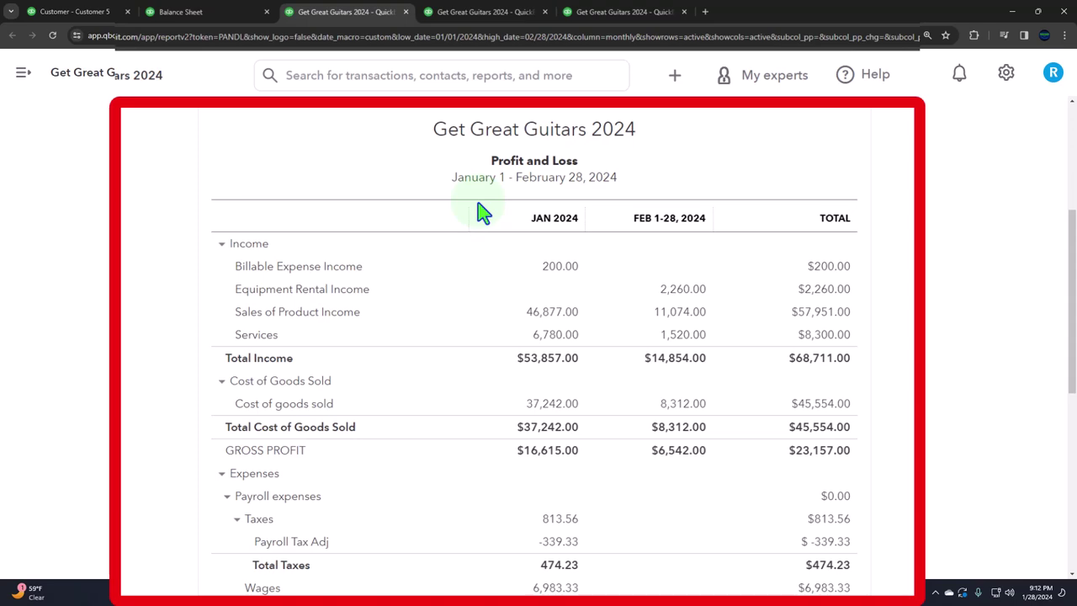
{"action": "left_click", "coordinate": [195, 11]}
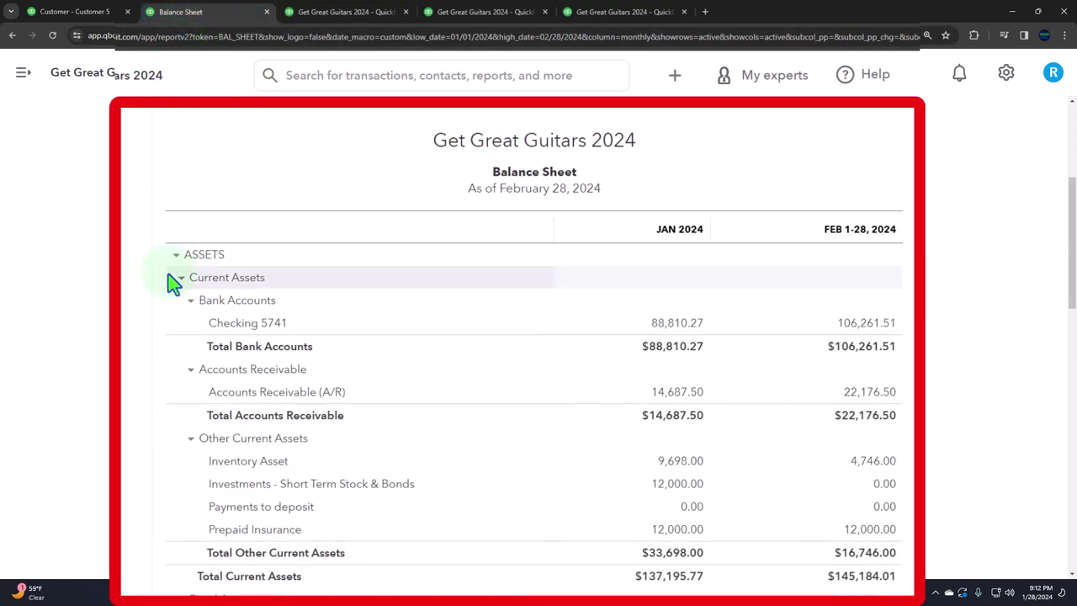
{"action": "scroll", "coordinate": [173, 311], "scroll_direction": "down", "scroll_amount": 3}
{"action": "scroll", "coordinate": [173, 320], "scroll_direction": "down", "scroll_amount": 8}
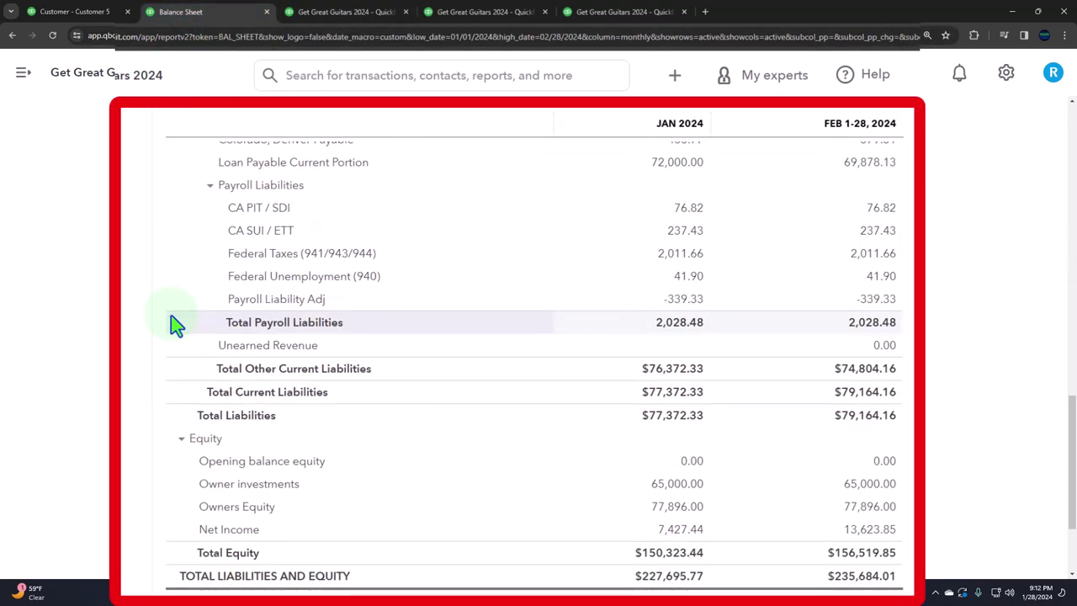
{"action": "left_click", "coordinate": [337, 12]}
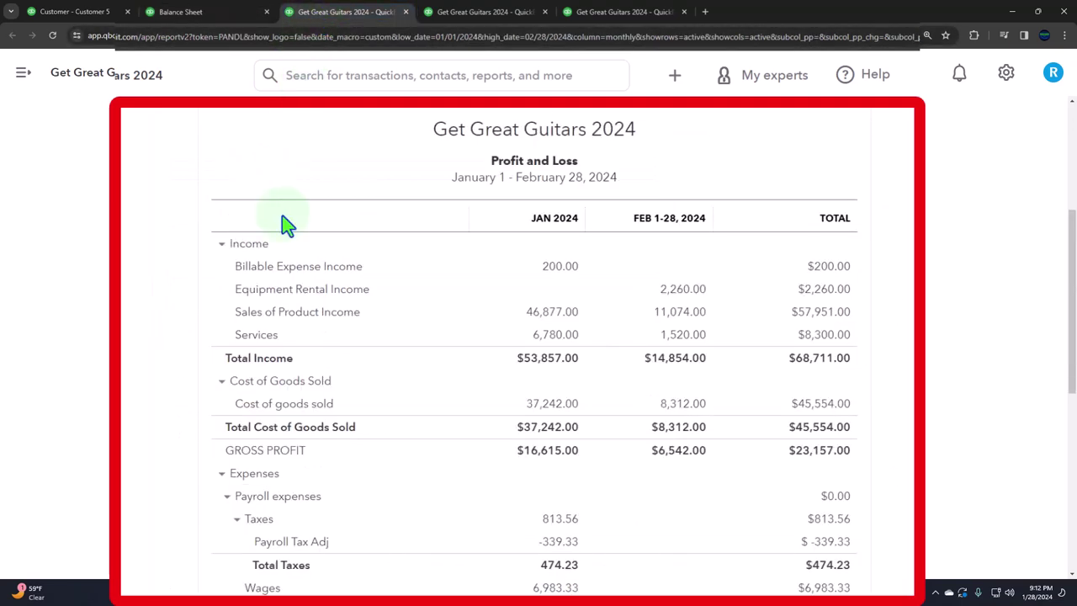
{"action": "scroll", "coordinate": [486, 242], "scroll_direction": "up", "scroll_amount": 3}
{"action": "left_click", "coordinate": [774, 176]}
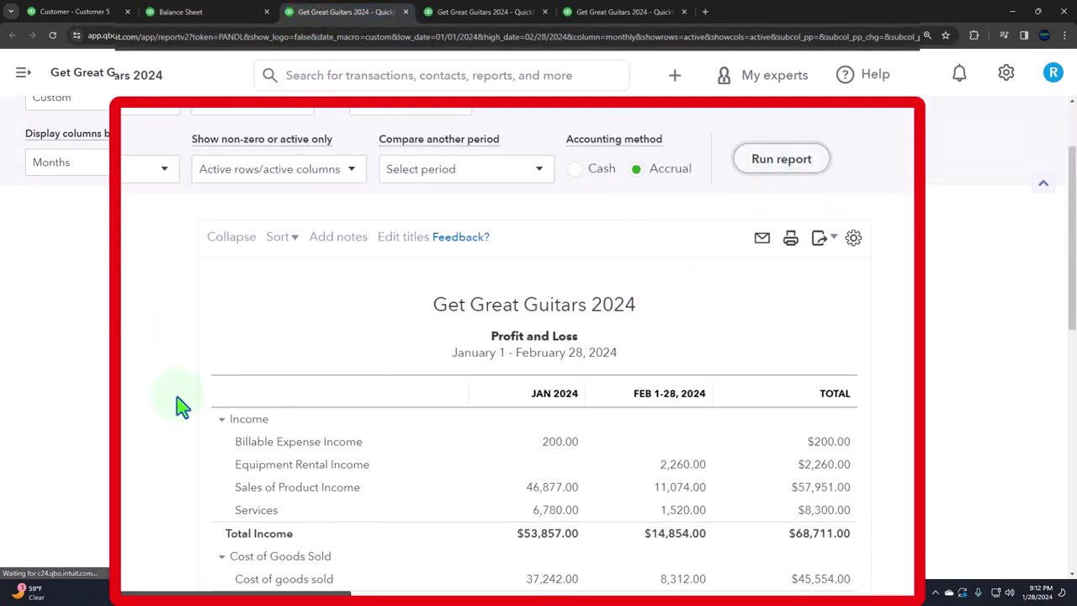
{"action": "scroll", "coordinate": [178, 407], "scroll_direction": "down", "scroll_amount": 2}
{"action": "scroll", "coordinate": [178, 407], "scroll_direction": "down", "scroll_amount": 7}
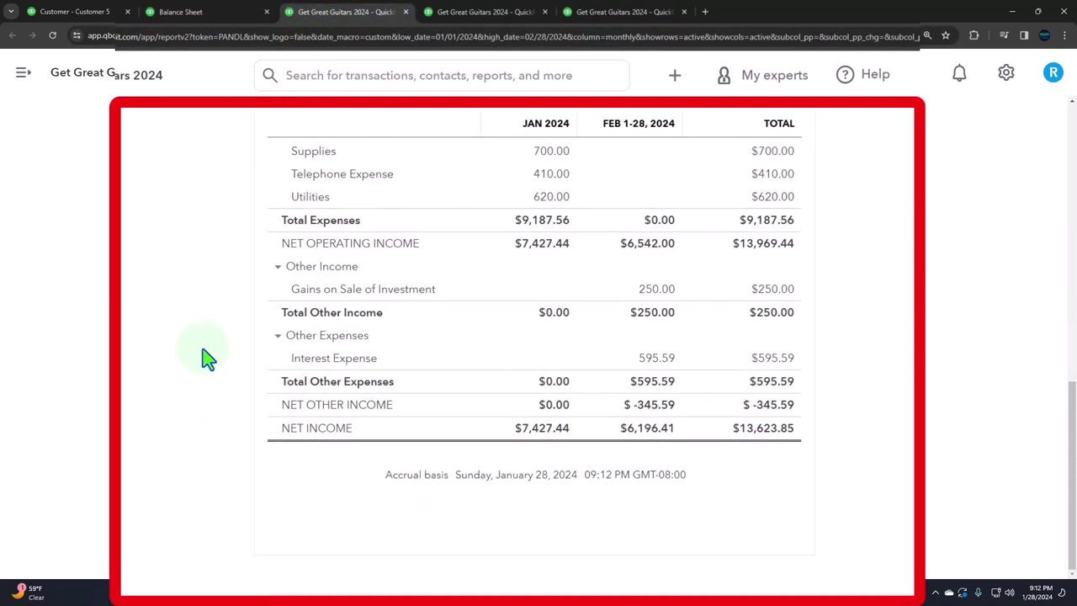
{"action": "left_click", "coordinate": [459, 14]}
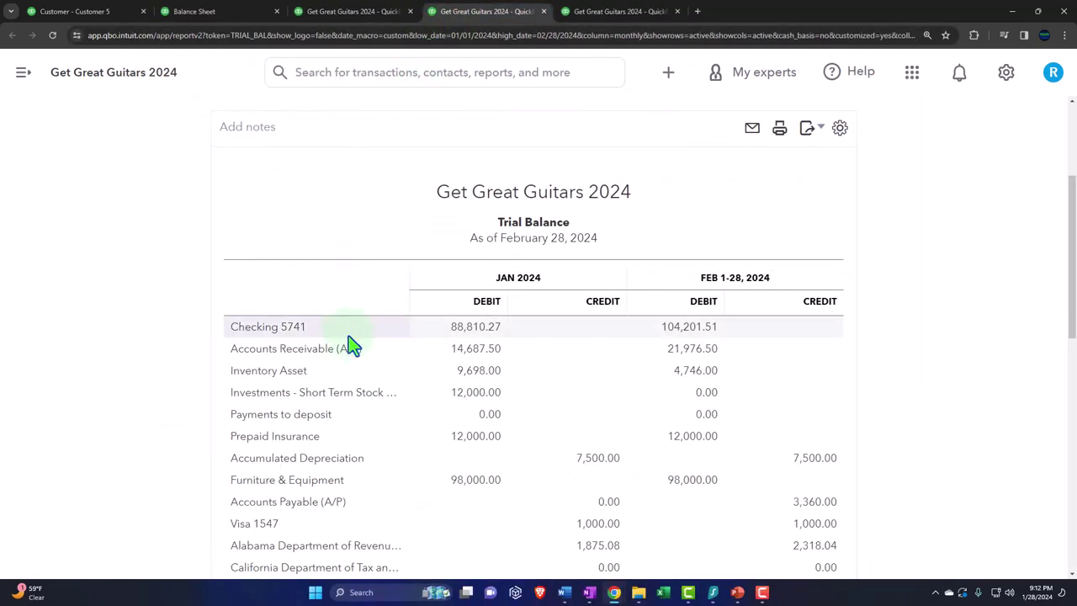
Rerun the Trial Balance and review February rows: Checking 106,261.51, A/P 3,360.00, Loan Payable 69,878.13.
{"action": "scroll", "coordinate": [351, 345], "scroll_direction": "up", "scroll_amount": 2}
{"action": "scroll", "coordinate": [352, 345], "scroll_direction": "up", "scroll_amount": 1}
{"action": "left_click", "coordinate": [597, 262]}
{"action": "scroll", "coordinate": [267, 384], "scroll_direction": "down", "scroll_amount": 3}
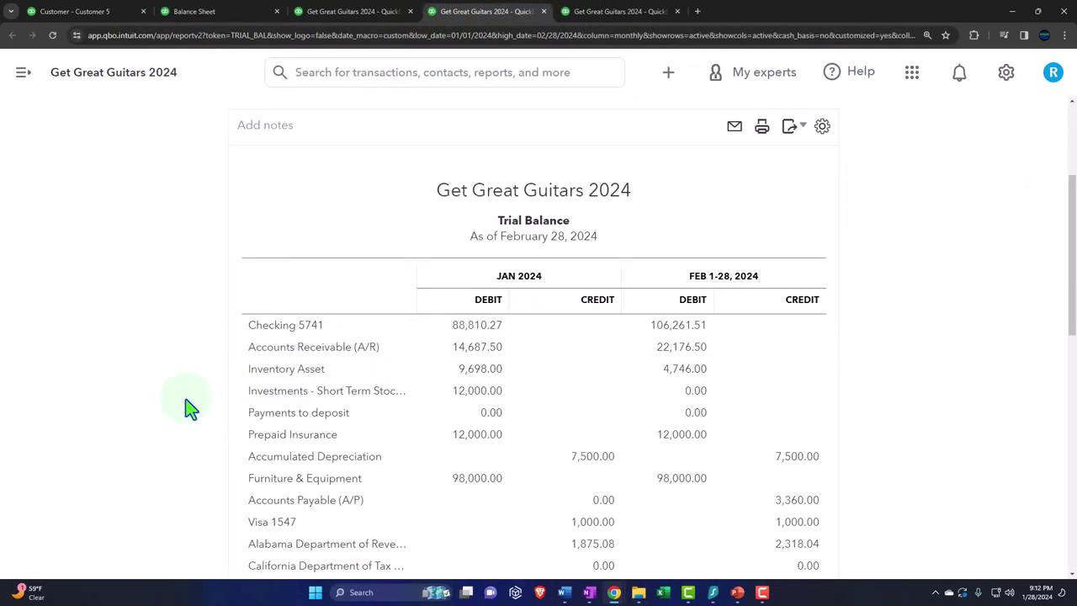
{"action": "key", "text": "ctrl+plus"}
{"action": "scroll", "coordinate": [189, 408], "scroll_direction": "down", "scroll_amount": 1}
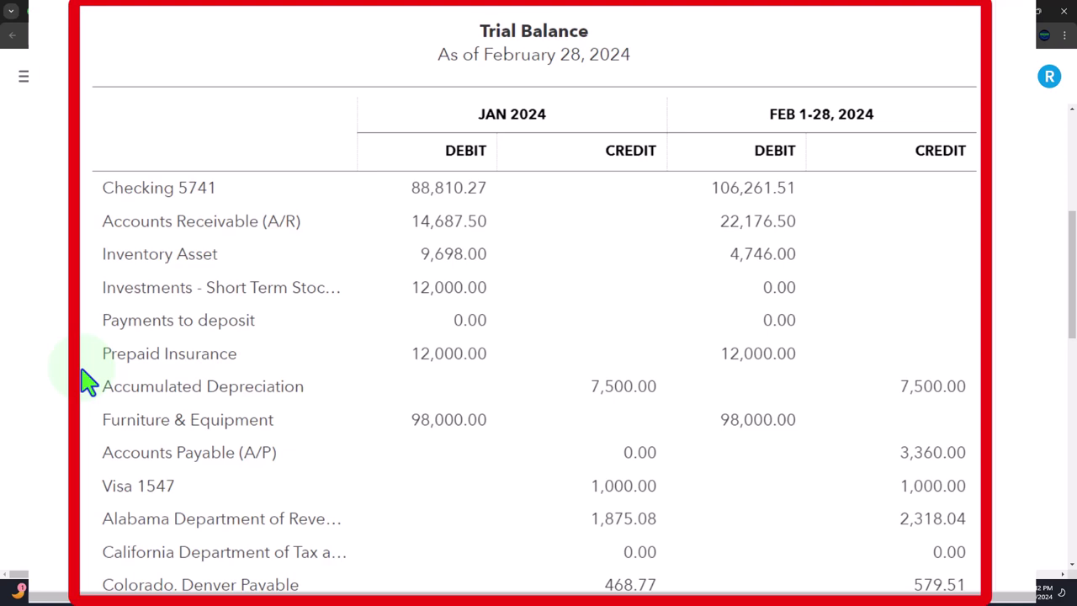
{"action": "scroll", "coordinate": [88, 383], "scroll_direction": "down", "scroll_amount": 1}
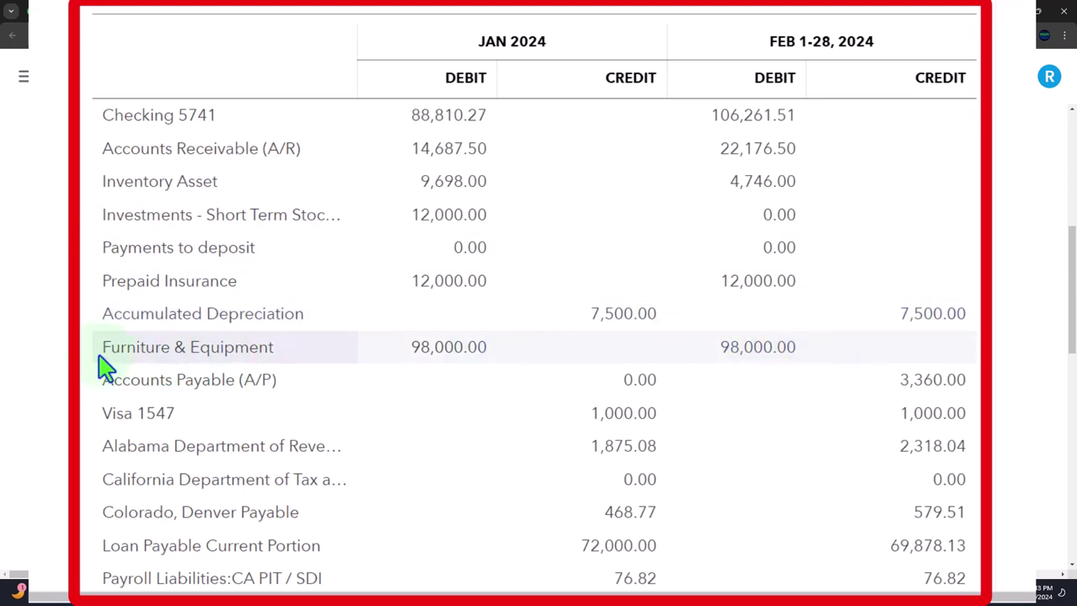
{"action": "scroll", "coordinate": [105, 365], "scroll_direction": "down", "scroll_amount": 2}
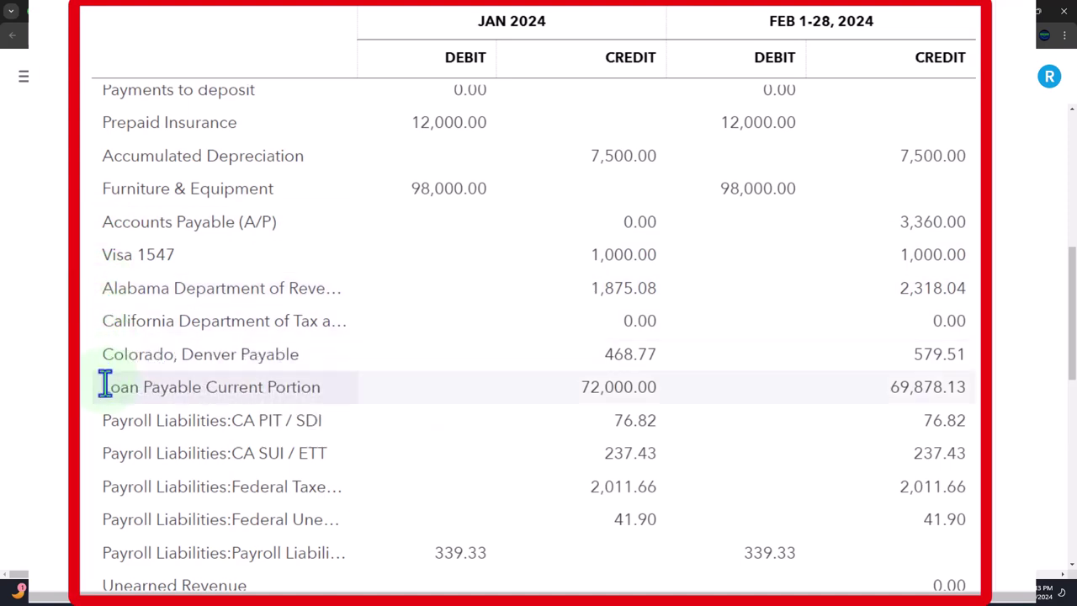
{"action": "scroll", "coordinate": [104, 387], "scroll_direction": "down", "scroll_amount": 1}
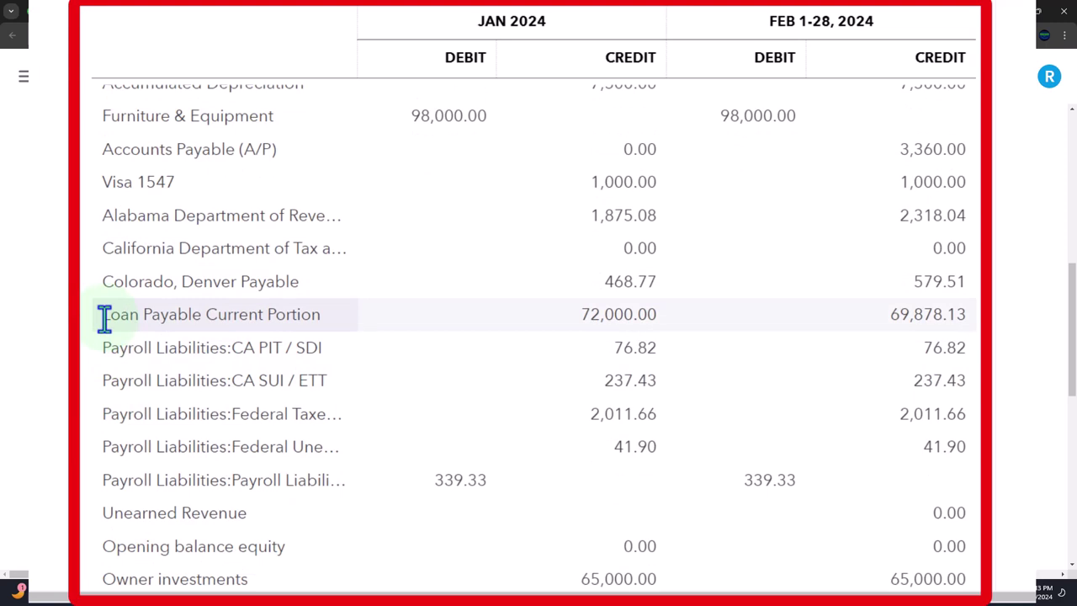
{"action": "scroll", "coordinate": [104, 317], "scroll_direction": "down", "scroll_amount": 1}
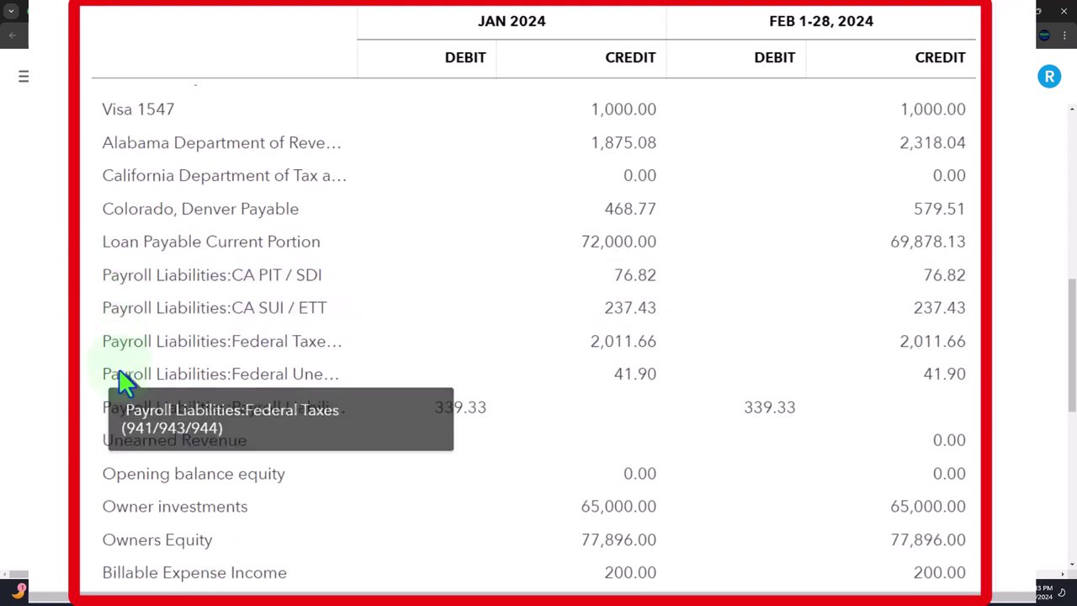
{"action": "scroll", "coordinate": [110, 408], "scroll_direction": "down", "scroll_amount": 1}
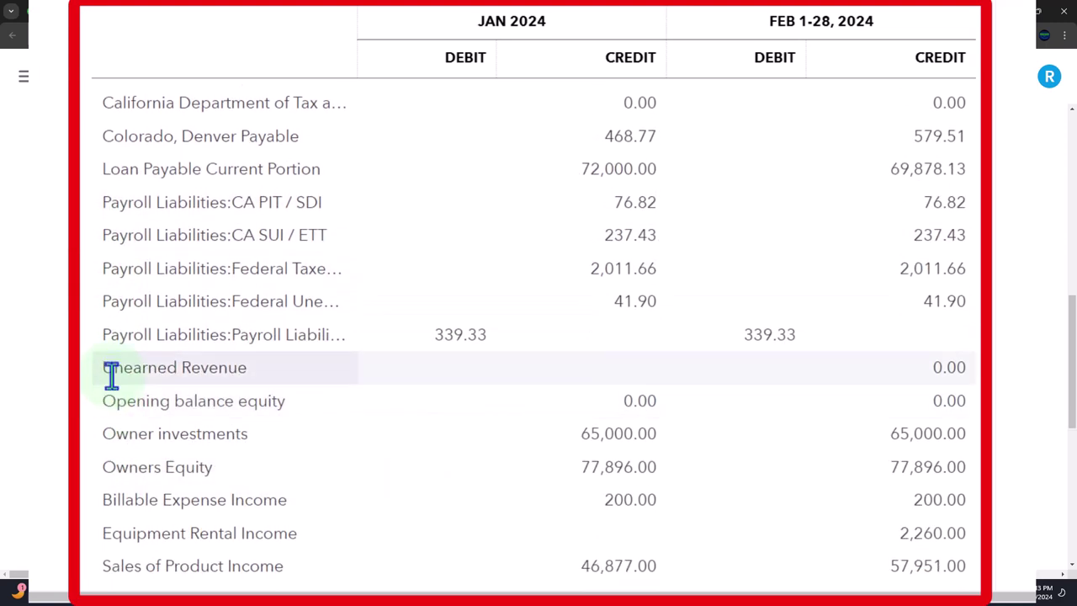
{"action": "scroll", "coordinate": [111, 374], "scroll_direction": "down", "scroll_amount": 1}
{"action": "scroll", "coordinate": [100, 326], "scroll_direction": "down", "scroll_amount": 1}
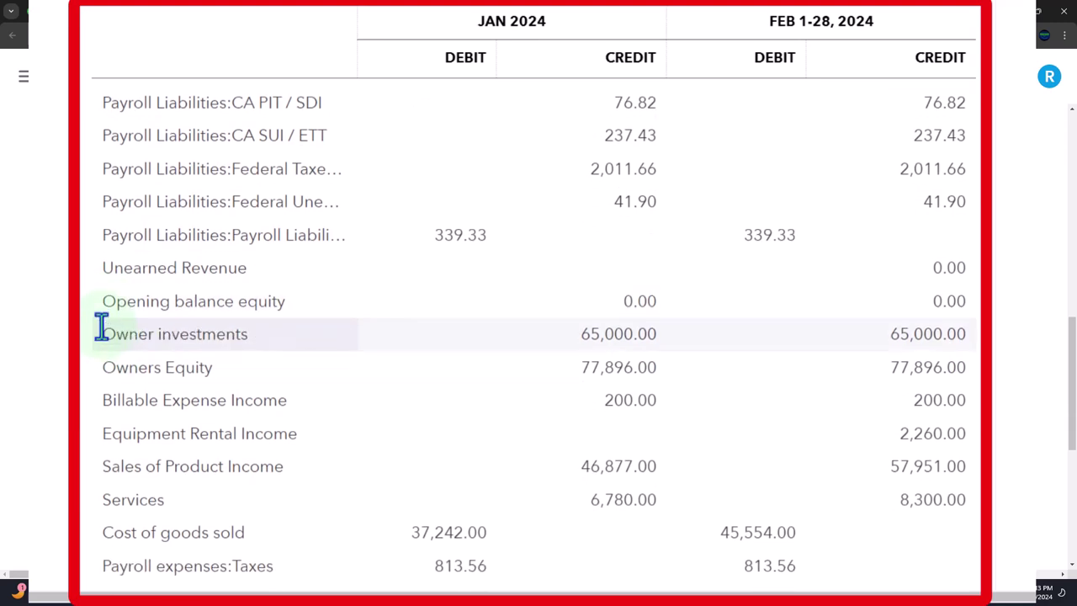
{"action": "scroll", "coordinate": [101, 326], "scroll_direction": "down", "scroll_amount": 1}
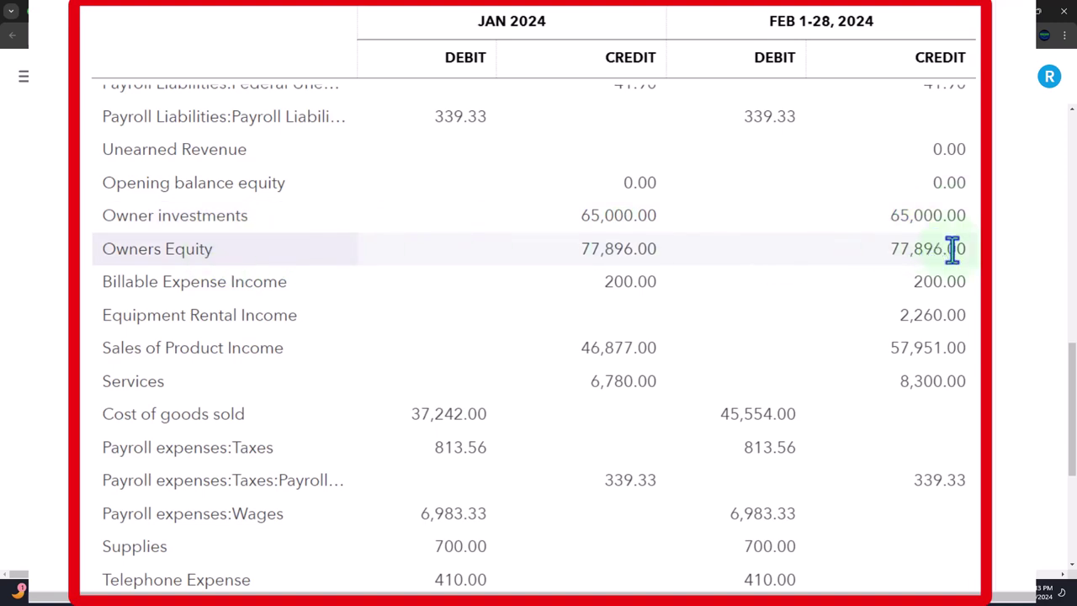
{"action": "scroll", "coordinate": [953, 252], "scroll_direction": "down", "scroll_amount": 1}
{"action": "scroll", "coordinate": [957, 236], "scroll_direction": "down", "scroll_amount": 1}
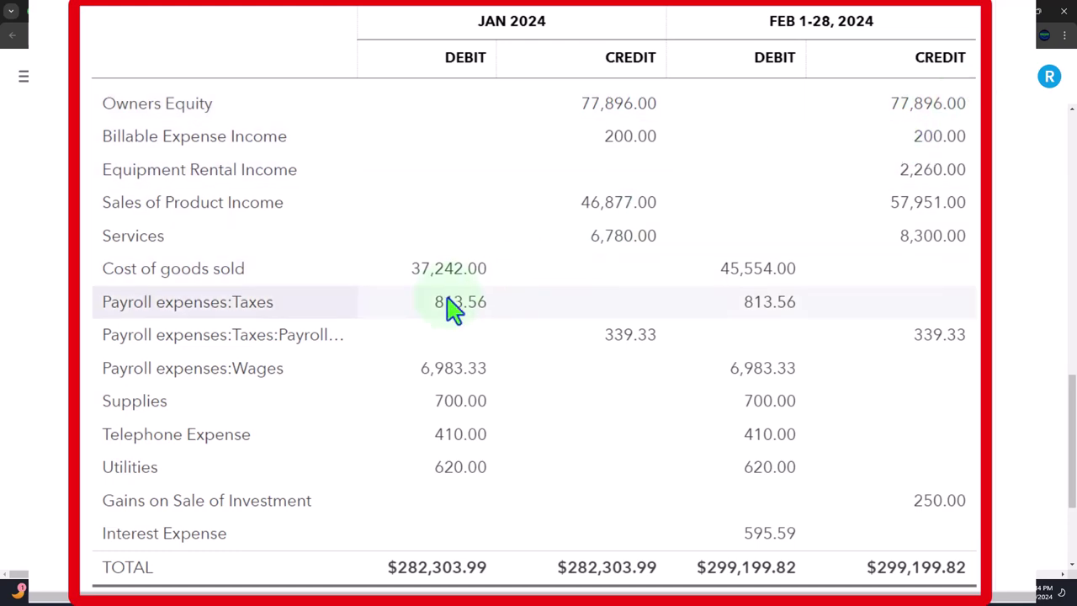
{"action": "scroll", "coordinate": [412, 336], "scroll_direction": "up", "scroll_amount": 4}
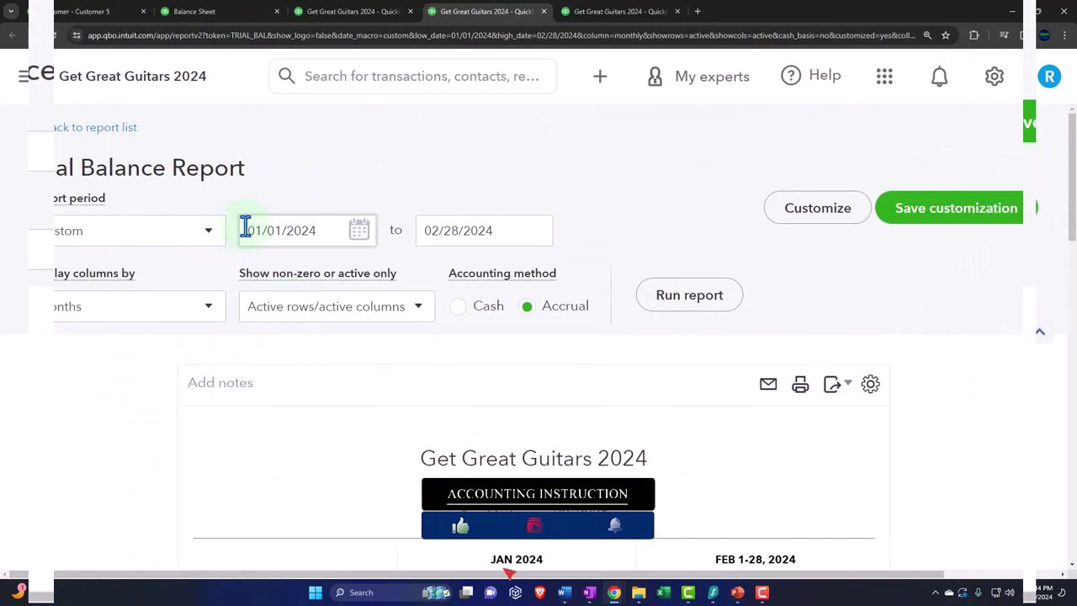
Rerun the Trial Balance for 01/01/2025 to 01/01/2025 and check the $243,523.34 totals.
{"action": "left_click_drag", "start_coordinate": [243, 226], "coordinate": [319, 228]}
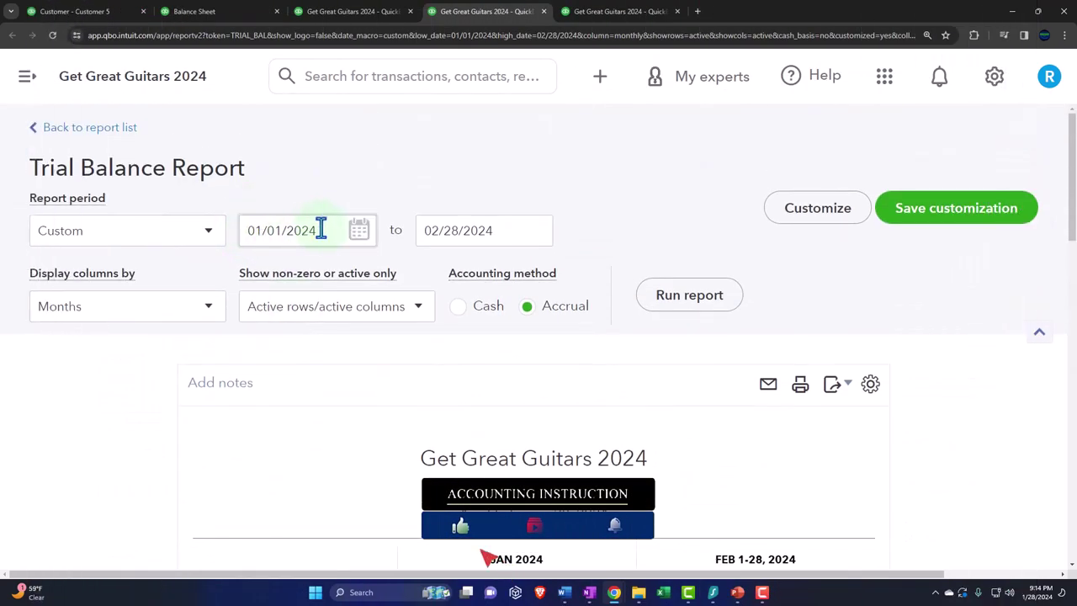
{"action": "type", "text": "01/01/2"}
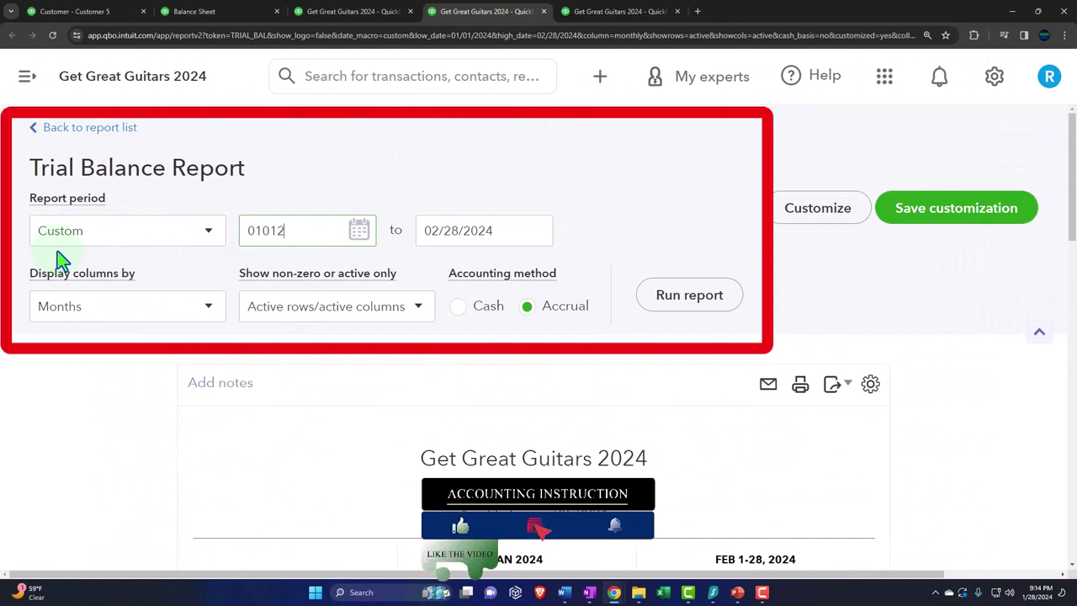
{"action": "type", "text": "025"}
{"action": "key", "text": "Tab"}
{"action": "type", "text": "01"}
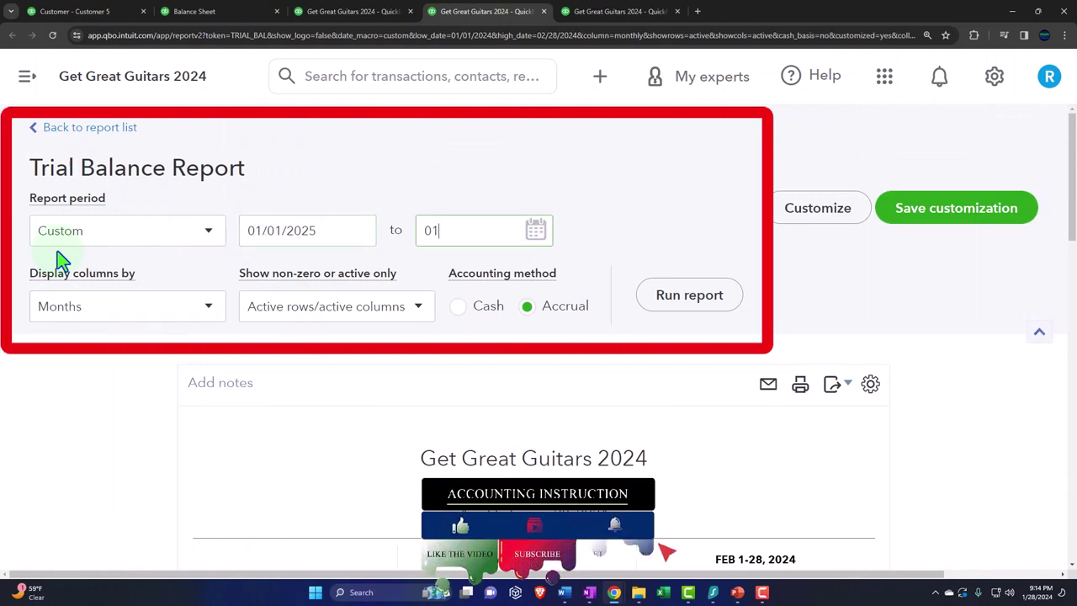
{"action": "type", "text": "012025"}
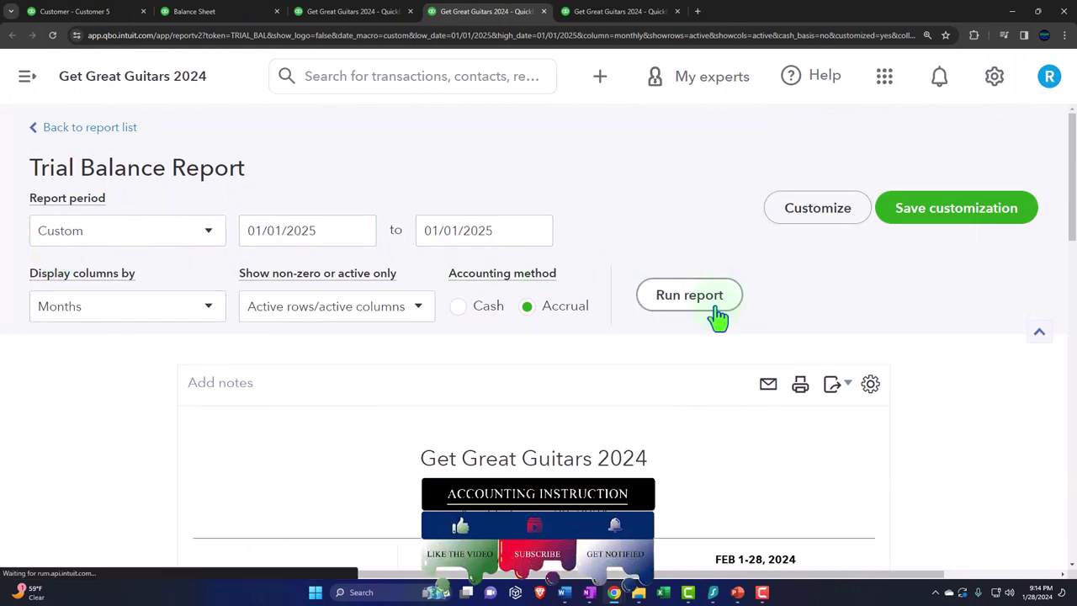
{"action": "left_click", "coordinate": [711, 296]}
{"action": "scroll", "coordinate": [720, 328], "scroll_direction": "down", "scroll_amount": 3}
{"action": "scroll", "coordinate": [720, 328], "scroll_direction": "down", "scroll_amount": 10}
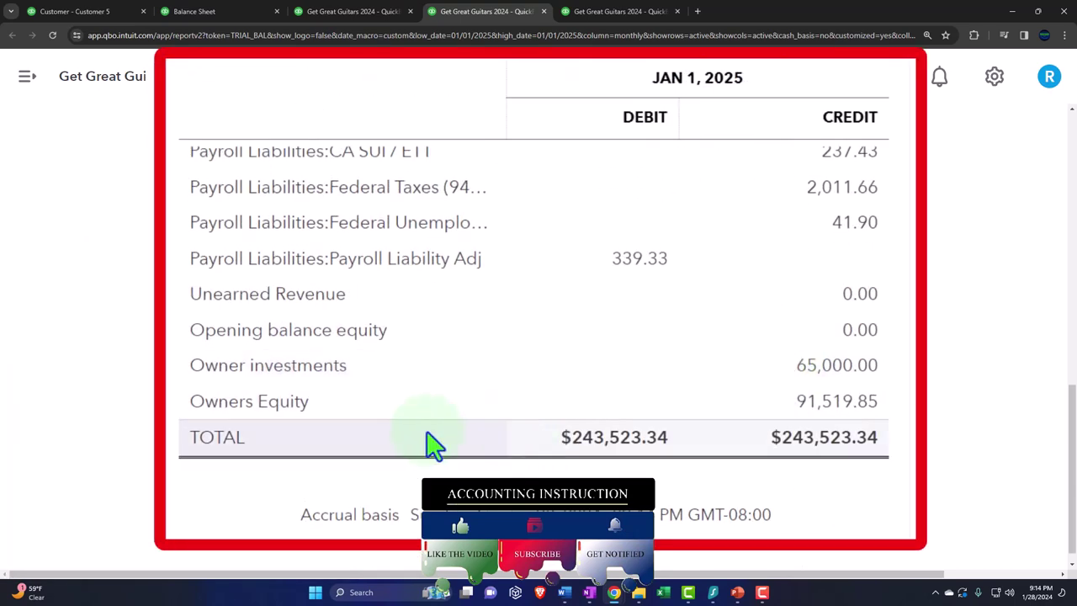